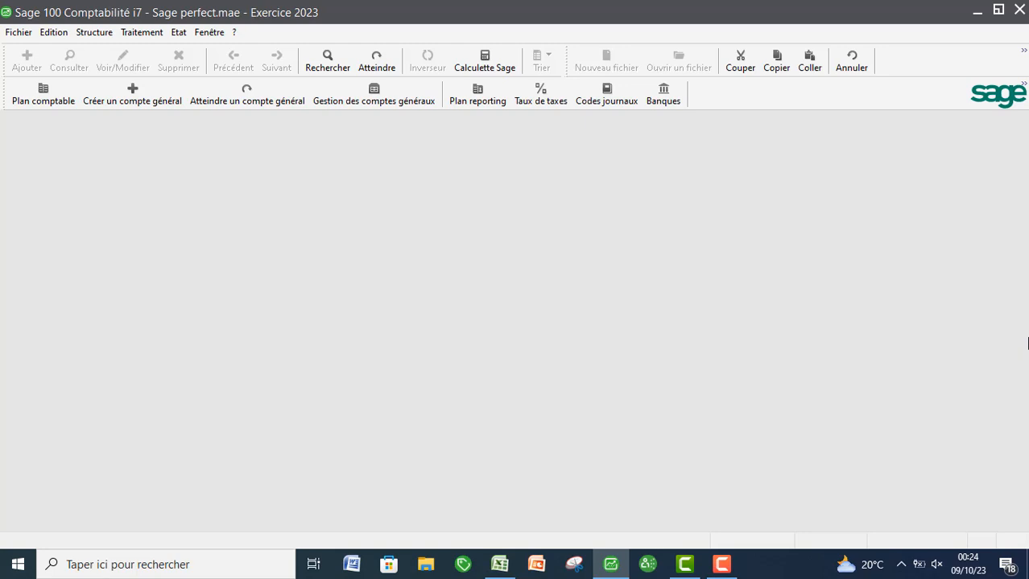
left_click(95, 32)
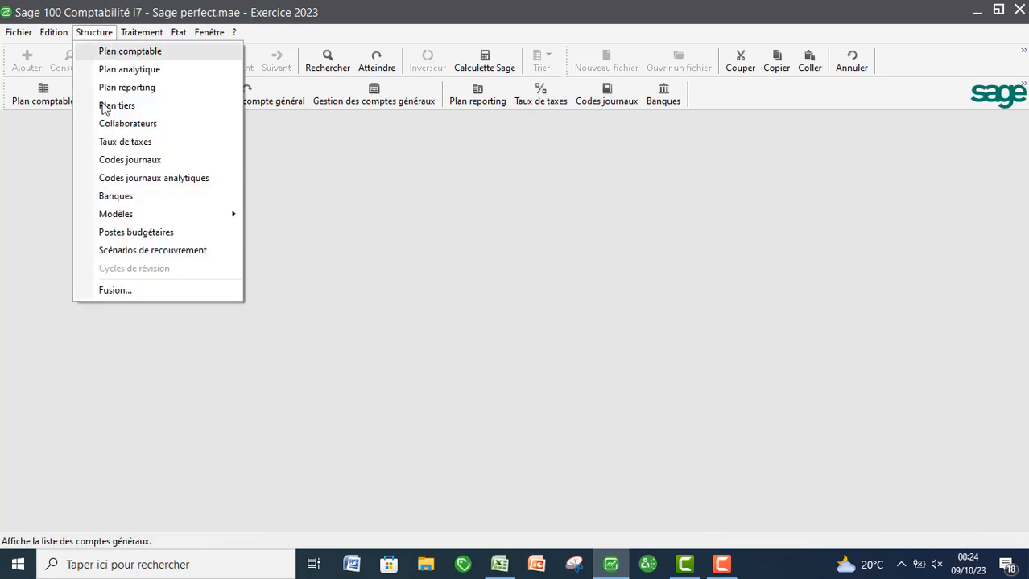
left_click(318, 356)
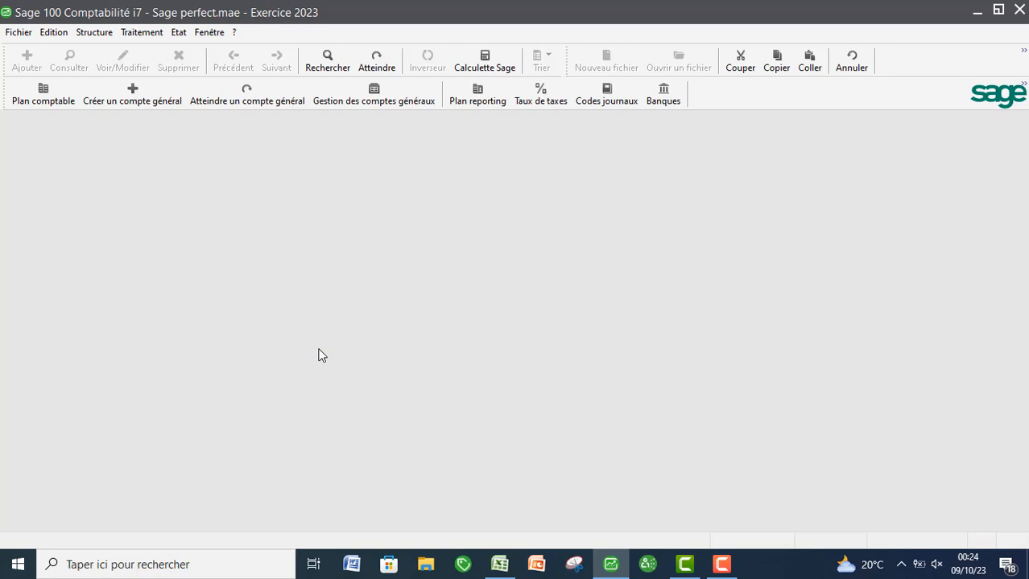
Open the customizable import/export format selection and start creating a new format file.
left_click(19, 34)
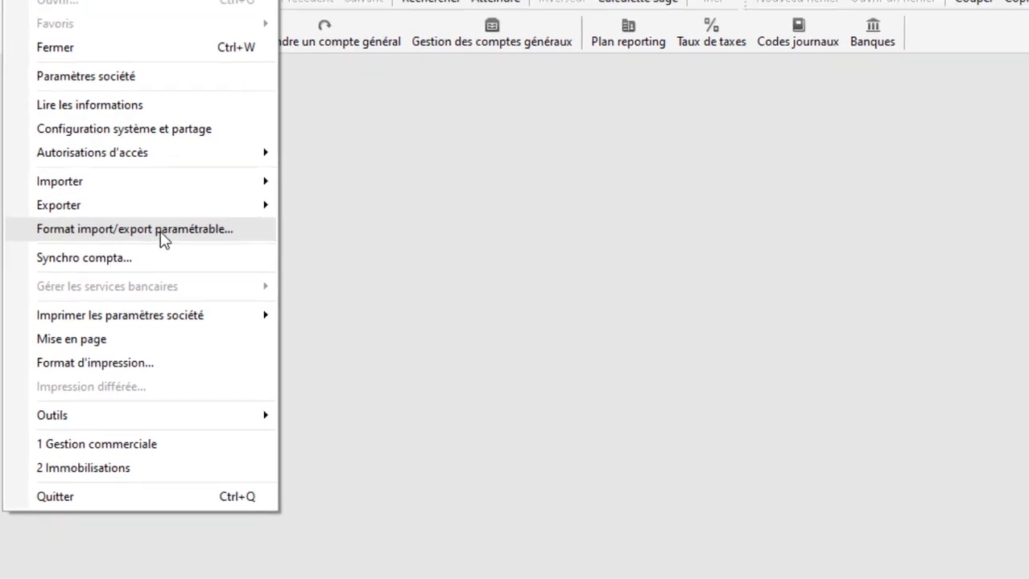
left_click(160, 231)
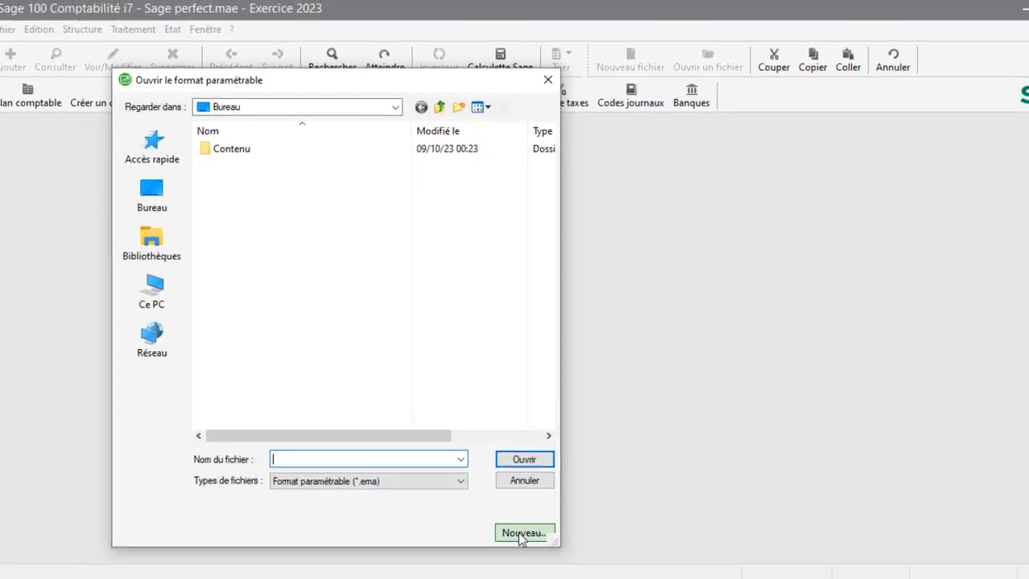
left_click(539, 564)
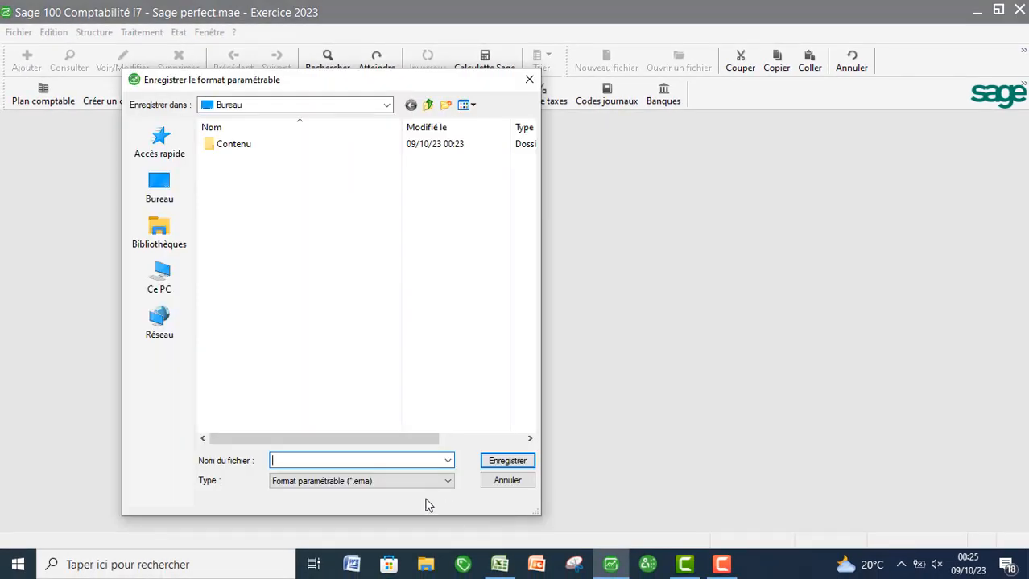
Save the new format file on the Bureau as "Plan comptable" with type Format paramétrable (*.ema).
type("lac")
key("BackSpace")
key("BackSpace")
key("BackSpace")
type("lan")
key("BackSpace")
key("BackSpace")
key("BackSpace")
type("Plan")
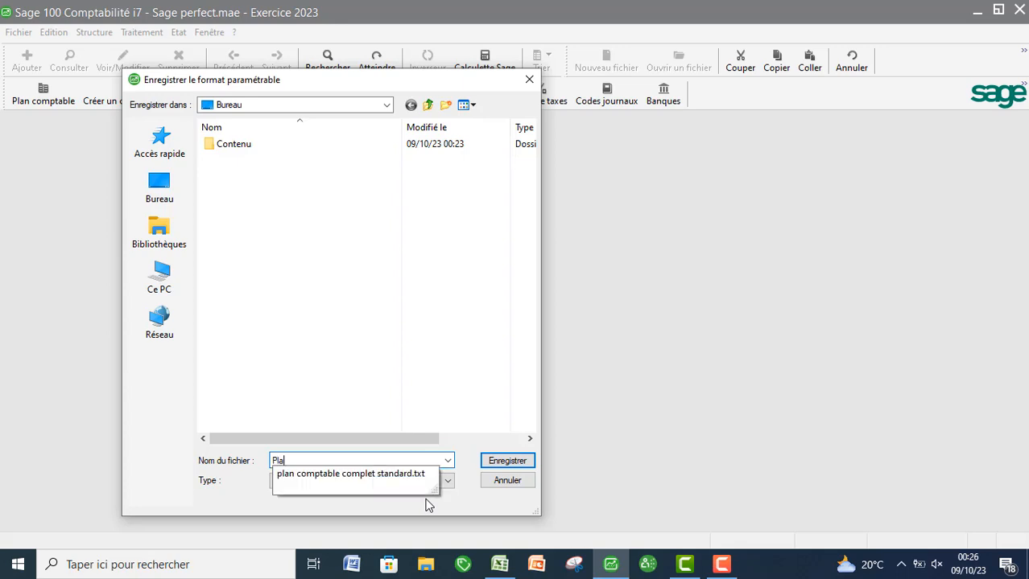
type(" comptable")
left_click(394, 383)
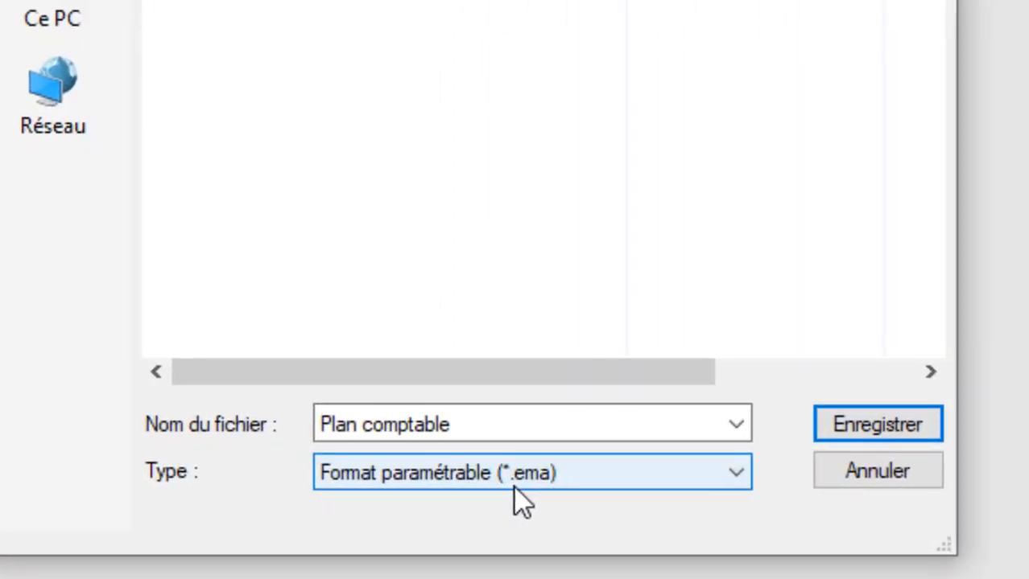
left_click(842, 435)
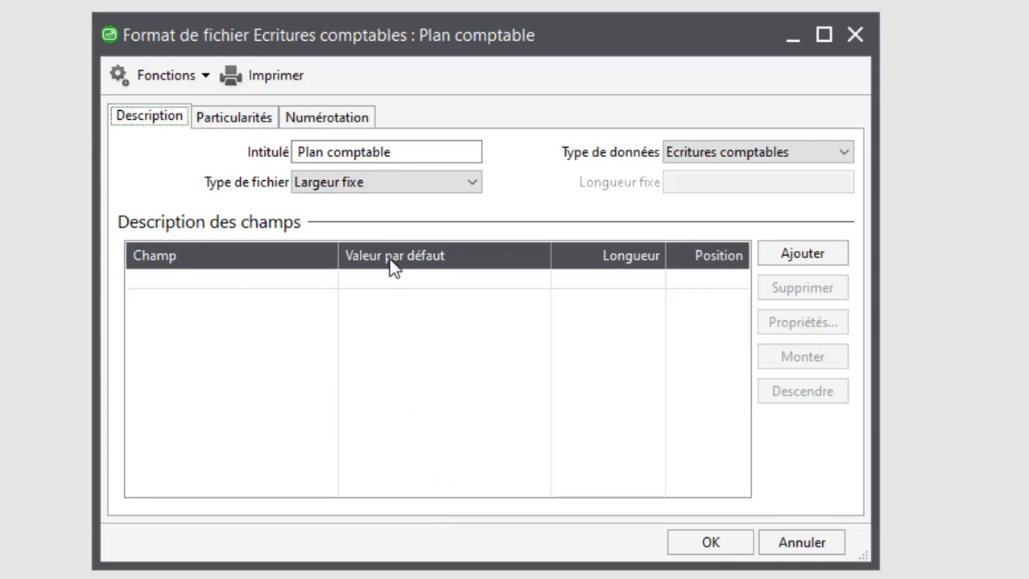
Set the format's file type to Délimité, accepting the type change, and its data type to Comptes généraux/analytiques.
left_click_drag(420, 154, 262, 151)
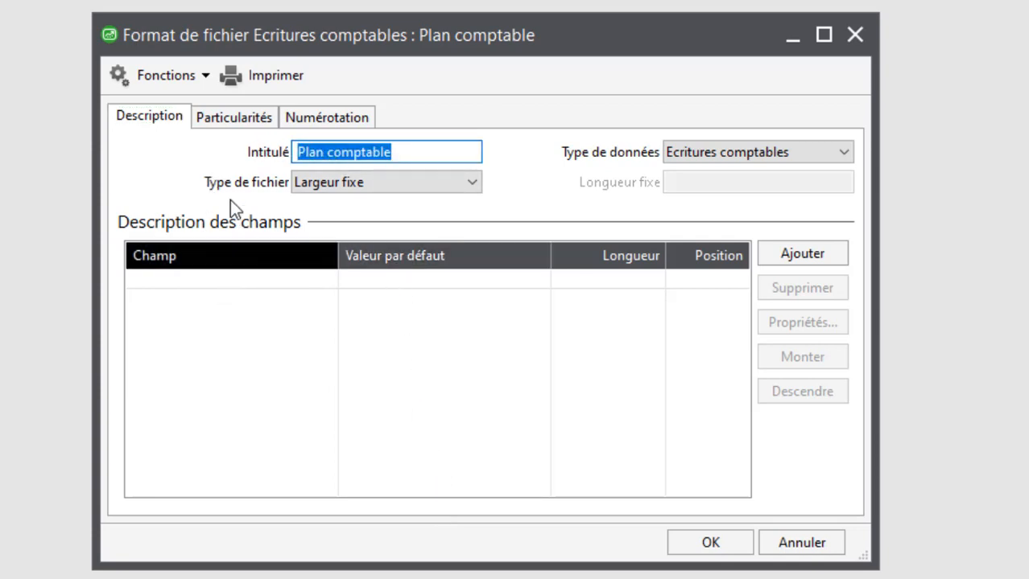
left_click(404, 186)
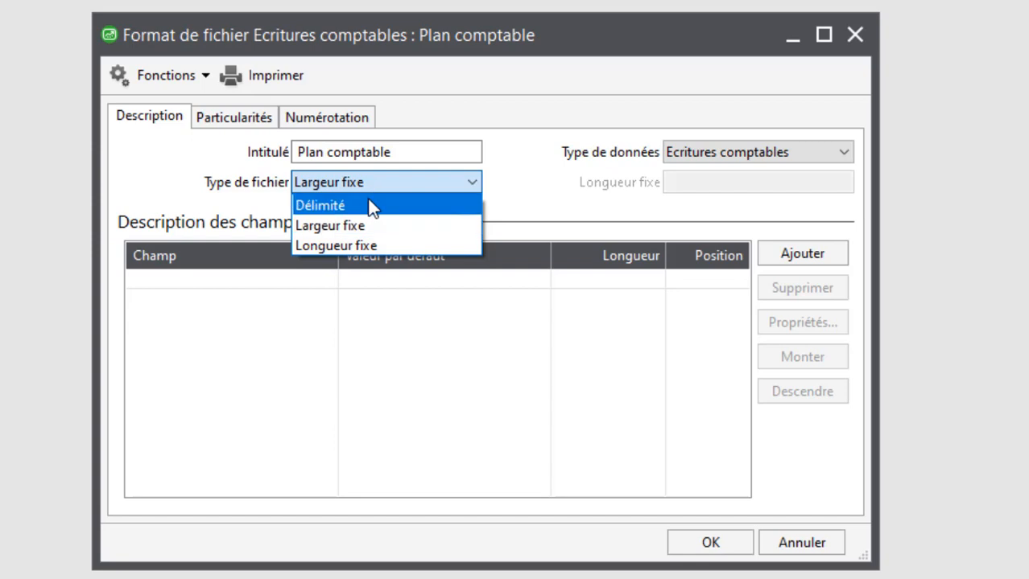
left_click(370, 206)
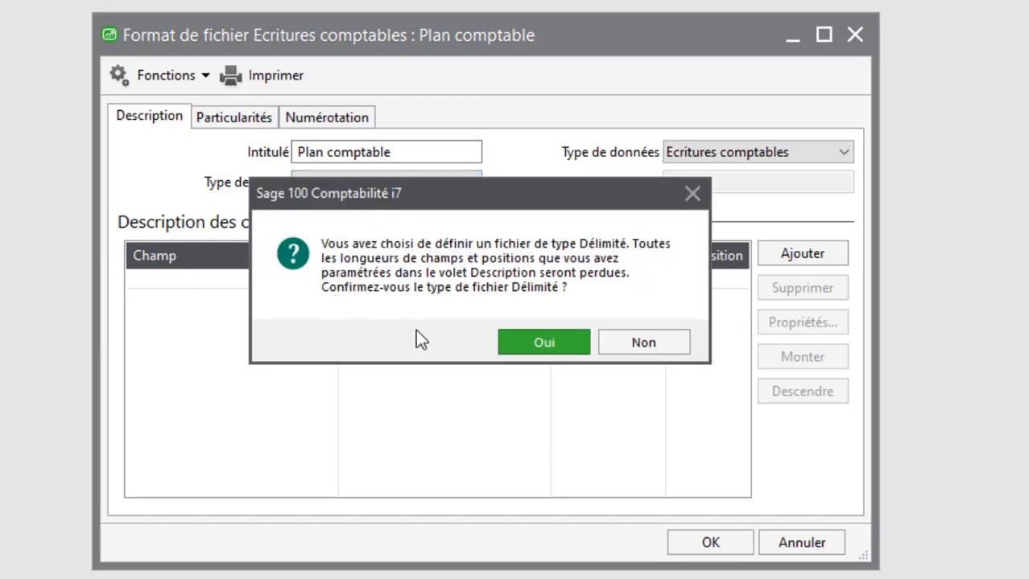
left_click(522, 346)
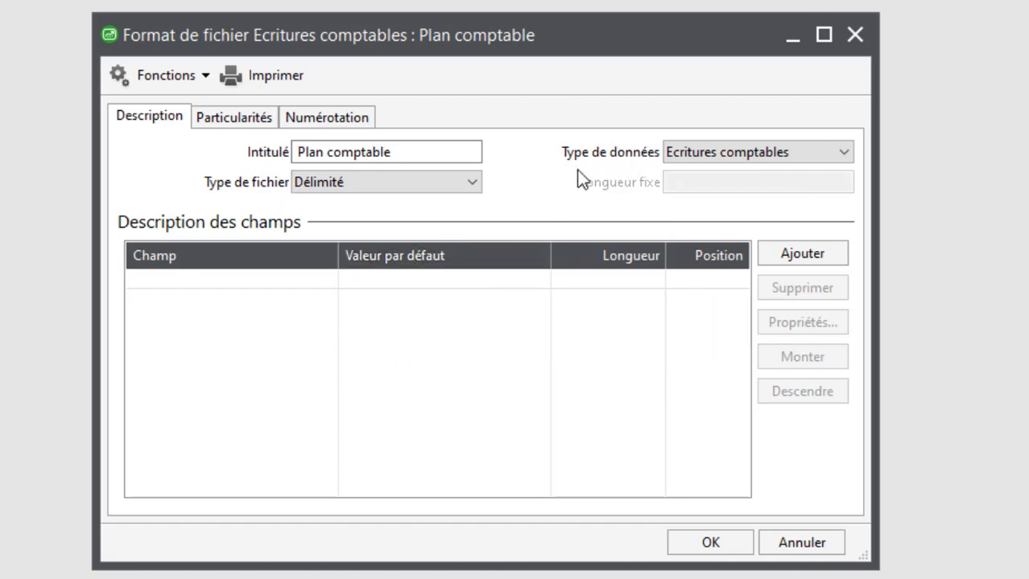
left_click(717, 154)
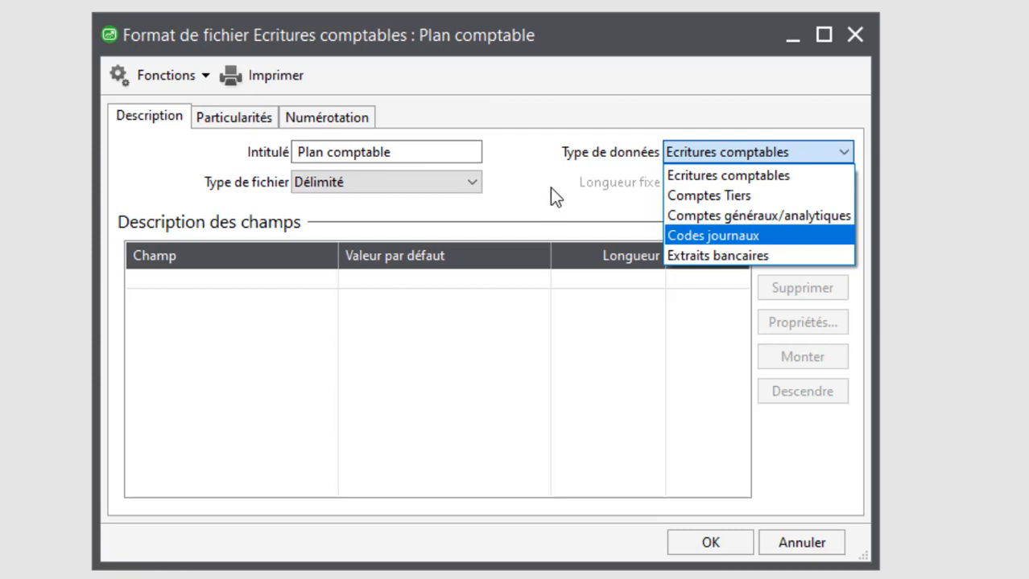
left_click(706, 217)
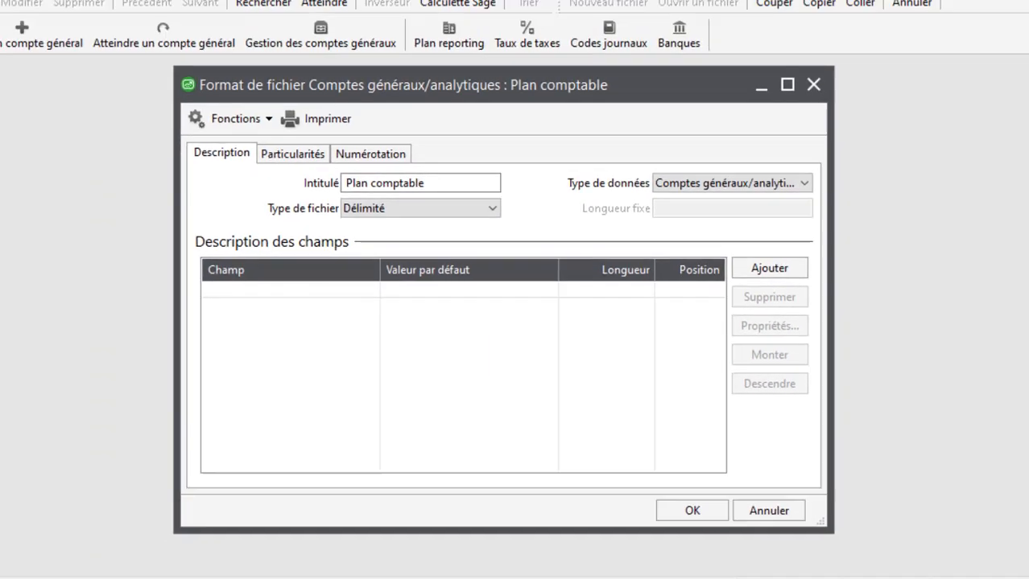
Switch to the PLAN COMPT STANDARD.xlsx workbook in Excel and center the account numbers in C6:C11.
left_click(499, 565)
left_click(499, 501)
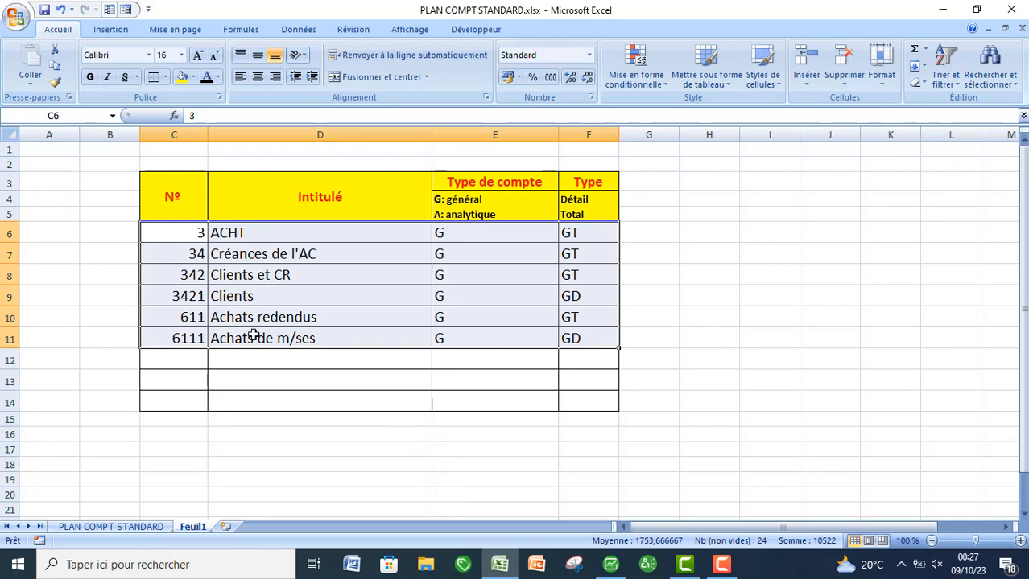
left_click_drag(150, 232, 173, 334)
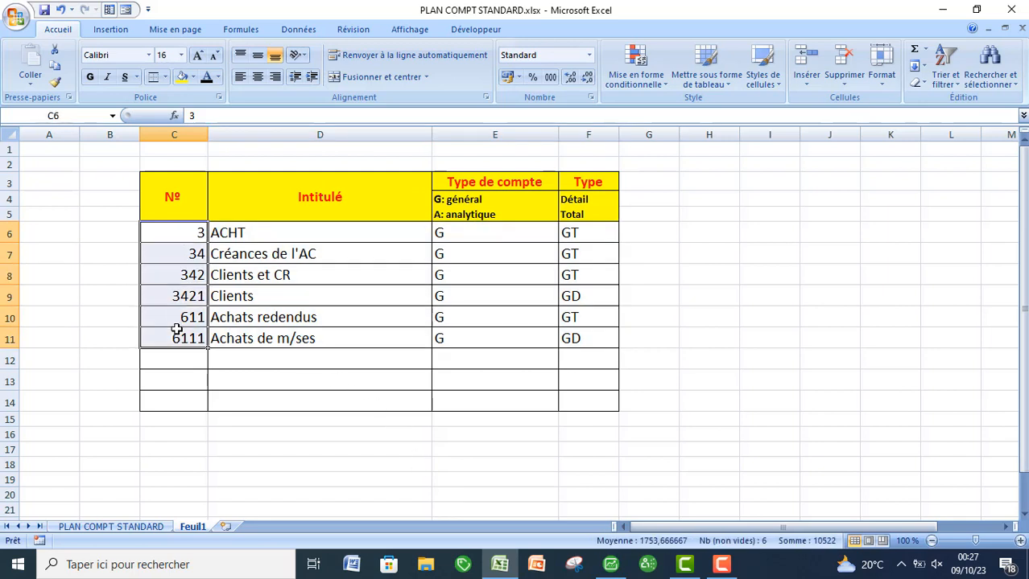
left_click(257, 76)
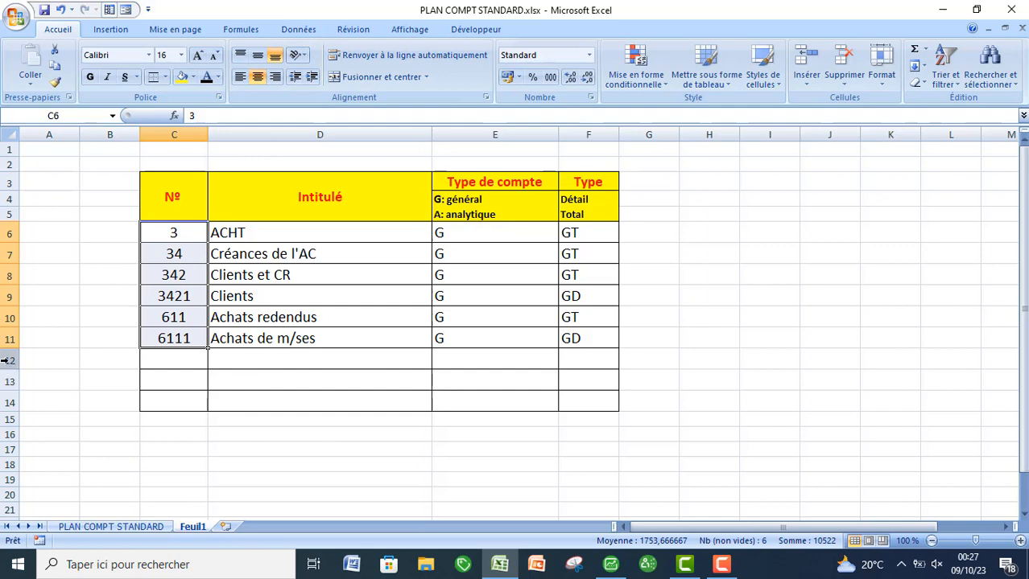
Delete the empty table rows 12 to 14 below the last account.
left_click_drag(9, 361, 11, 402)
right_click(14, 388)
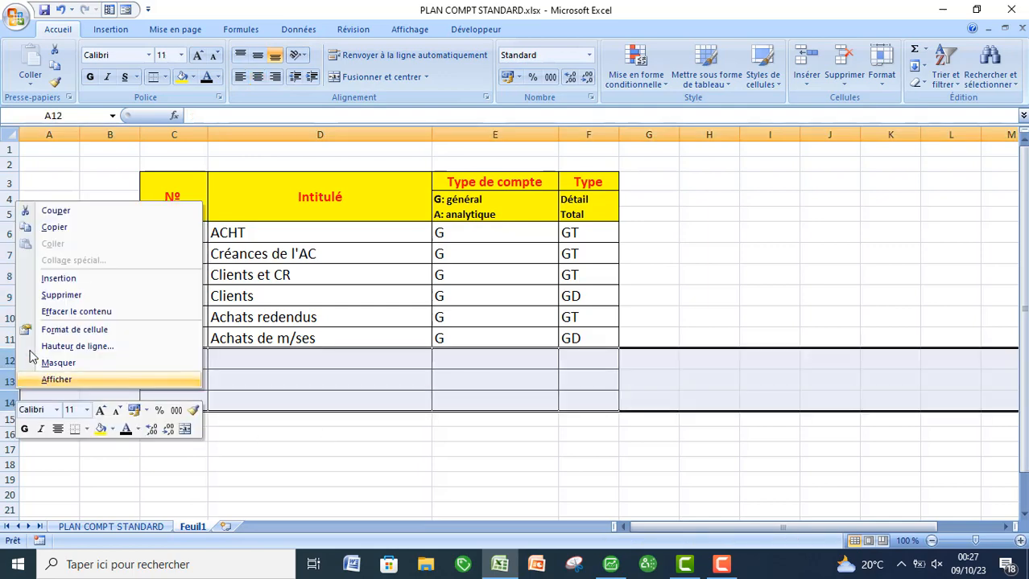
left_click(58, 297)
left_click(202, 433)
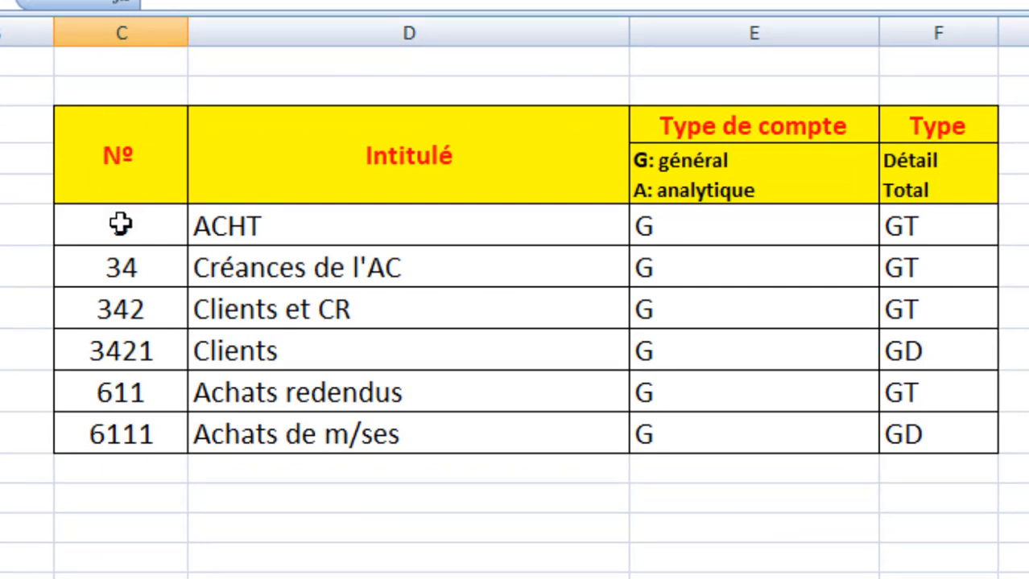
Center the Type de compte and Type values of all accounts in E6:F11.
left_click(246, 224)
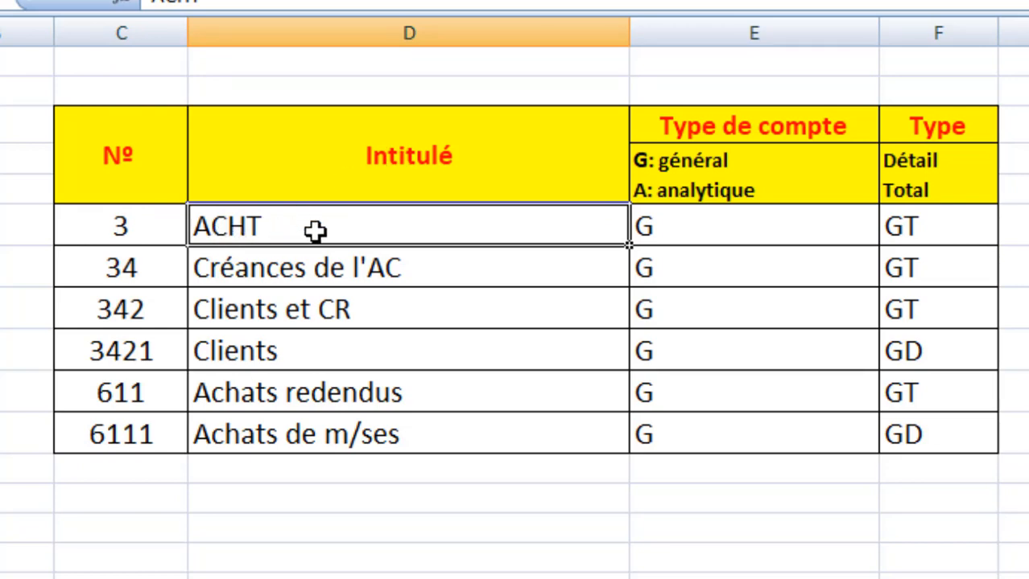
left_click_drag(636, 229, 866, 419)
left_click_drag(803, 441, 845, 457)
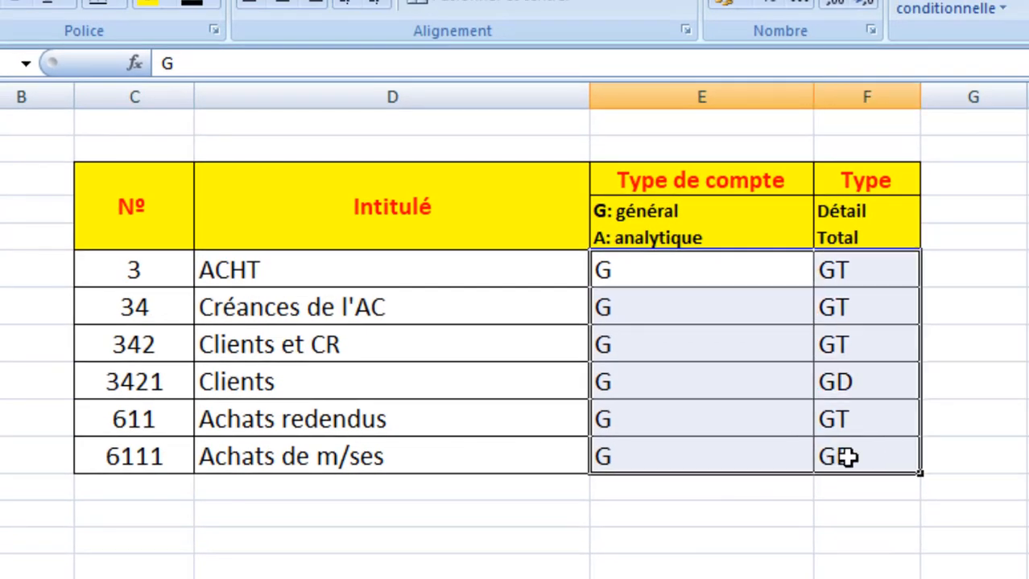
left_click(291, 8)
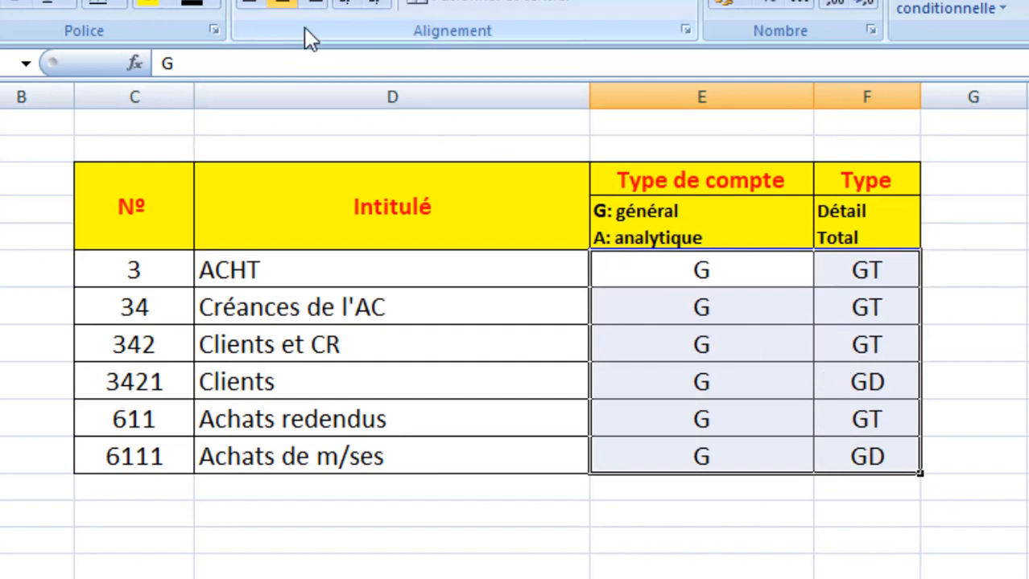
left_click(645, 487)
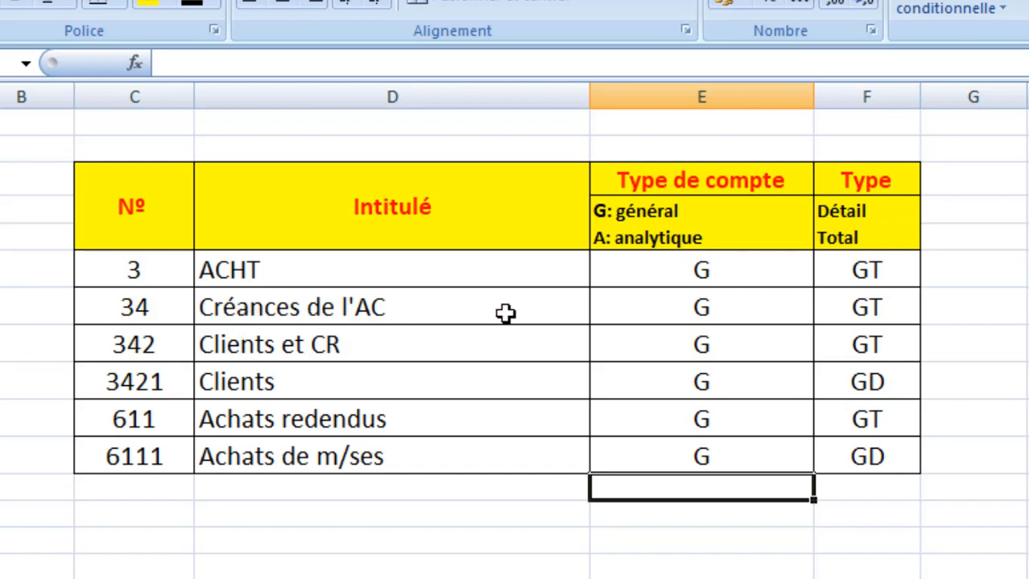
Fill the GD type cells of the Clients and Achats de m/ses accounts with yellow.
left_click(643, 307)
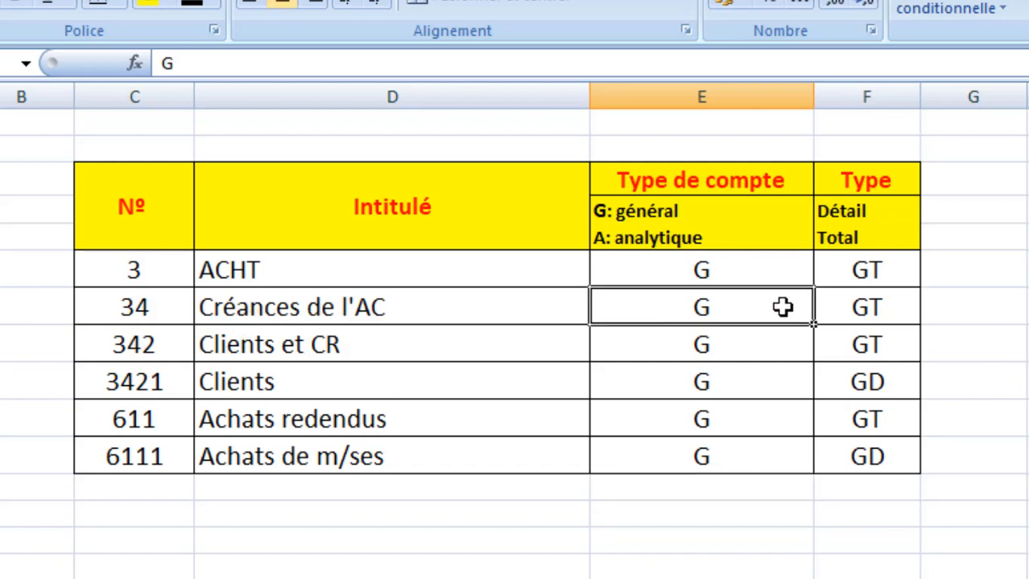
left_click(859, 308)
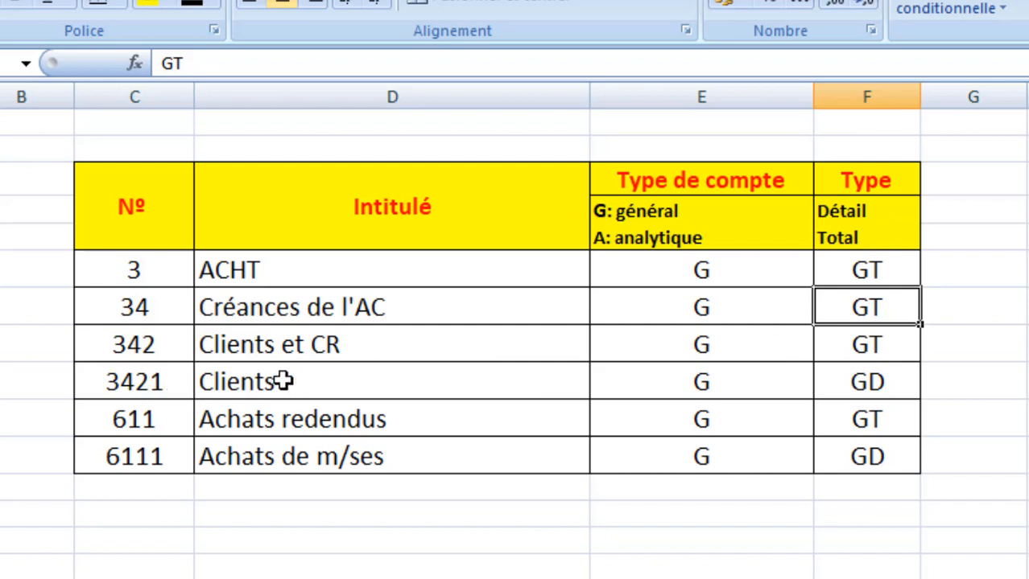
left_click(628, 380)
left_click(852, 383)
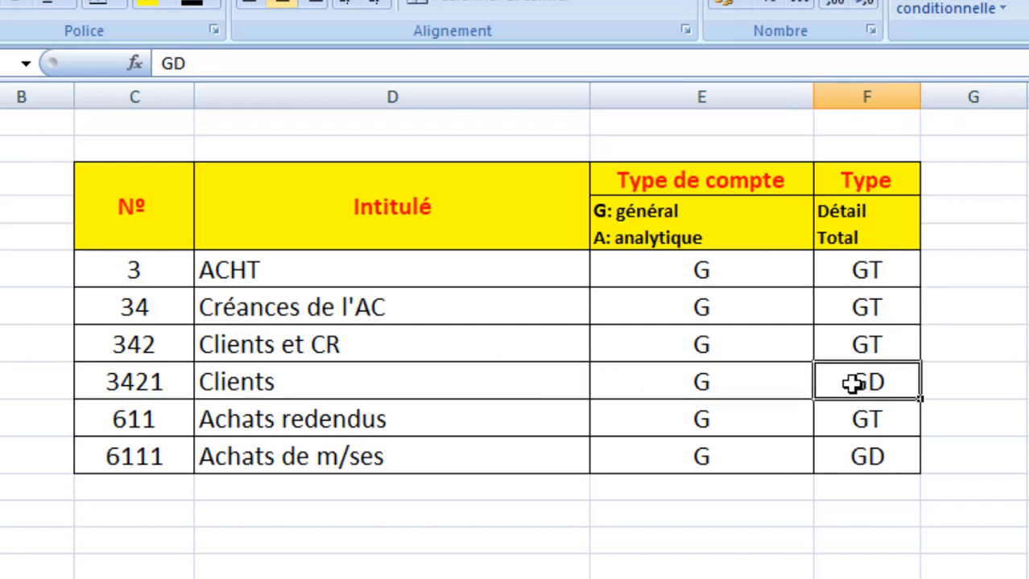
left_click(155, 5)
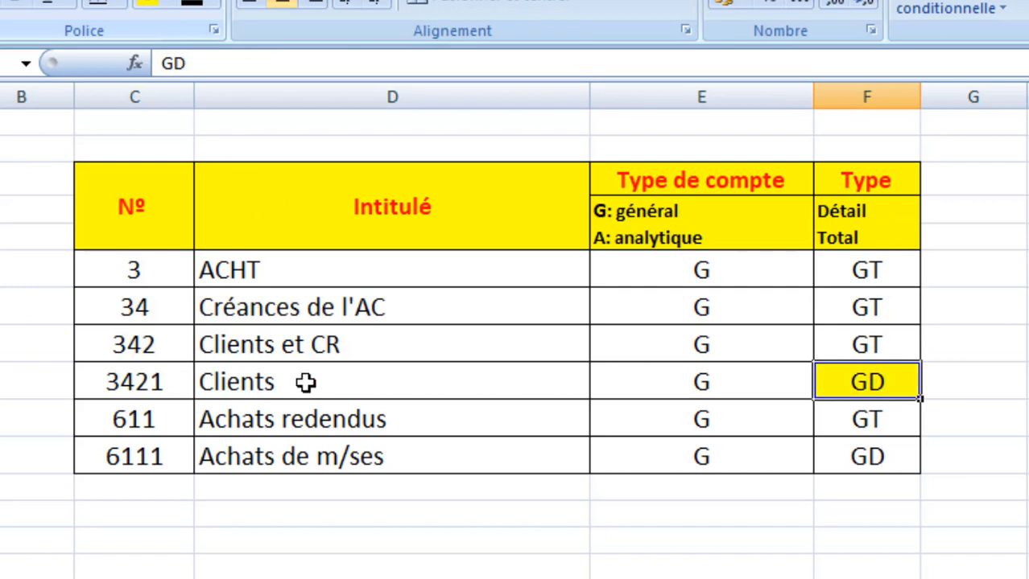
left_click(867, 455)
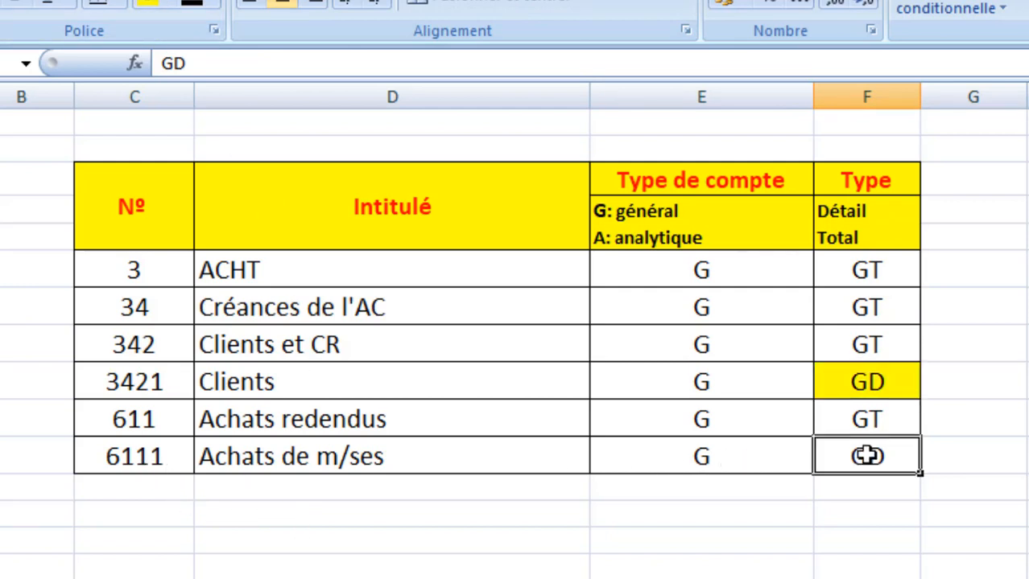
left_click(155, 7)
left_click(1026, 515)
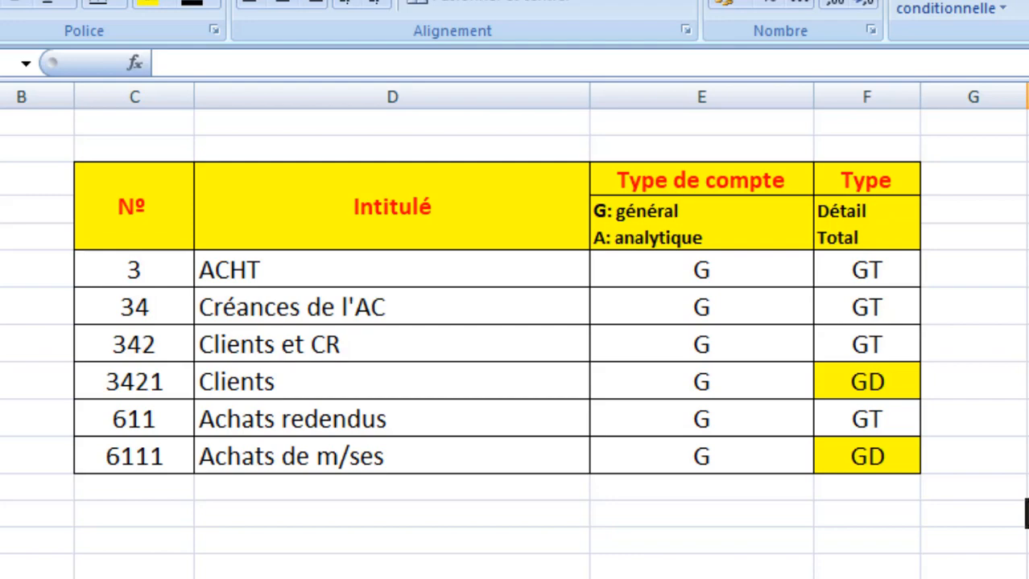
Switch back to Sage 100 Comptabilité and add the Numéro compte field to the format, matching the Excel table's Nº column.
left_click(131, 208)
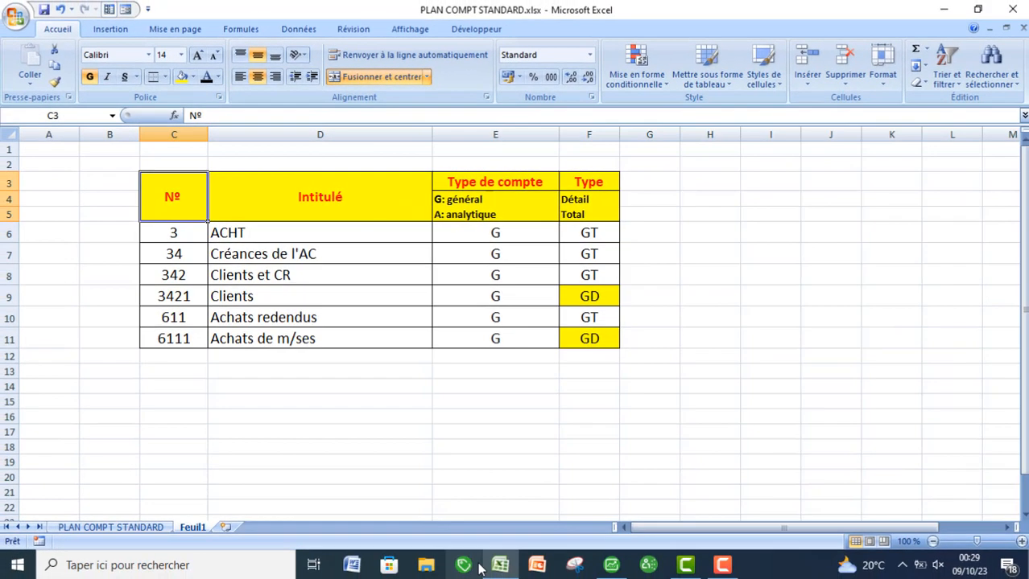
left_click(610, 564)
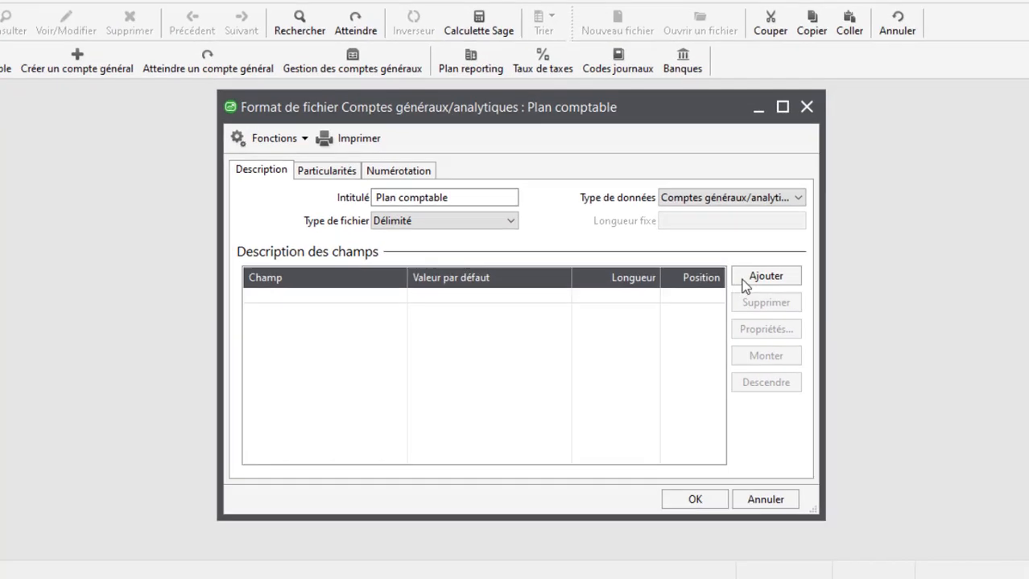
left_click(745, 281)
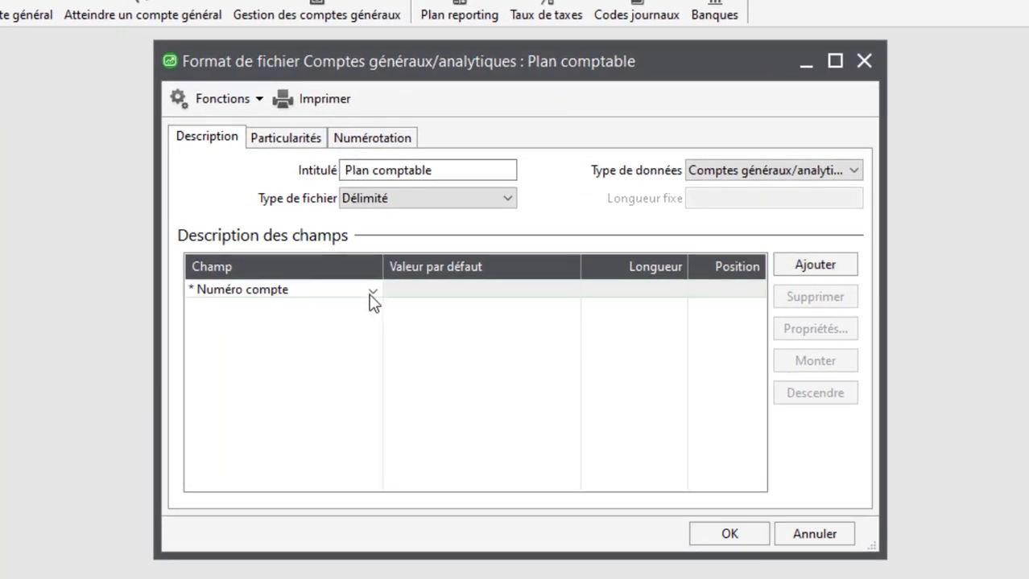
left_click(371, 293)
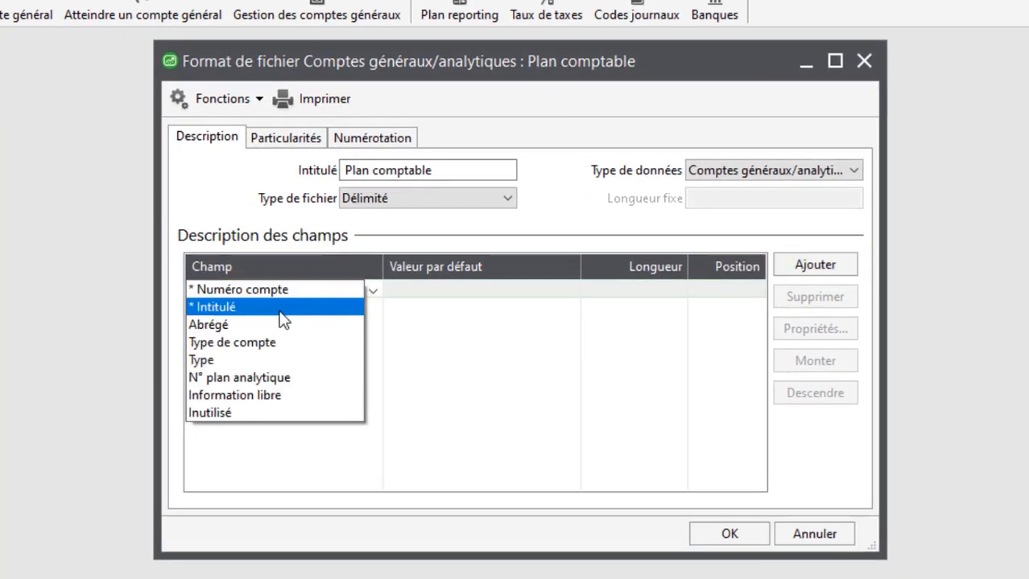
left_click(242, 297)
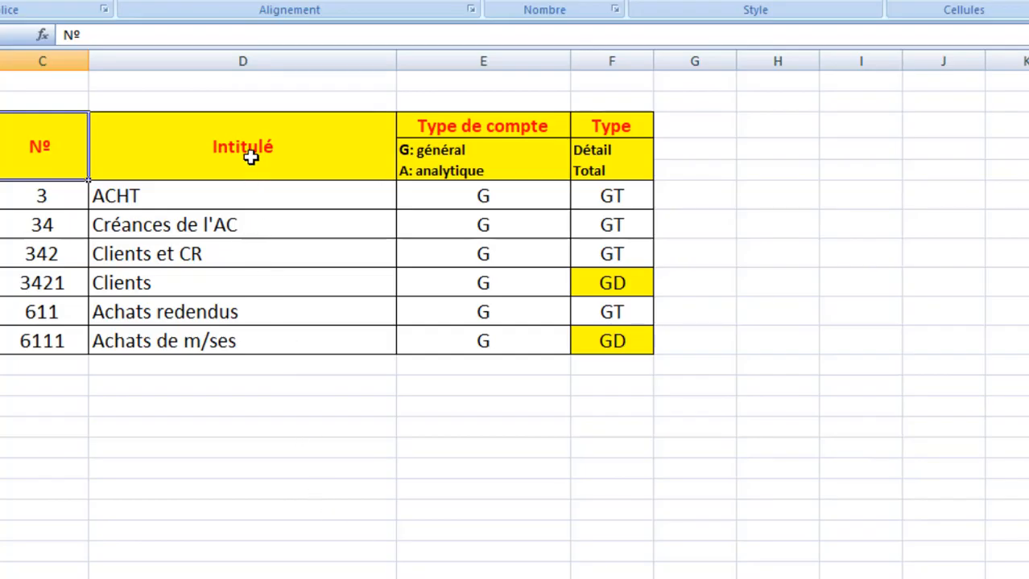
left_click(250, 157)
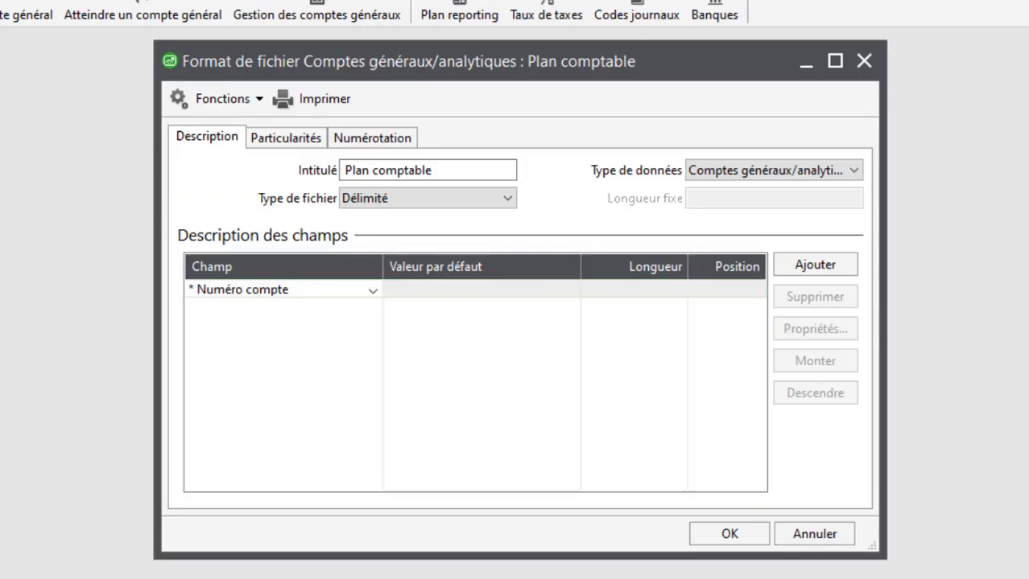
Add the Intitulé field to the import format below Numéro compte.
left_click(779, 264)
left_click(372, 308)
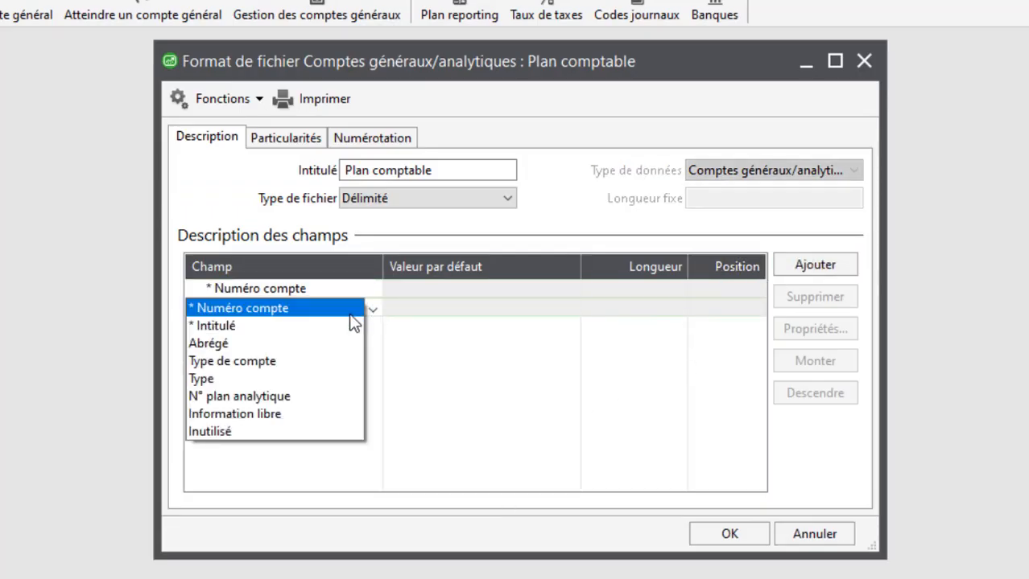
left_click(308, 326)
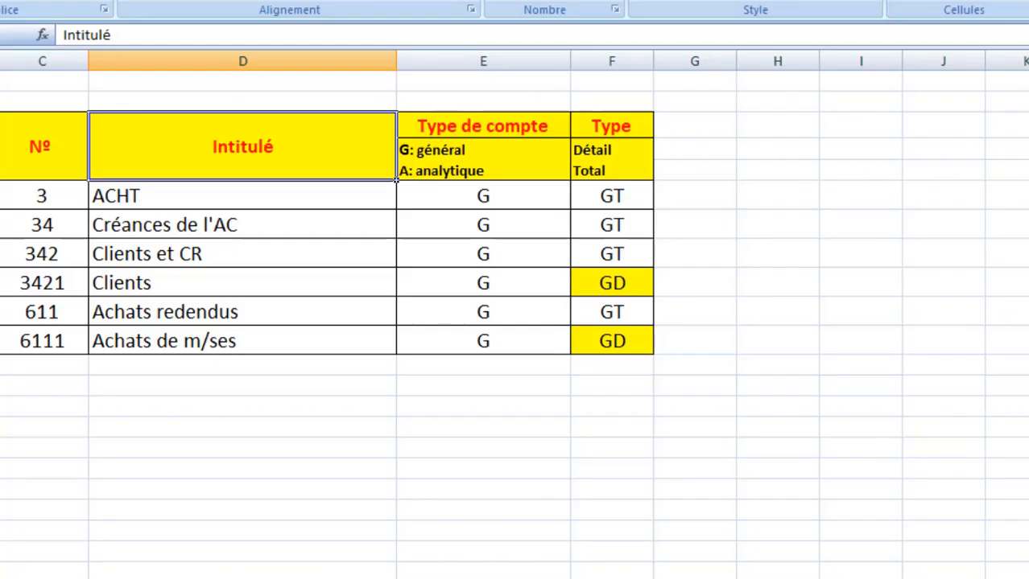
Add the Type de compte and Type fields to the format, following the column order of the Excel table.
left_click(413, 126)
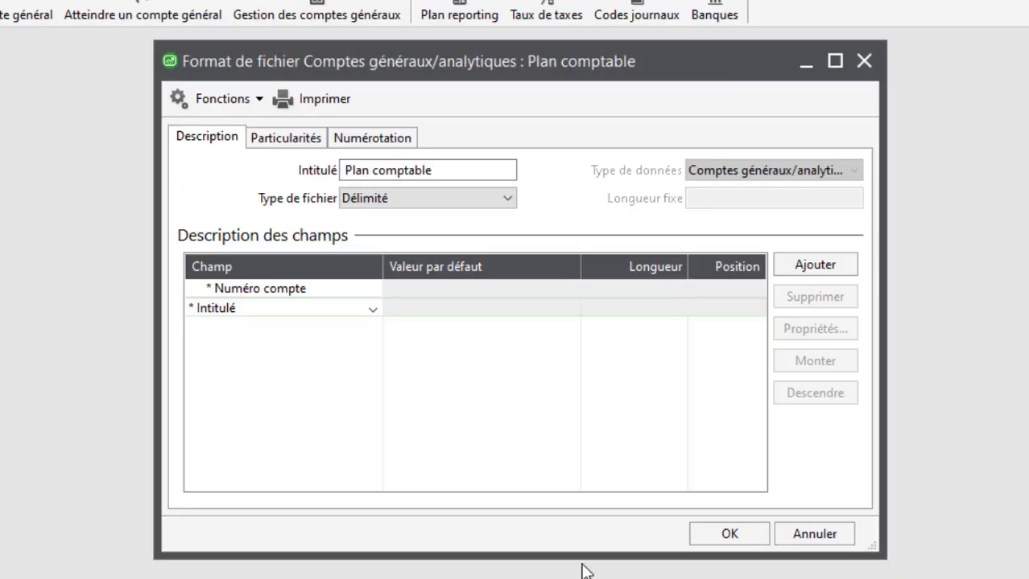
left_click(801, 269)
left_click(372, 327)
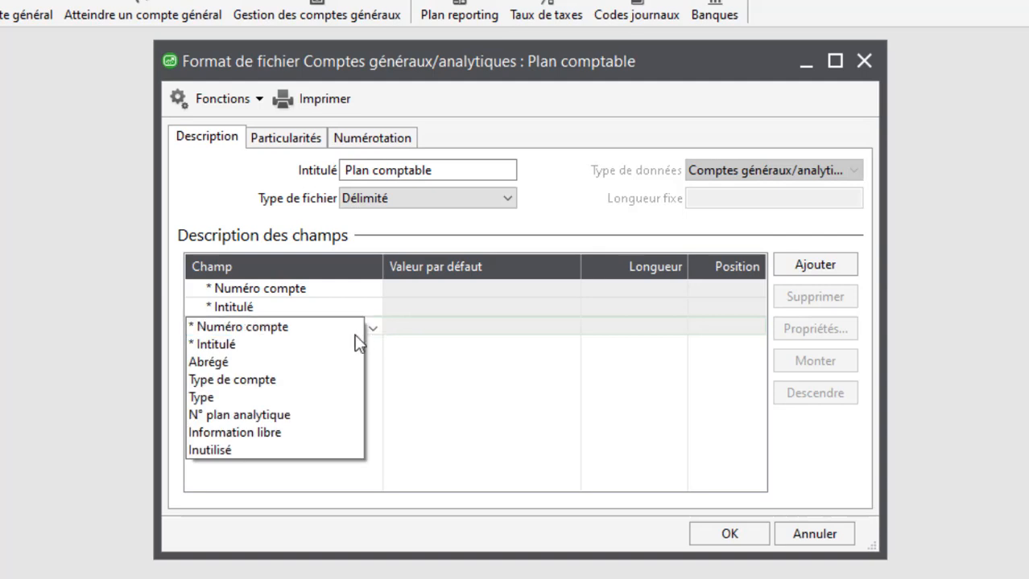
left_click(274, 380)
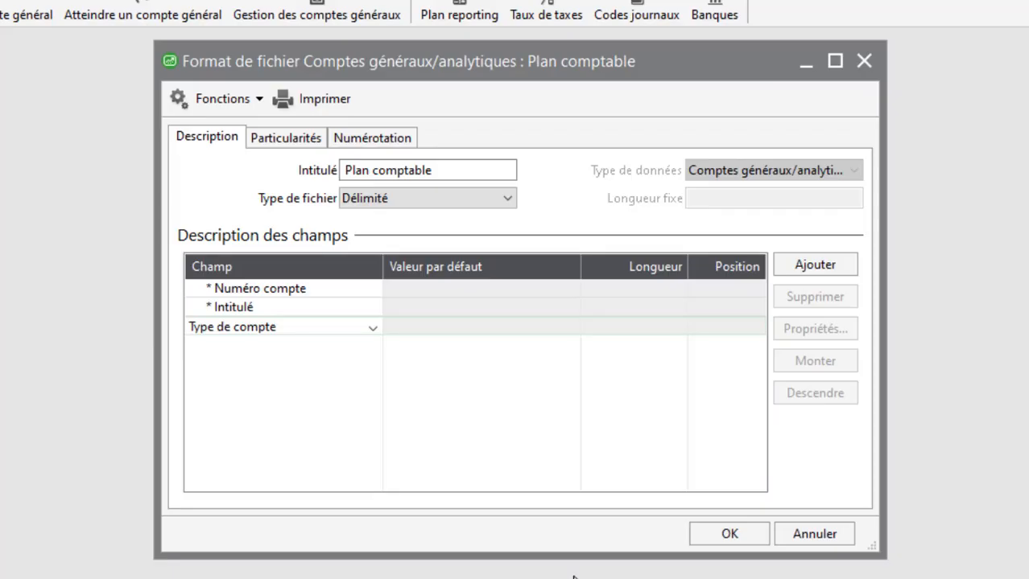
left_click(813, 270)
left_click(372, 346)
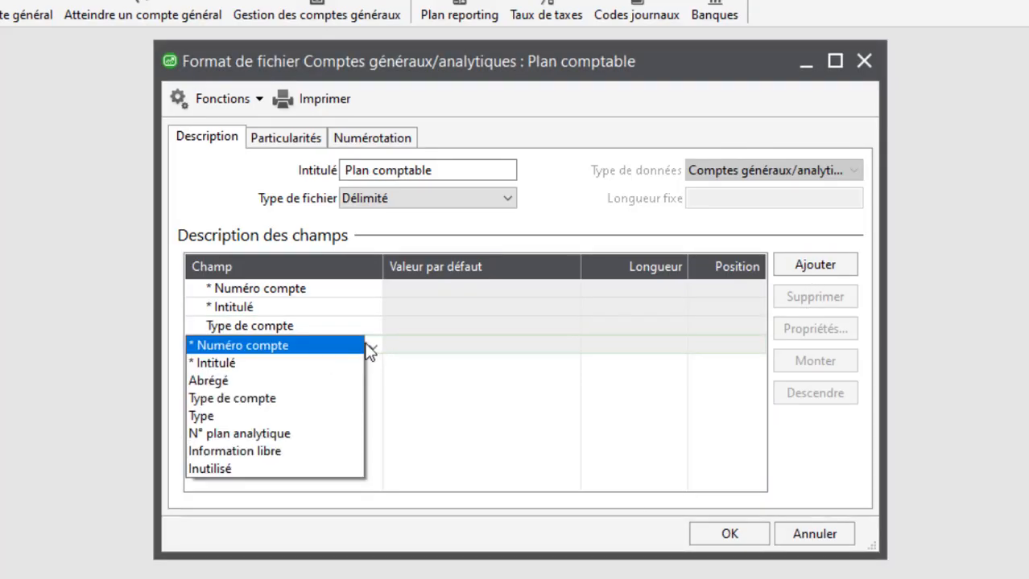
left_click(226, 419)
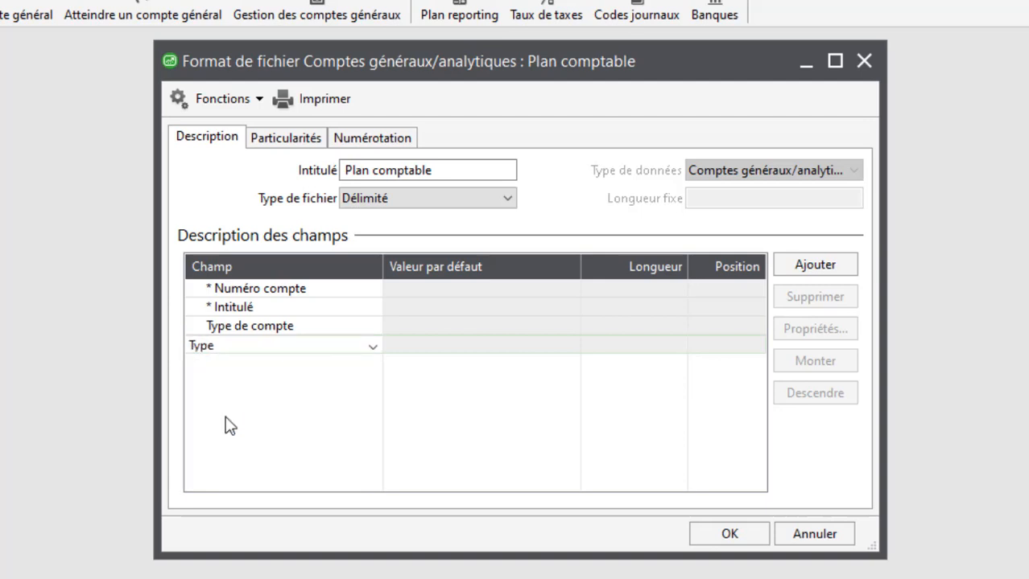
Check the Type de compte field's correspondence codes and set its default value to G.
left_click(287, 327)
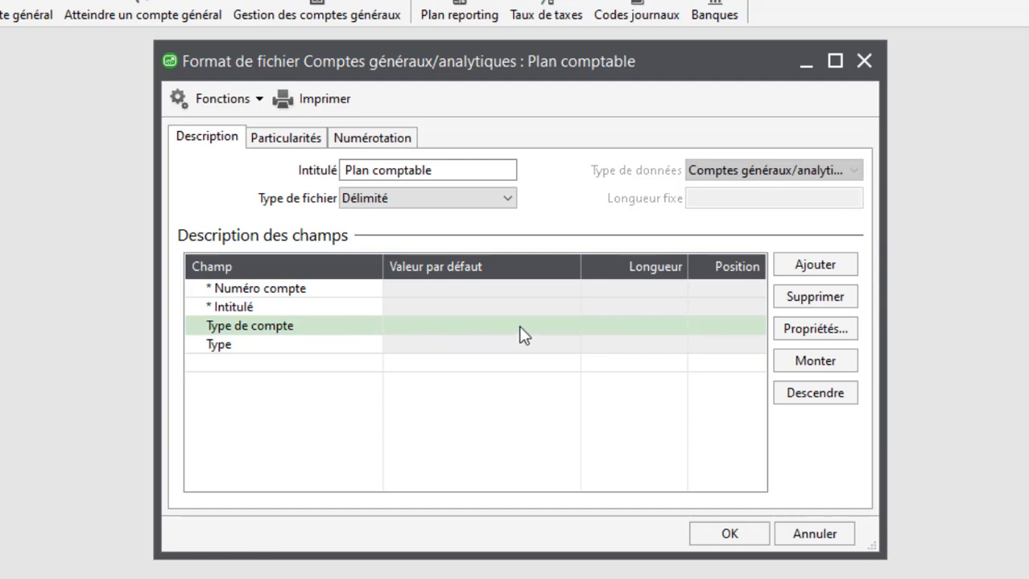
left_click(819, 330)
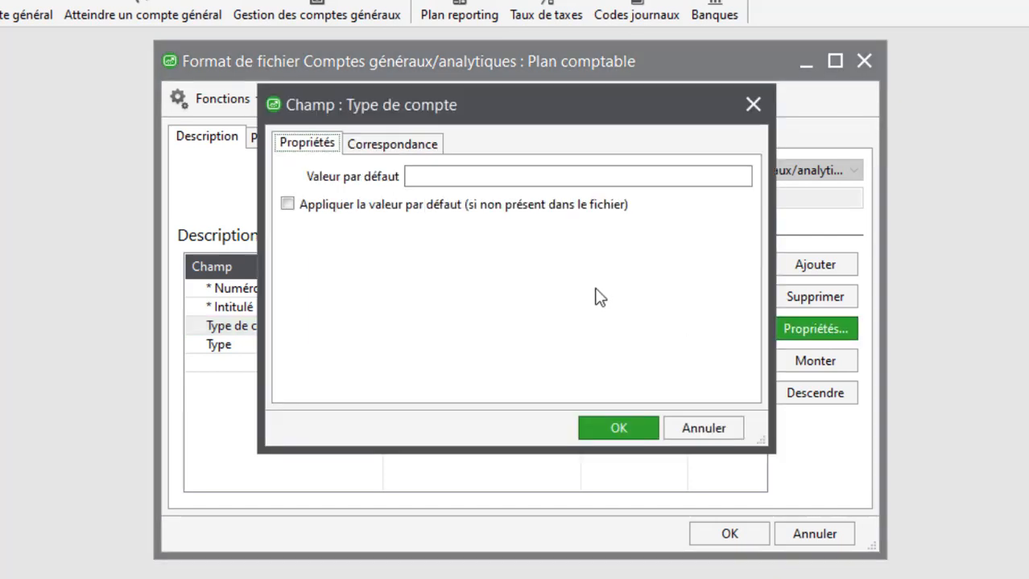
left_click(416, 142)
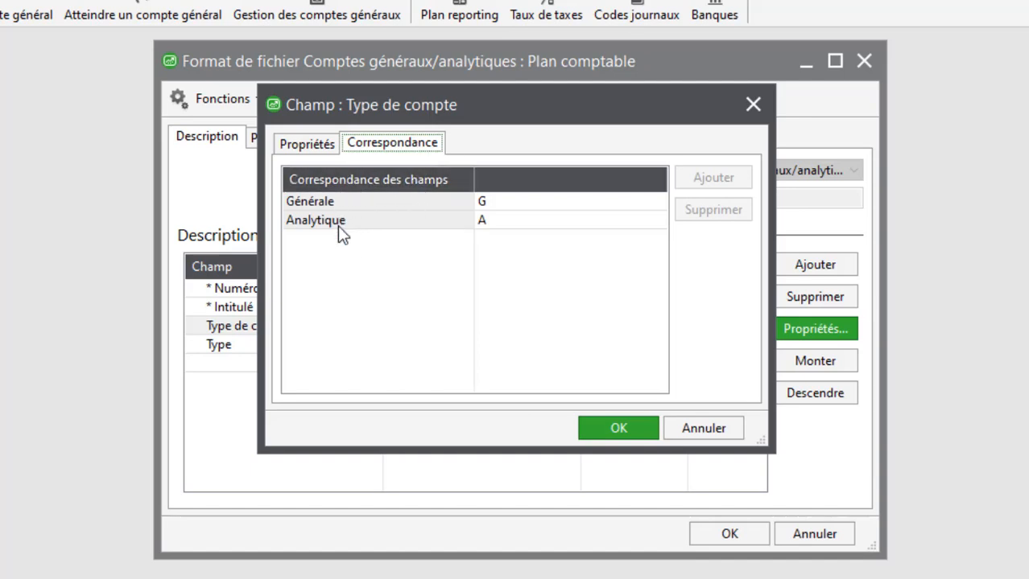
left_click(334, 200)
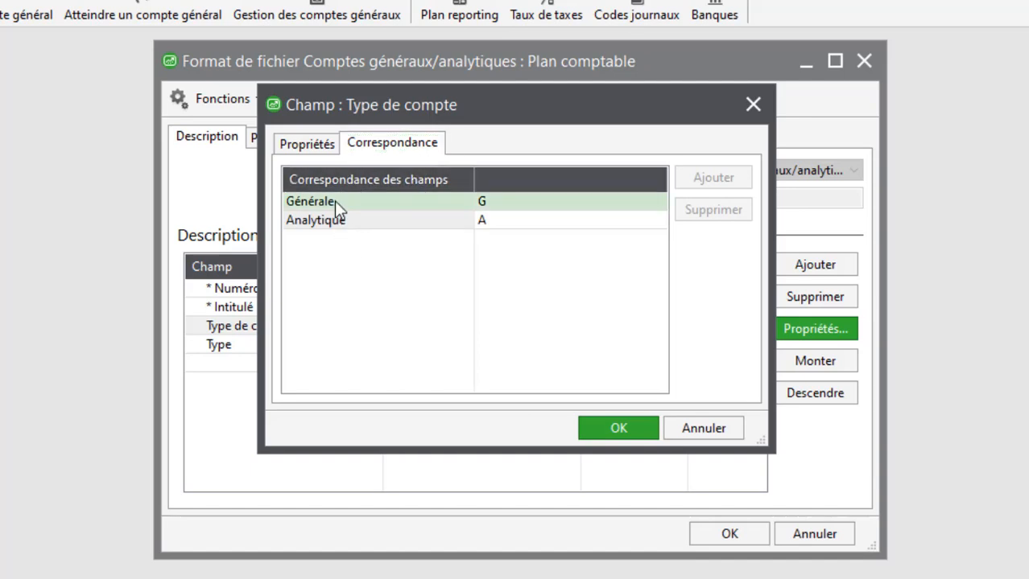
left_click(334, 222)
left_click(307, 143)
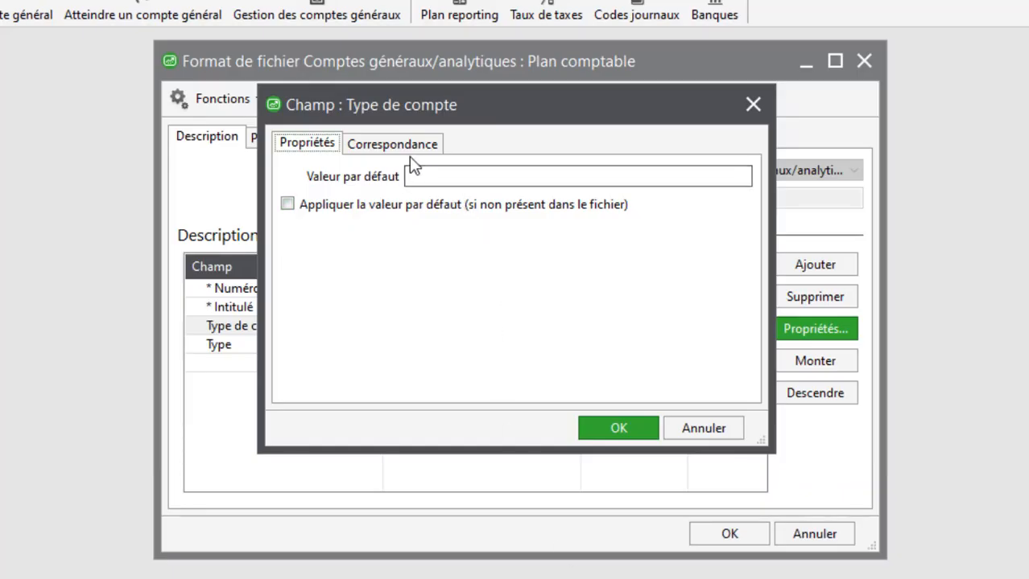
left_click(419, 176)
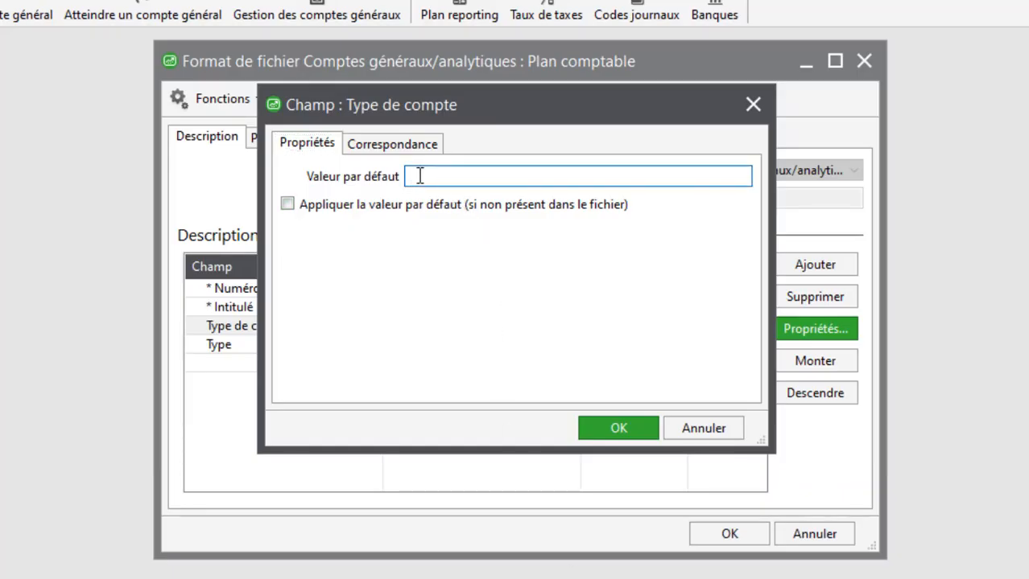
type("G")
key("Return")
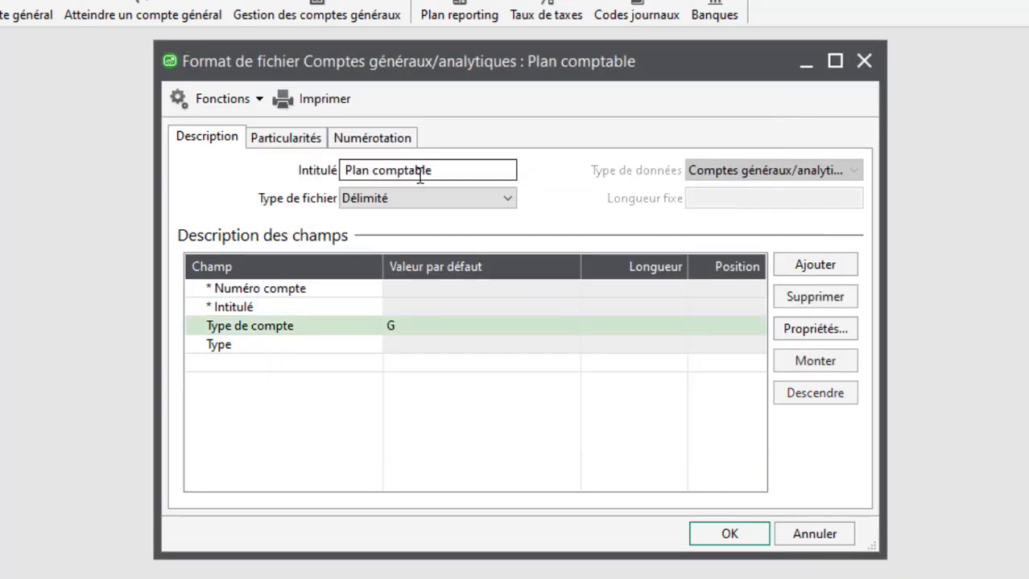
Examine the Type field's correspondence codes and default value setting, leaving its properties unchanged.
left_click(314, 346)
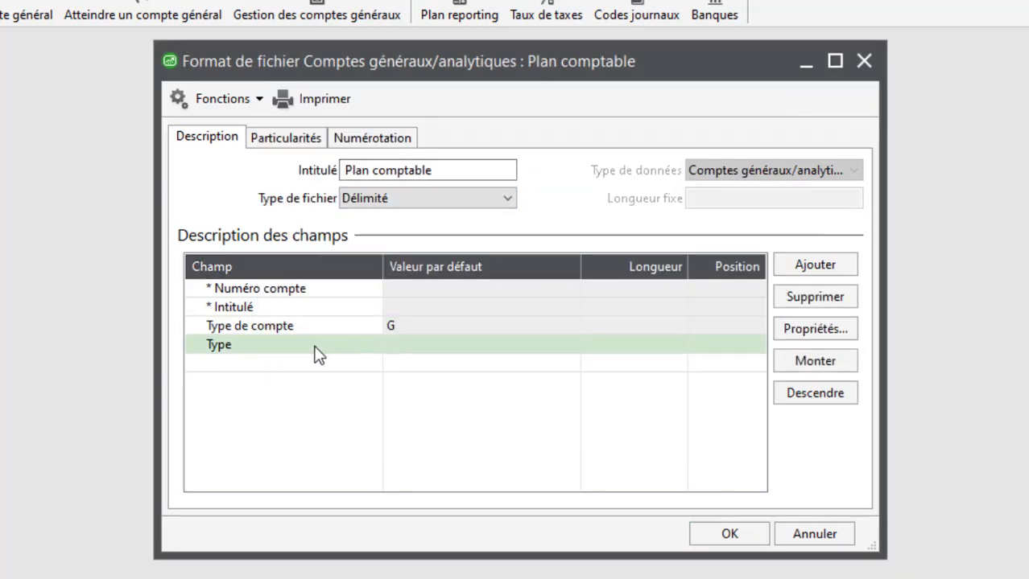
left_click(795, 328)
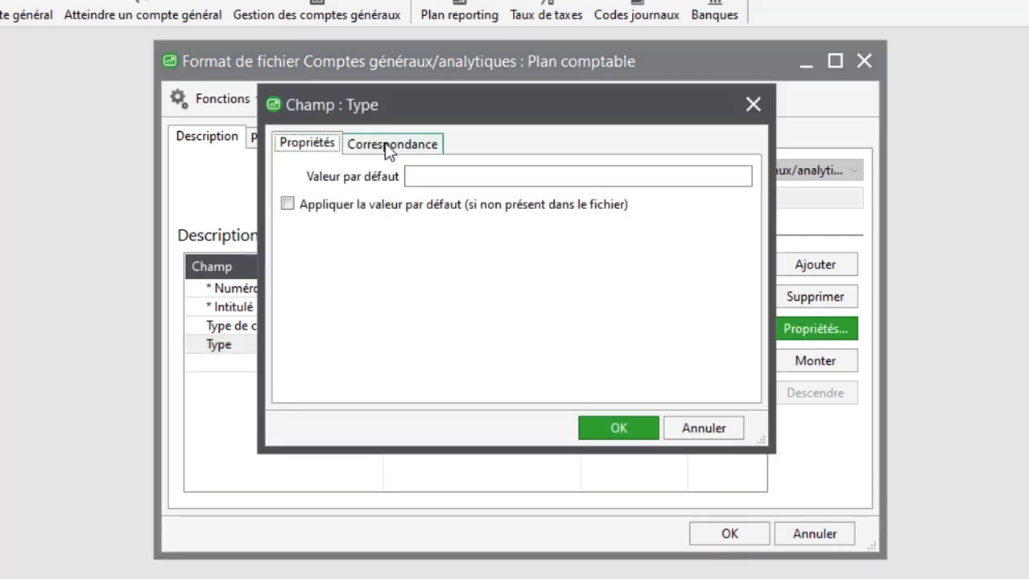
left_click(386, 148)
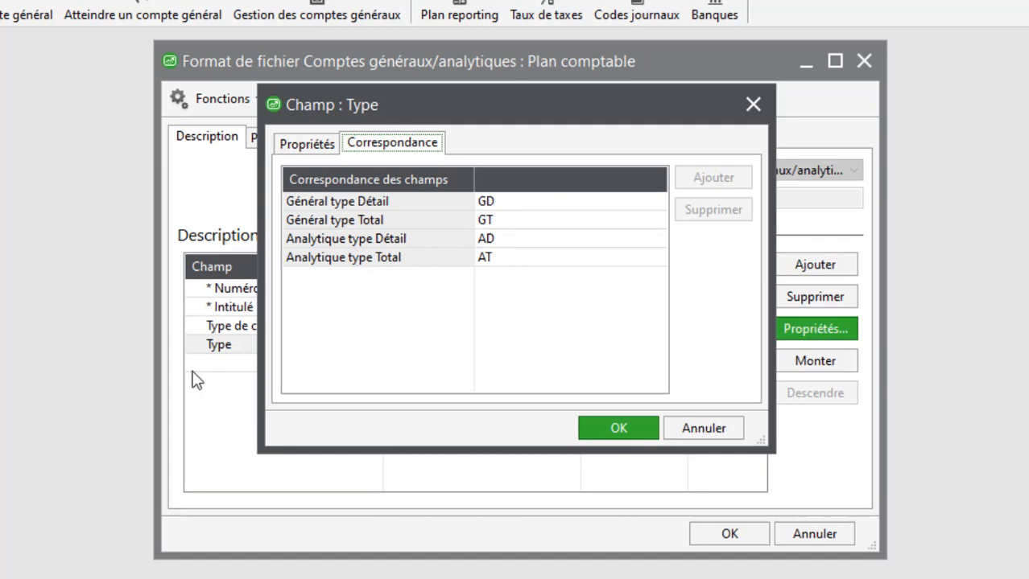
left_click(309, 146)
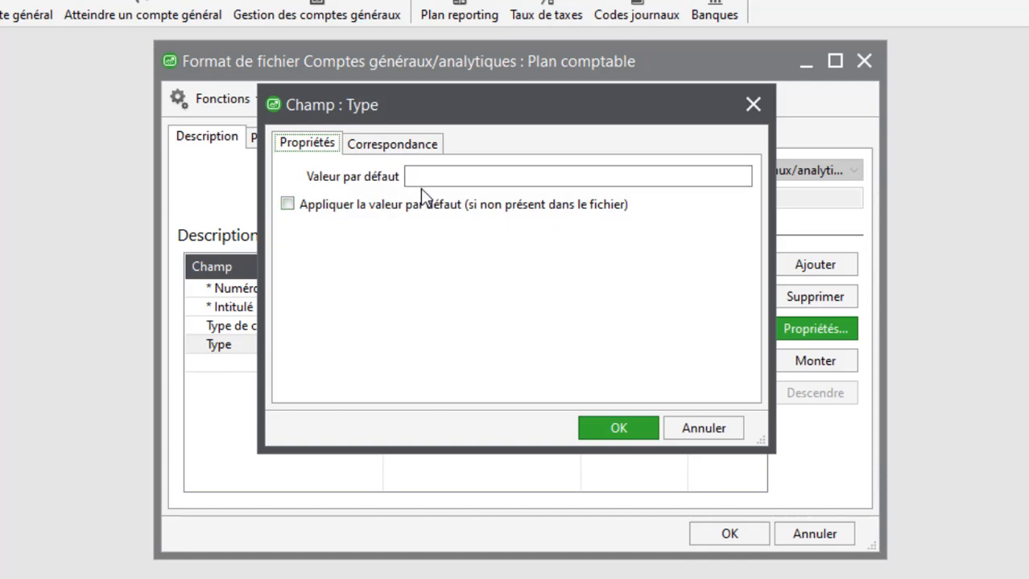
left_click(382, 148)
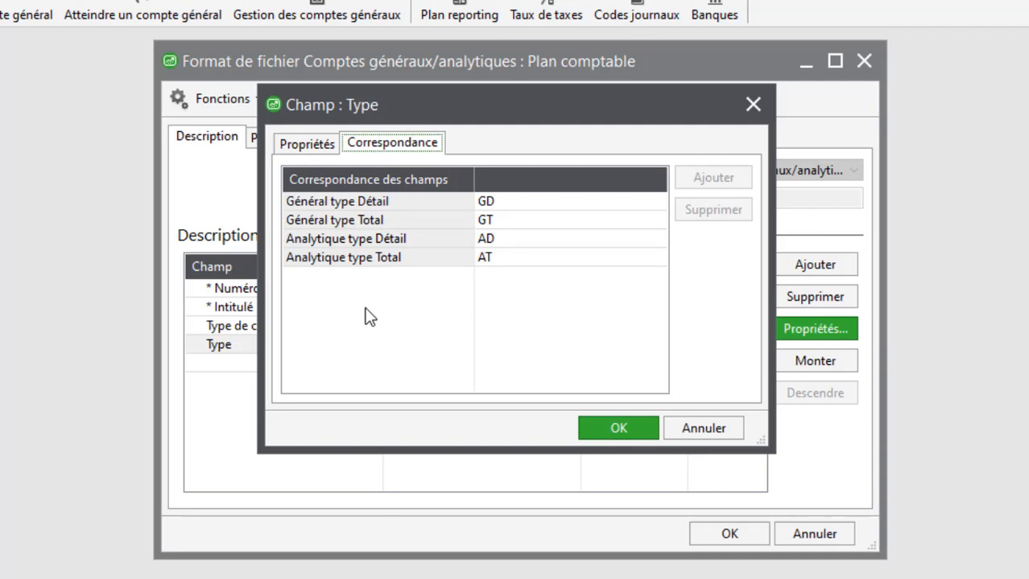
left_click(320, 145)
left_click(367, 145)
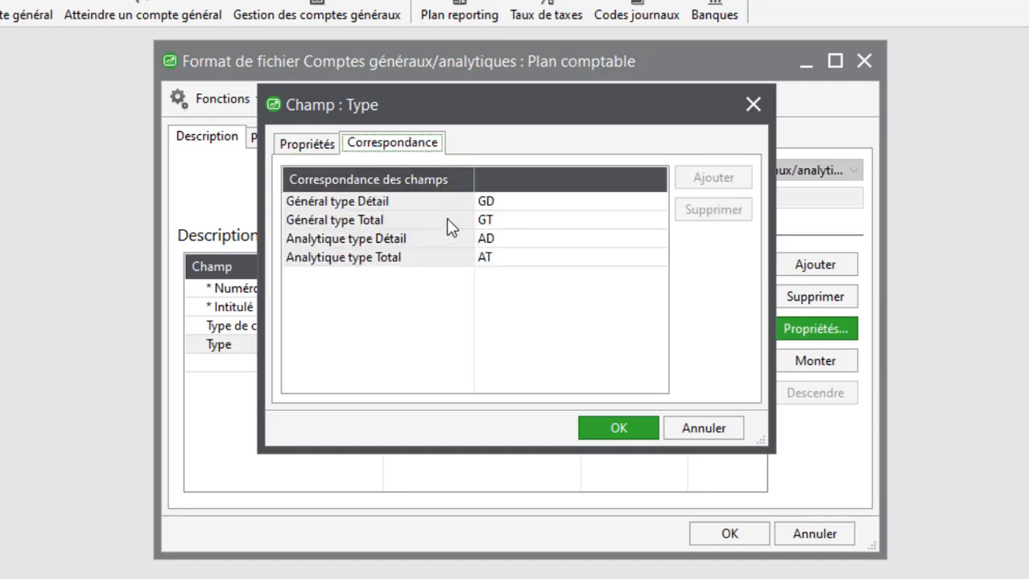
left_click(305, 145)
left_click(424, 173)
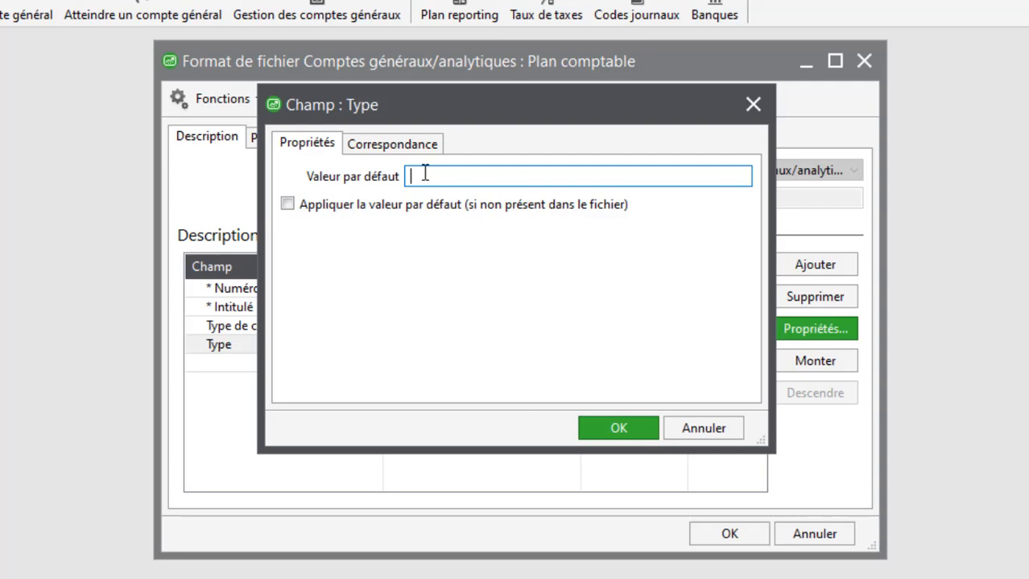
left_click(681, 425)
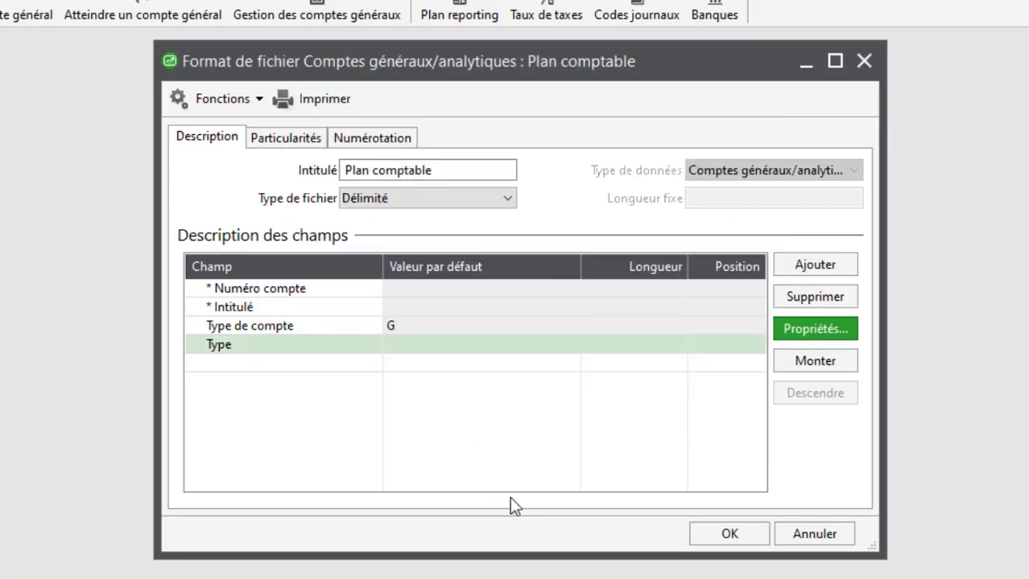
Save the Plan comptable import format with its four fields.
left_click(727, 536)
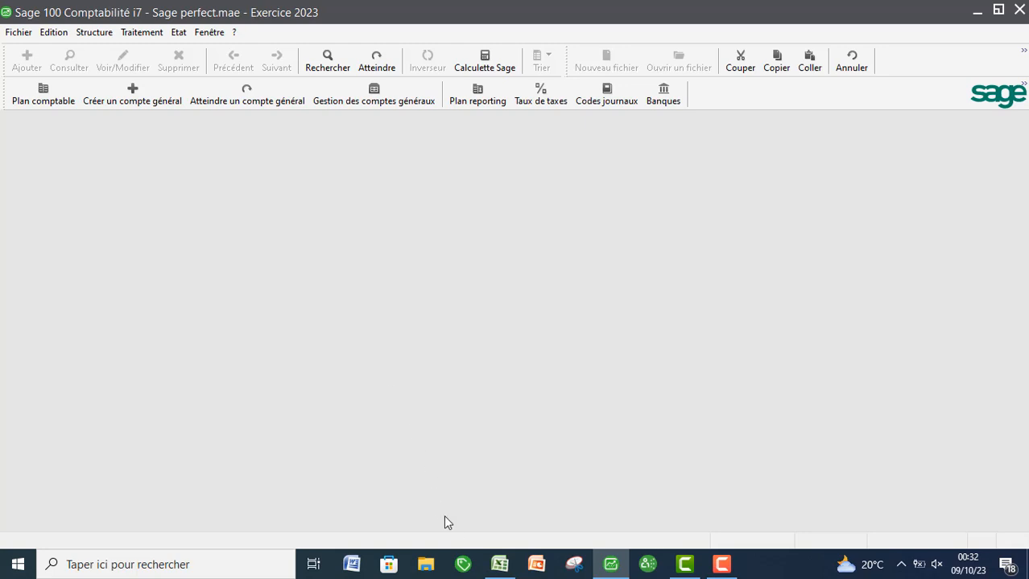
Switch to the Excel chart of accounts and copy the account rows C6:F11 without the headers.
left_click(499, 564)
left_click(325, 456)
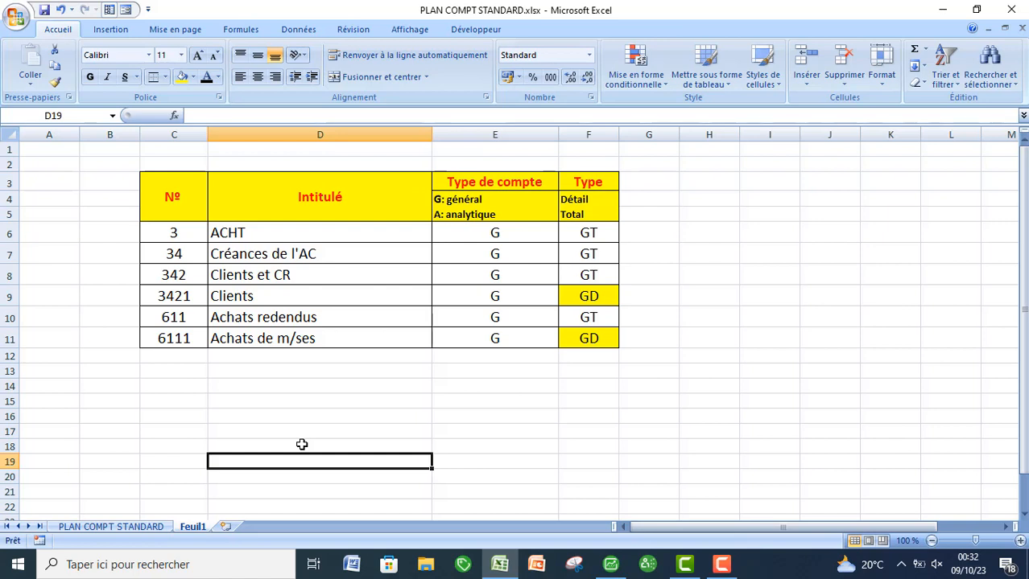
left_click(176, 234)
left_click_drag(176, 234, 568, 325)
key("ctrl+c")
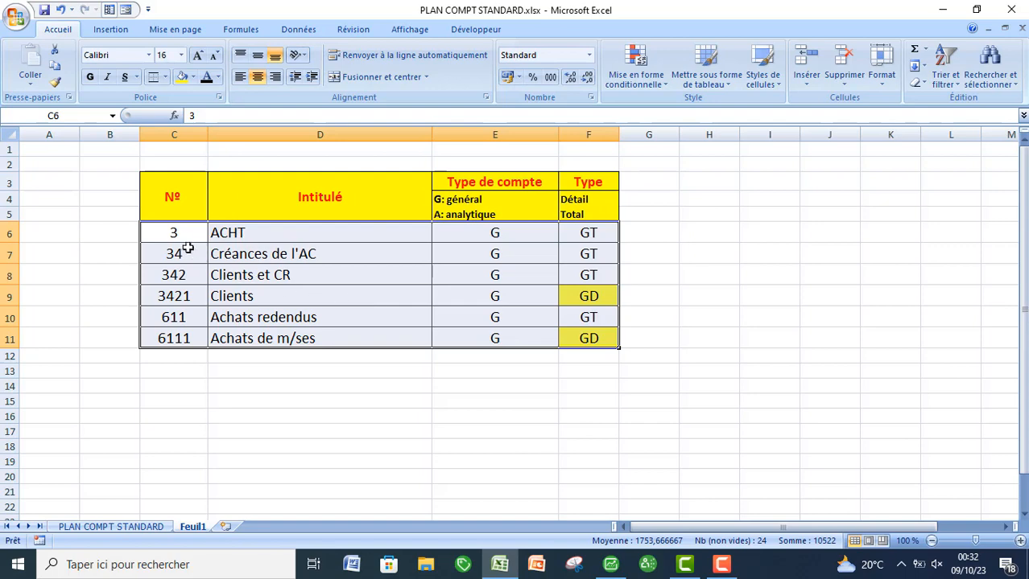
right_click(401, 257)
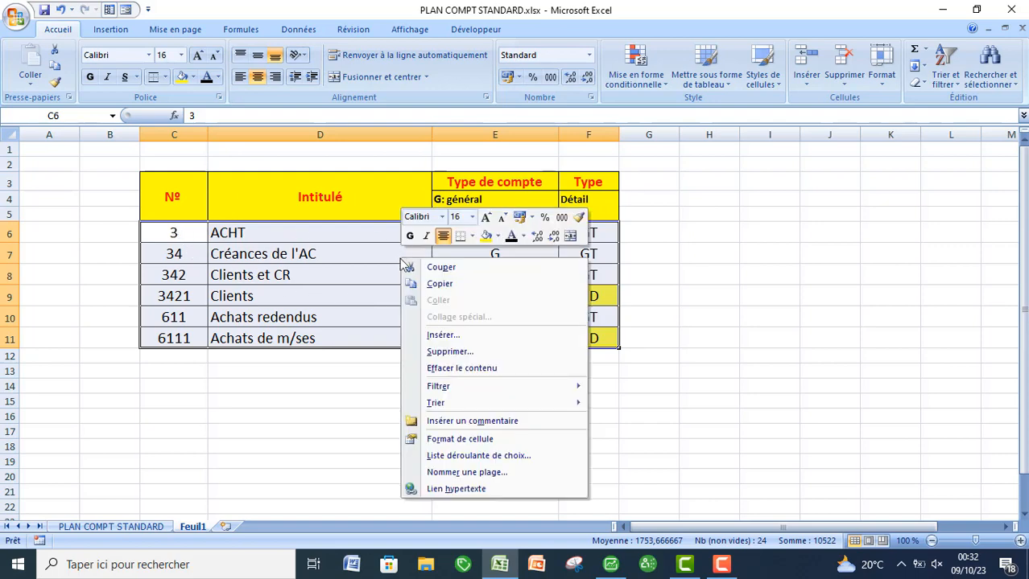
left_click(439, 287)
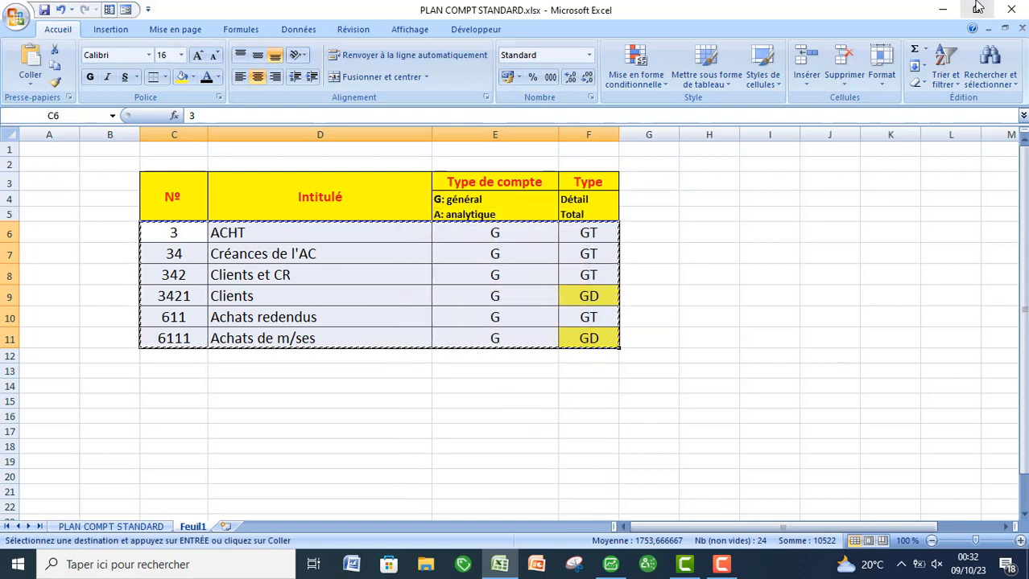
Go to the Windows desktop, create a text document named Plan comptable.txt there and open it in Bloc-notes.
left_click(945, 11)
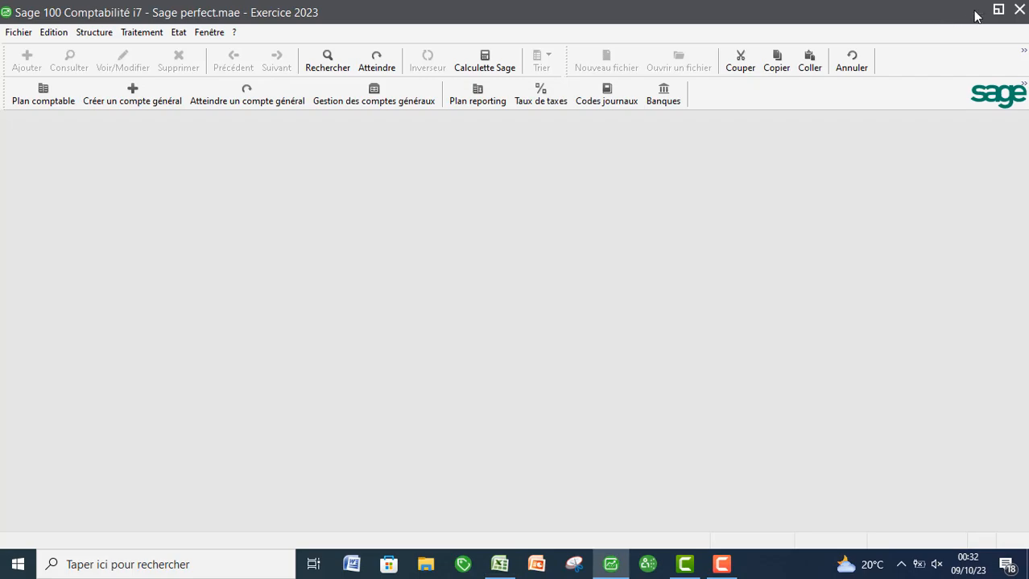
left_click(976, 11)
right_click(556, 274)
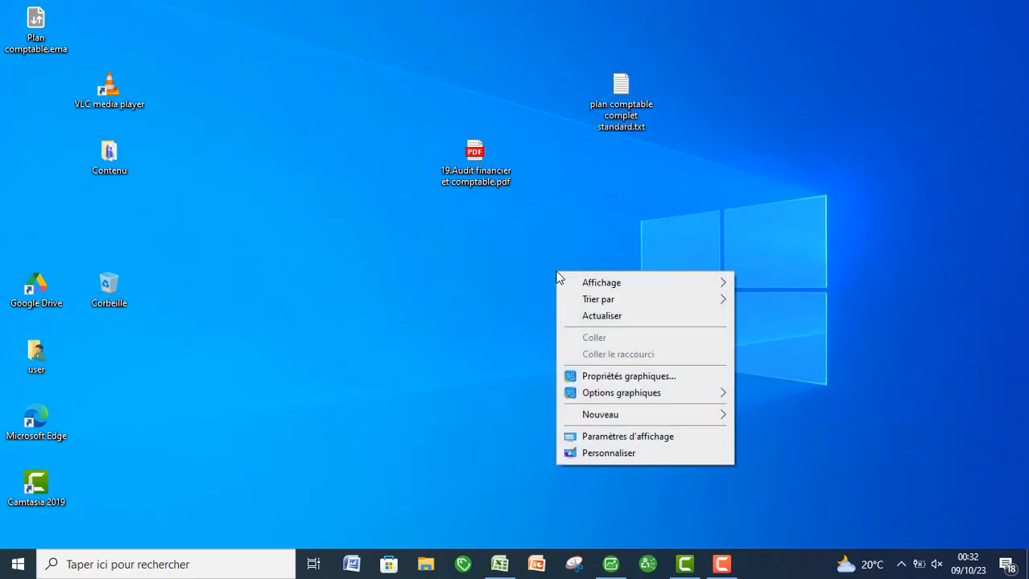
mouse_move(587, 418)
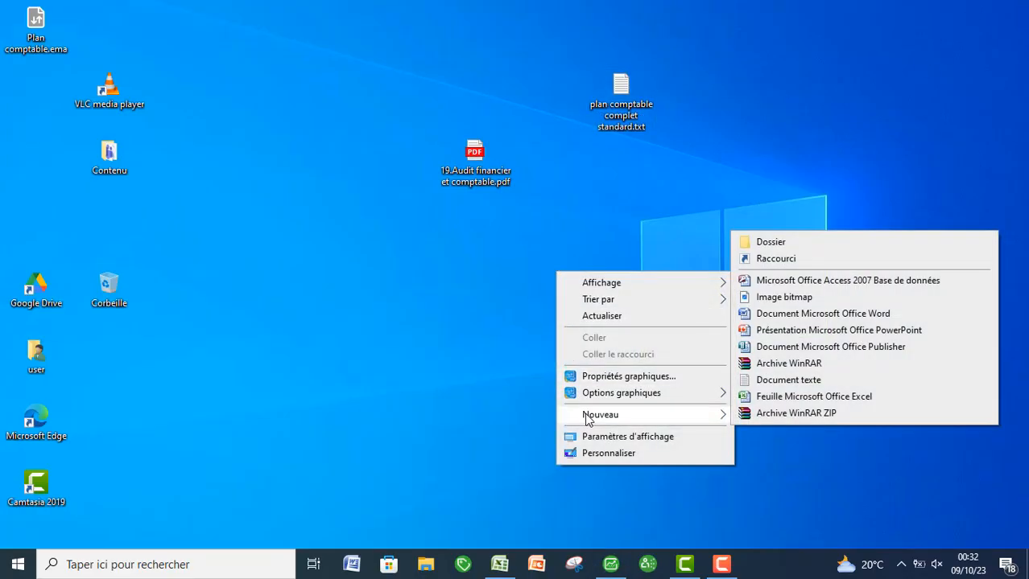
left_click(787, 382)
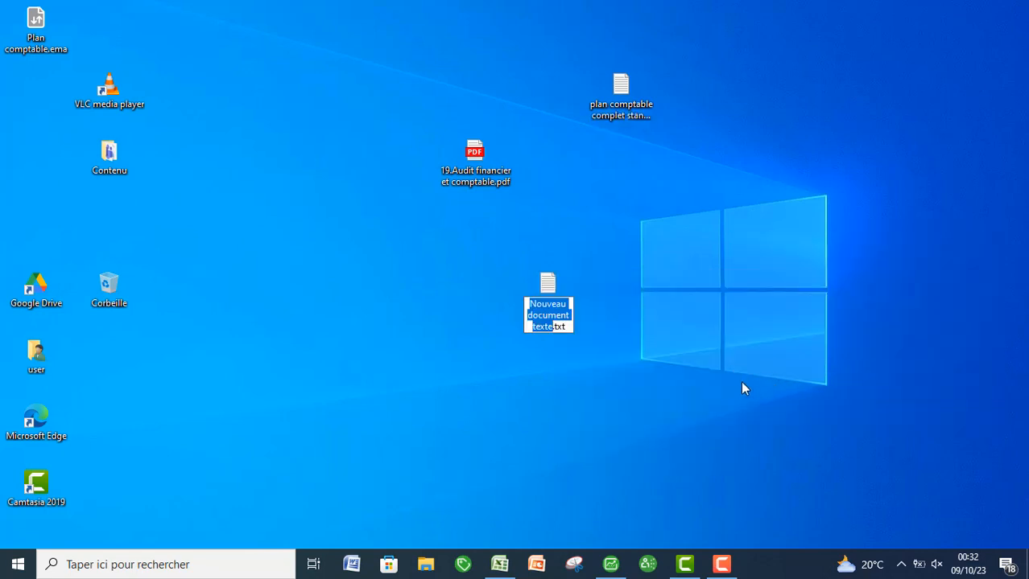
type("Plan c")
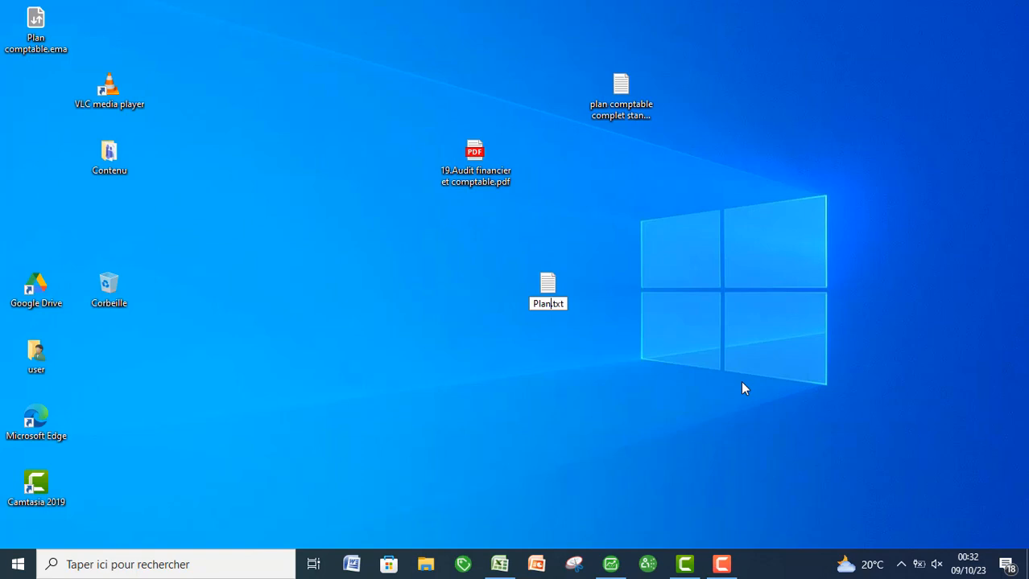
type("omptable")
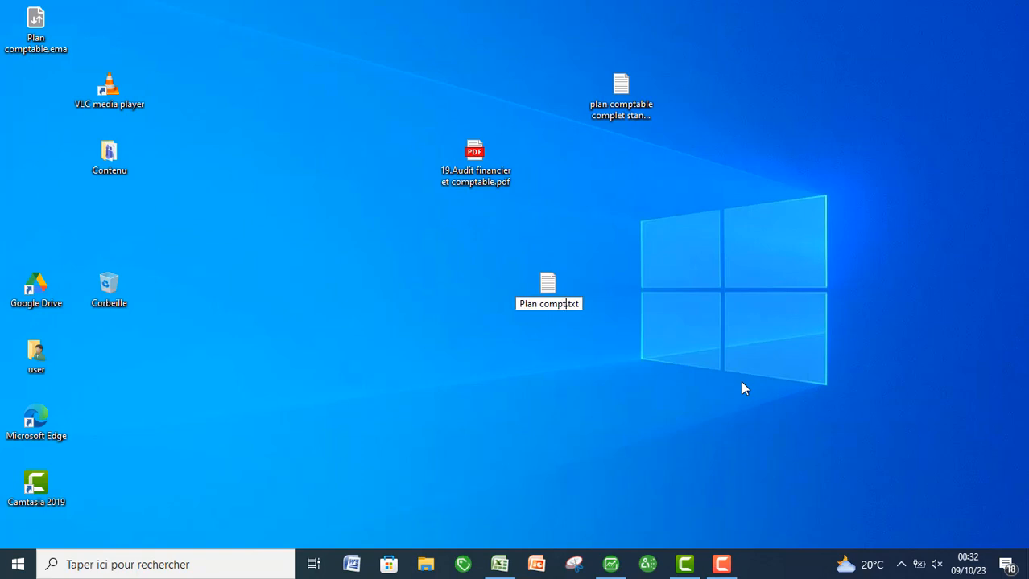
left_click(544, 301)
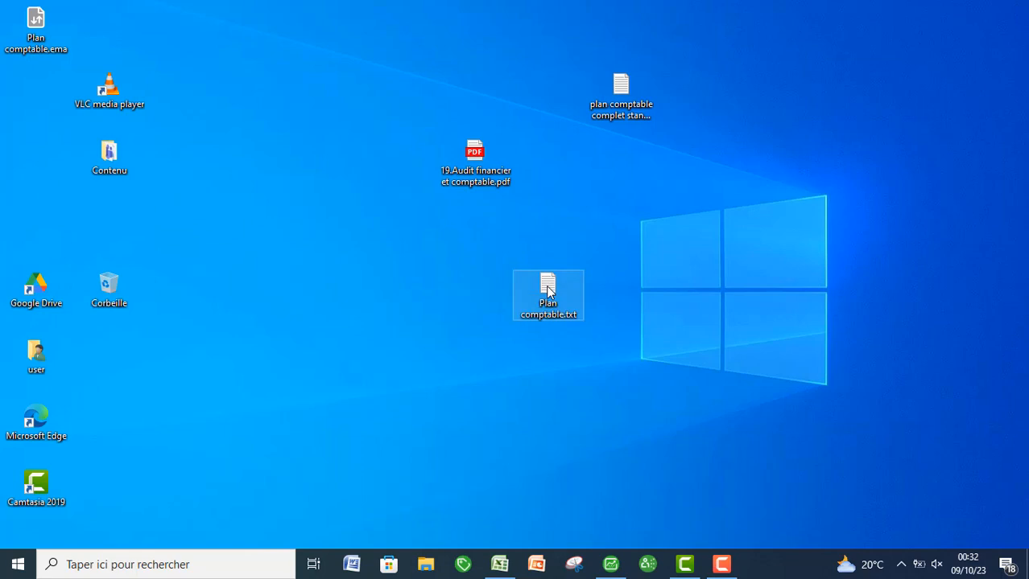
double_click(548, 293)
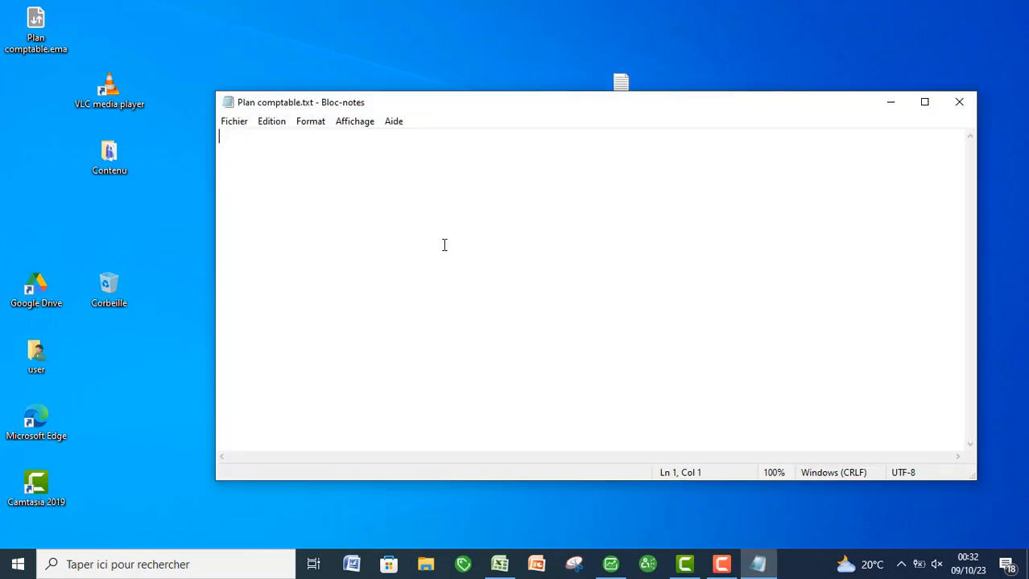
Paste the copied account rows into the text document, save it over Plan comptable.txt on the Bureau and close it.
key("ctrl+v")
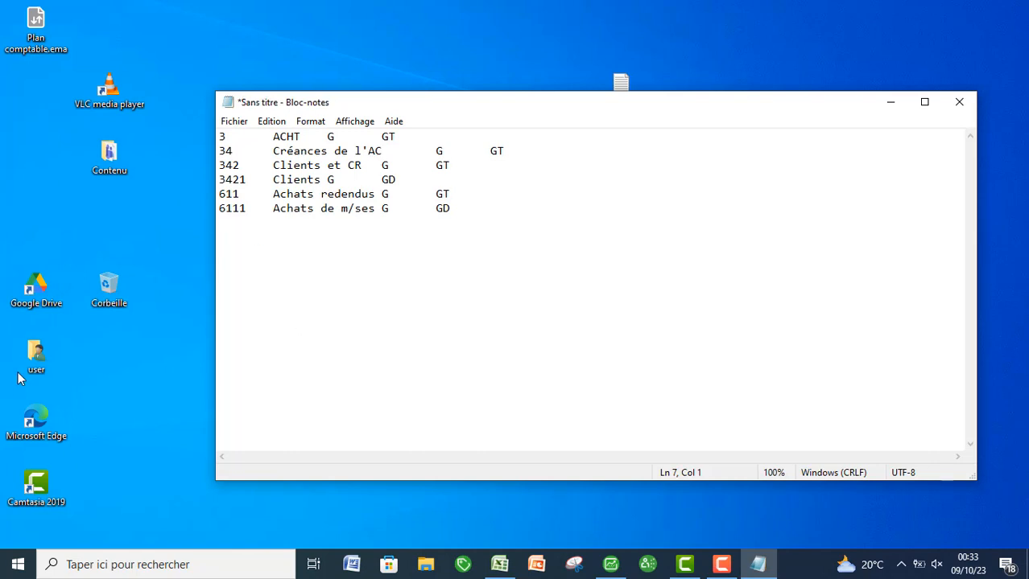
left_click(234, 120)
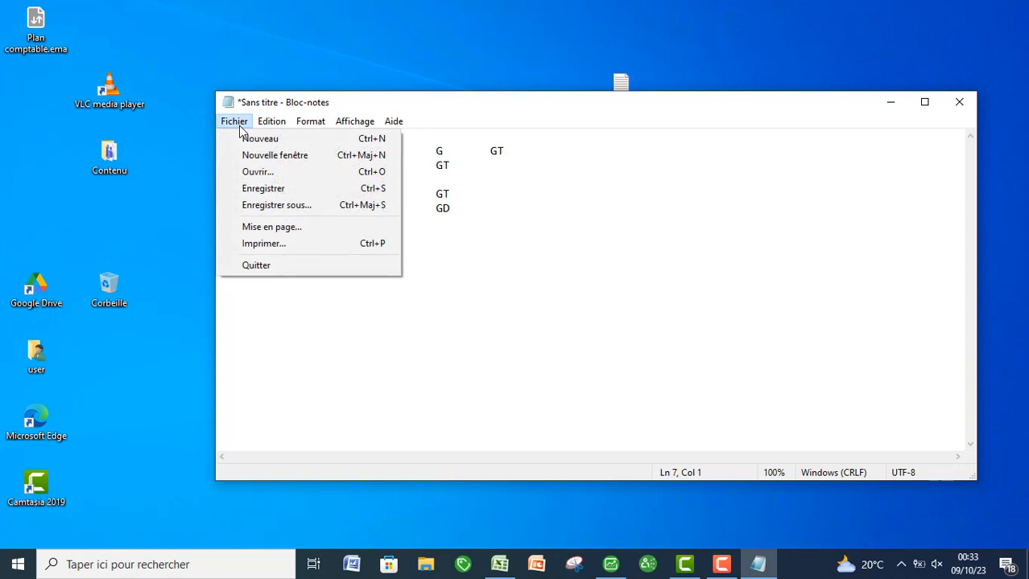
left_click(260, 207)
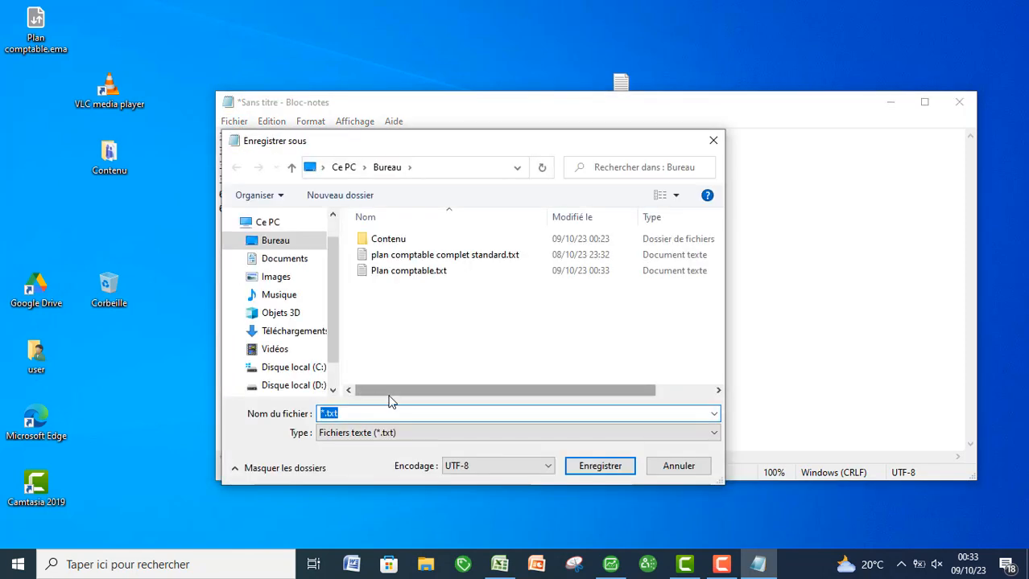
type("plan")
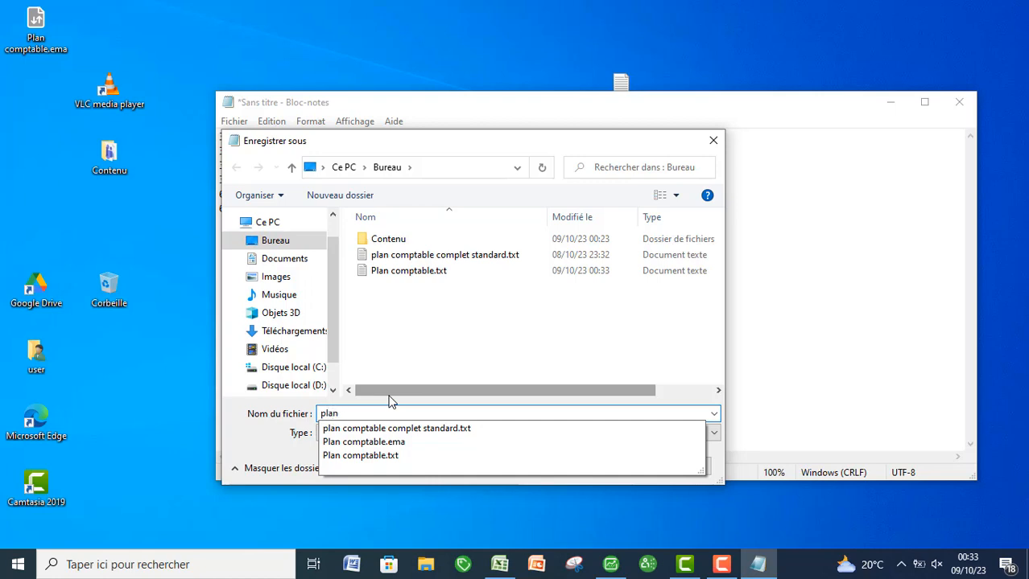
left_click(336, 456)
left_click(585, 468)
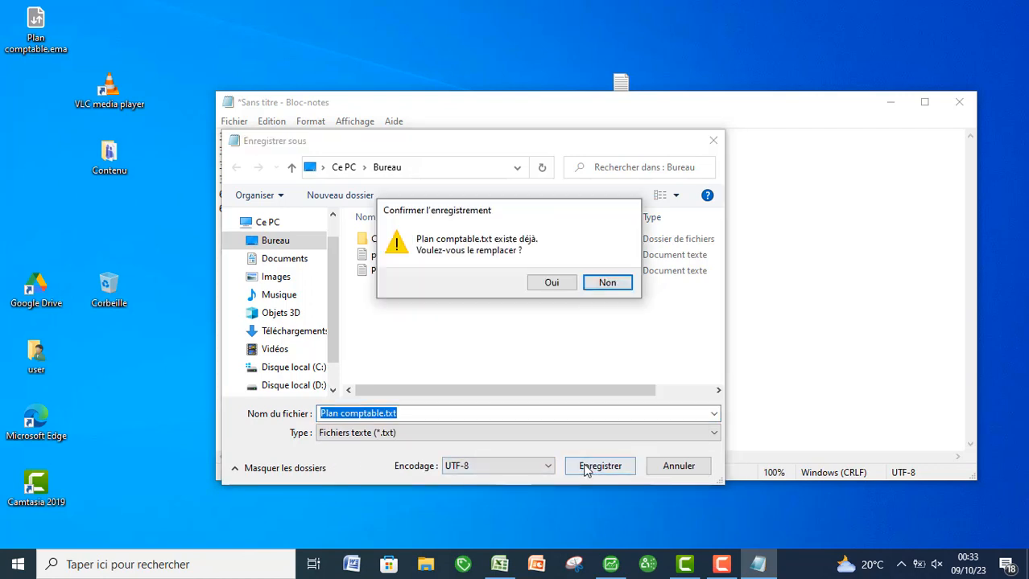
left_click(552, 283)
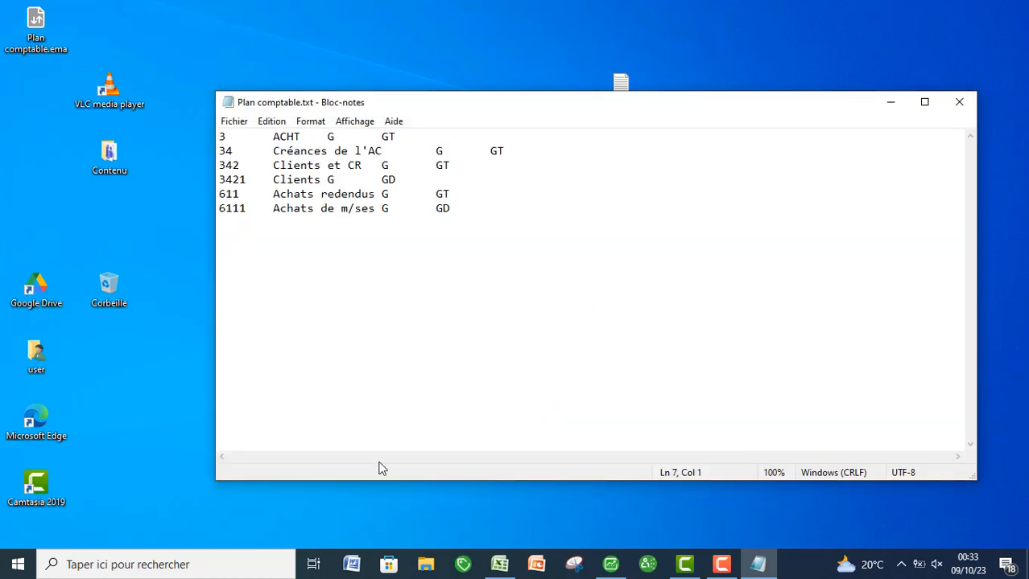
left_click(958, 102)
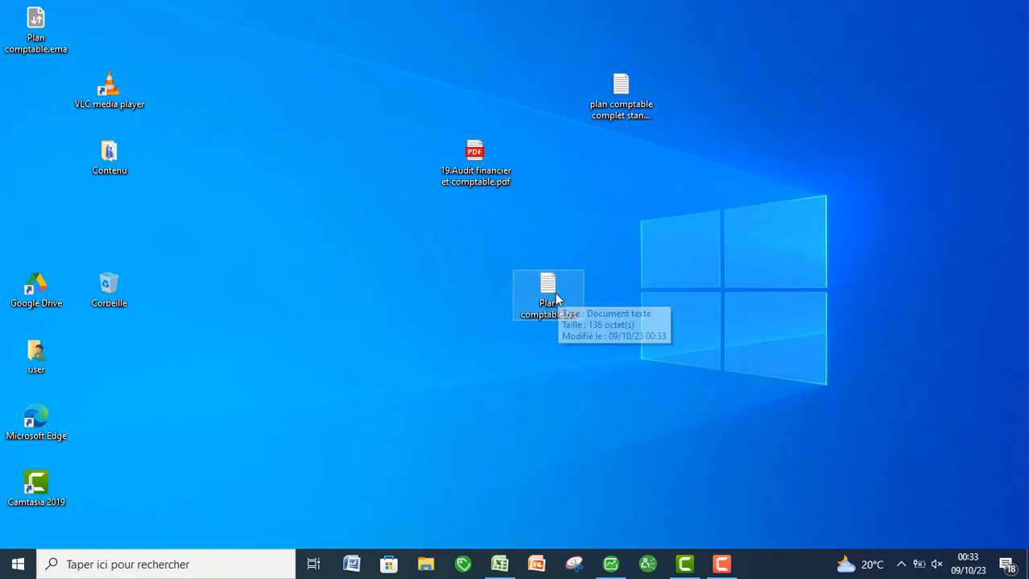
left_click_drag(556, 298, 588, 330)
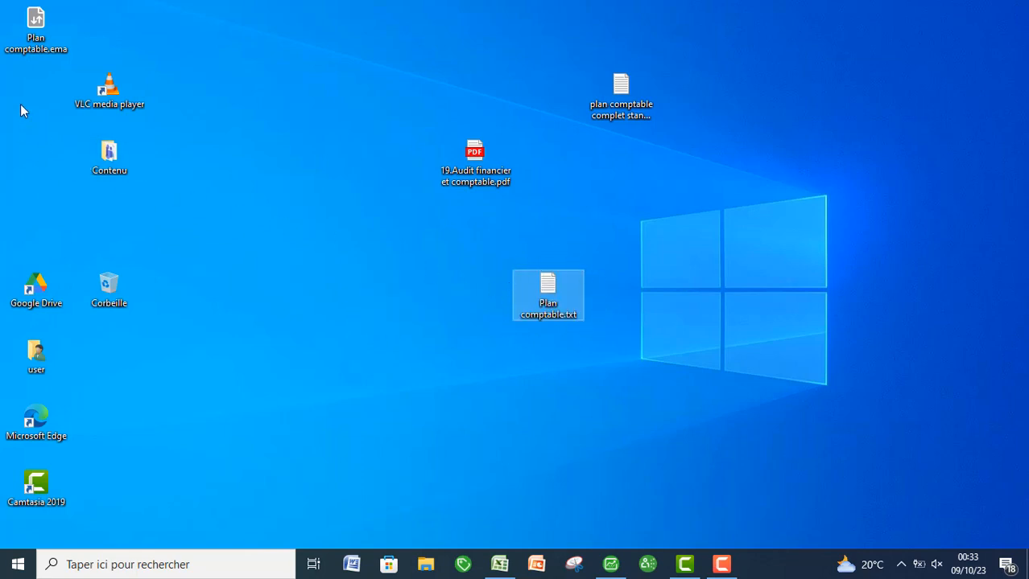
left_click_drag(35, 28, 478, 300)
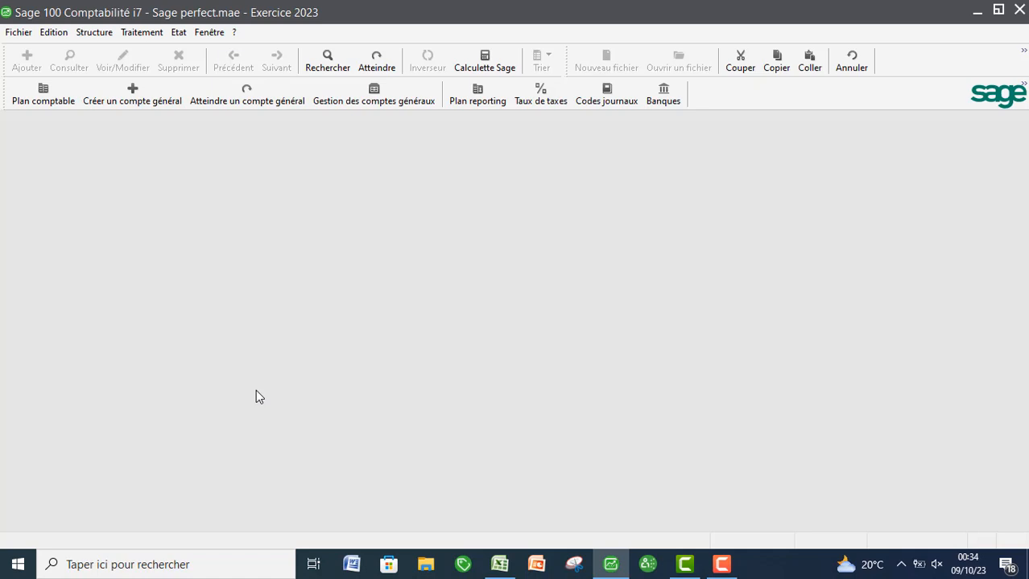
In Sage 100 Comptabilité, import Plan comptable.txt using the custom format Plan comptable.ema.
left_click(20, 35)
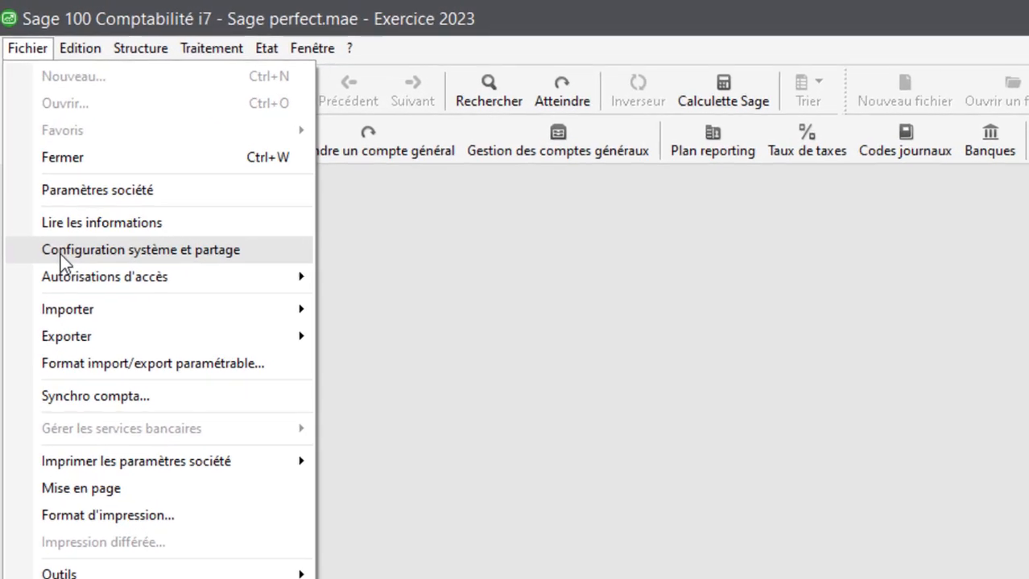
mouse_move(71, 312)
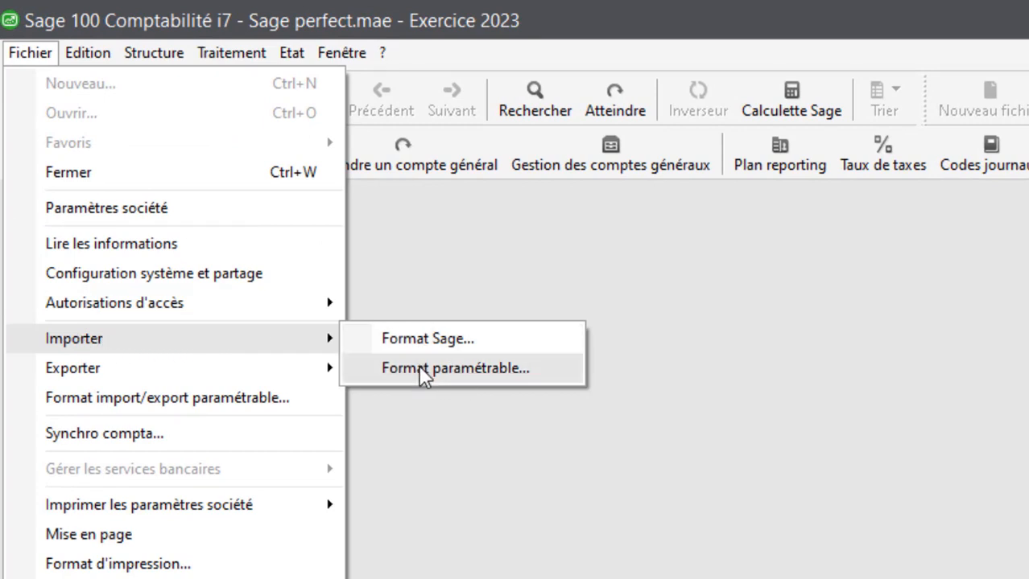
left_click(456, 370)
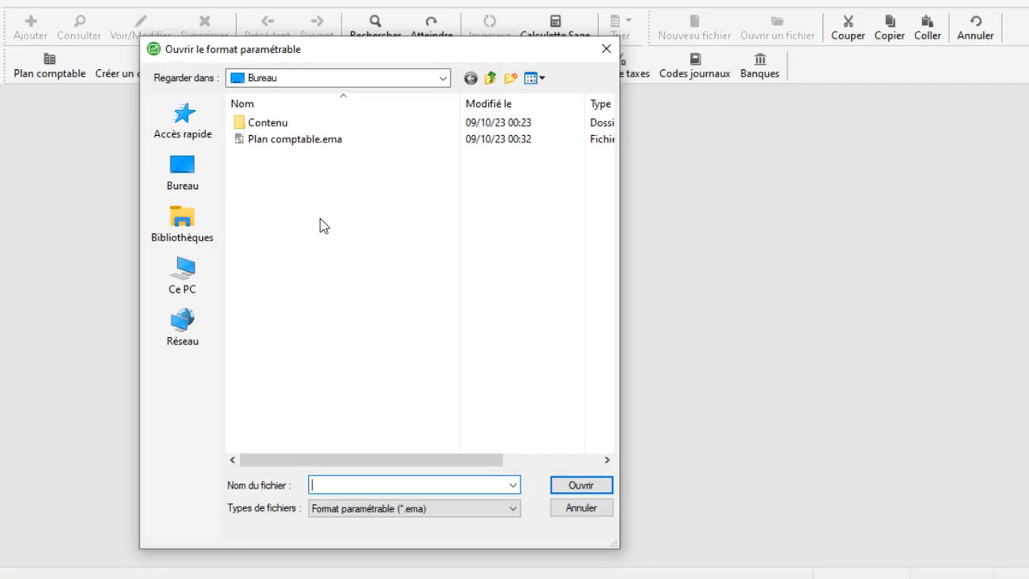
left_click(285, 138)
double_click(276, 143)
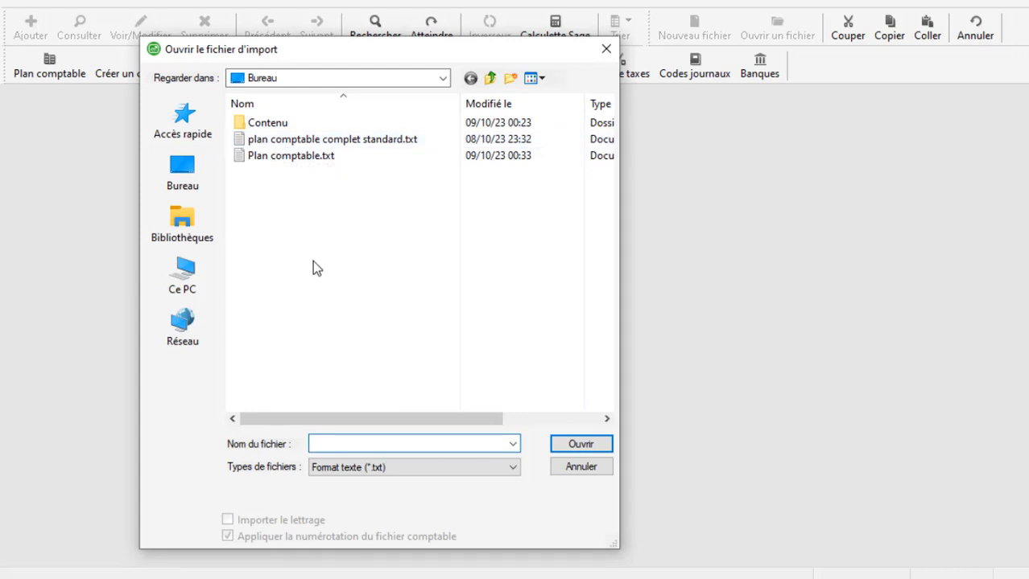
left_click(287, 158)
double_click(286, 158)
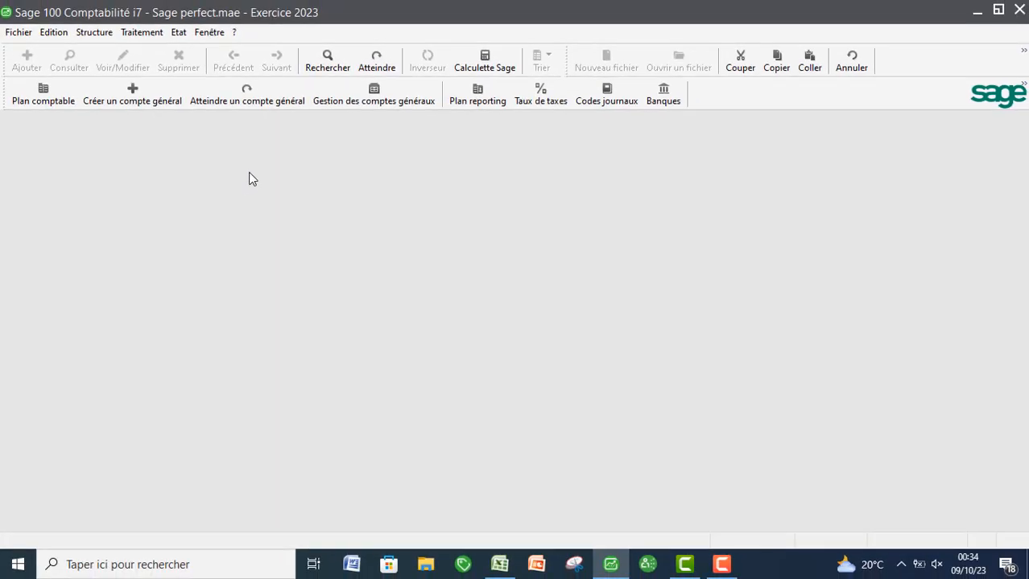
Open the Plan comptable list and compare the imported accounts with the source rows in Excel.
left_click(95, 34)
left_click(100, 52)
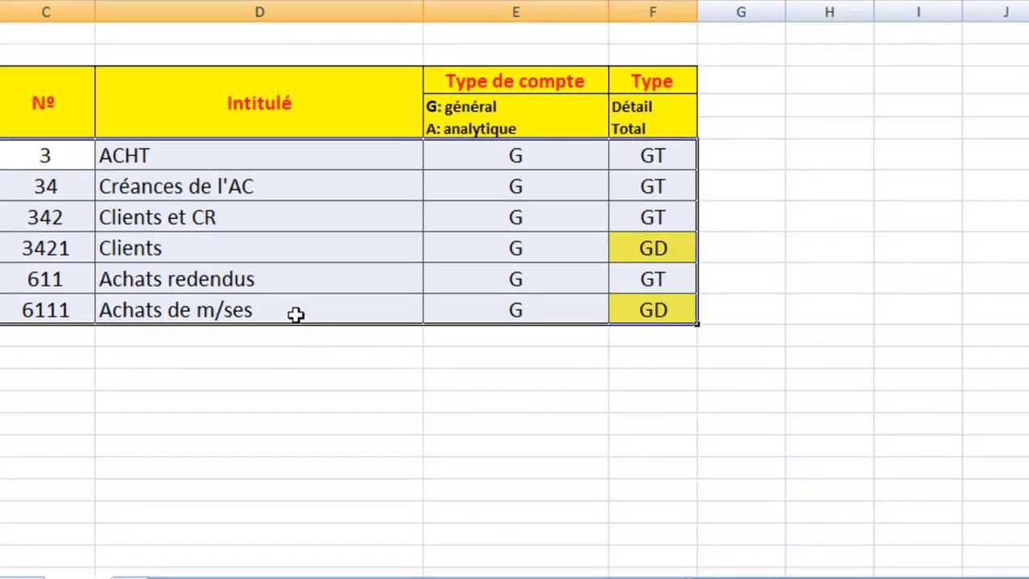
left_click(188, 161)
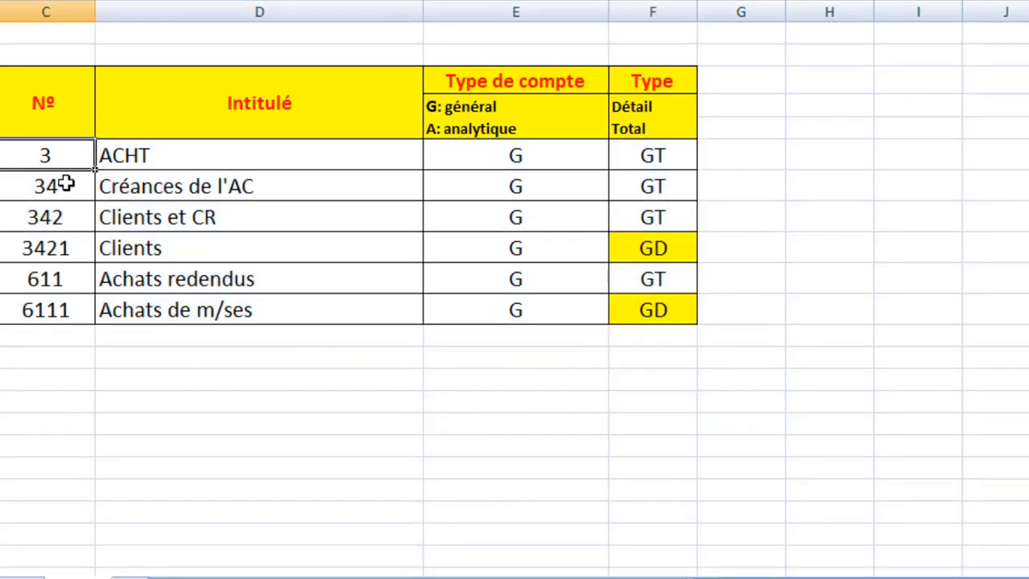
left_click(68, 184)
left_click(55, 213)
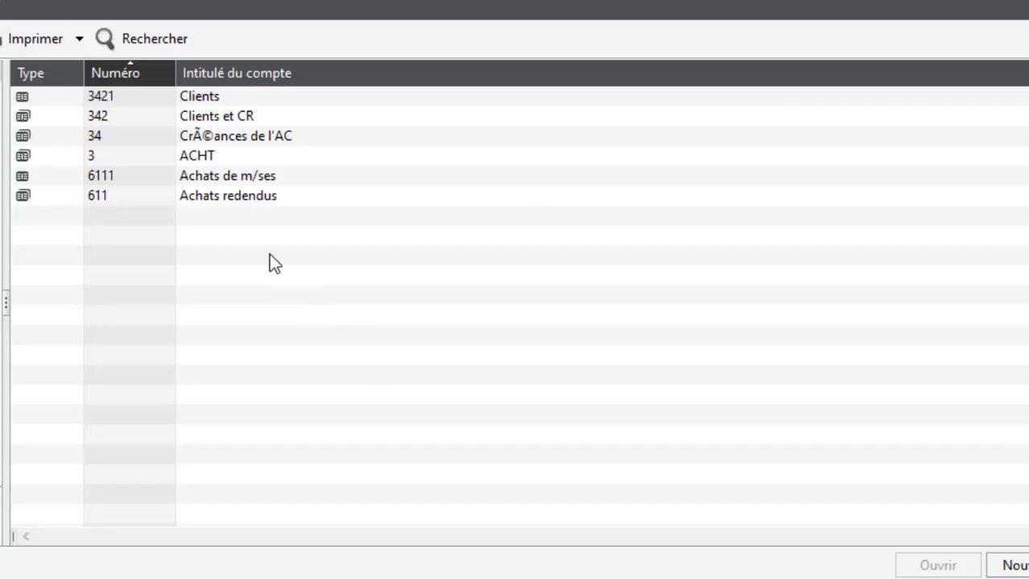
Examine the type and title of imported accounts 3421, 342 and 34 in their account records.
double_click(185, 96)
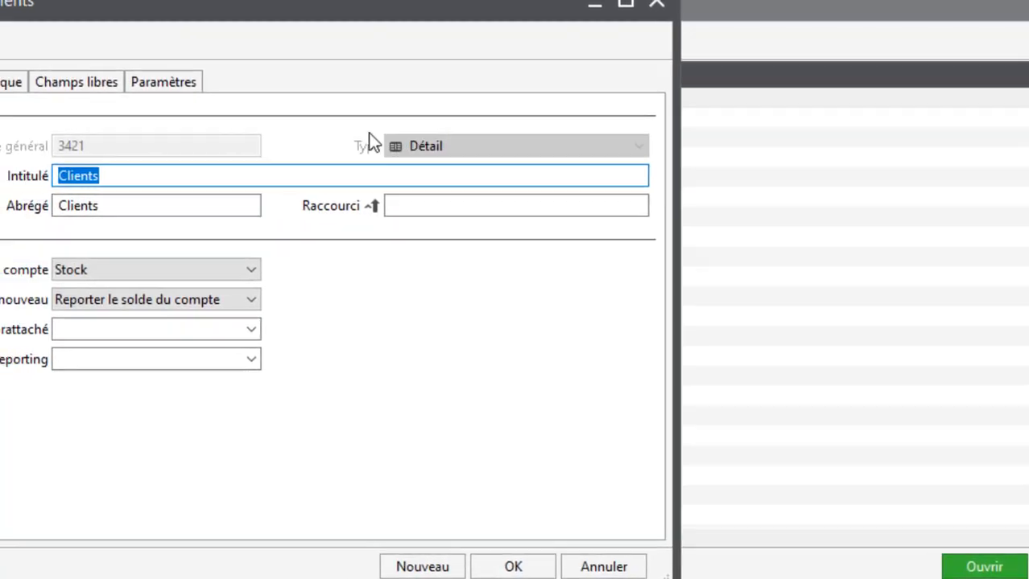
left_click(657, 3)
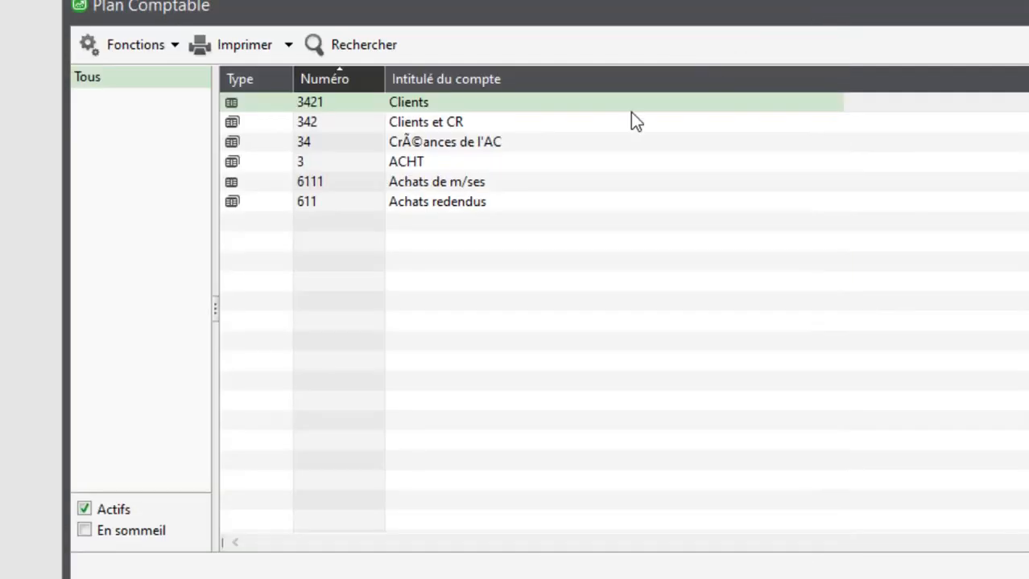
left_click(331, 122)
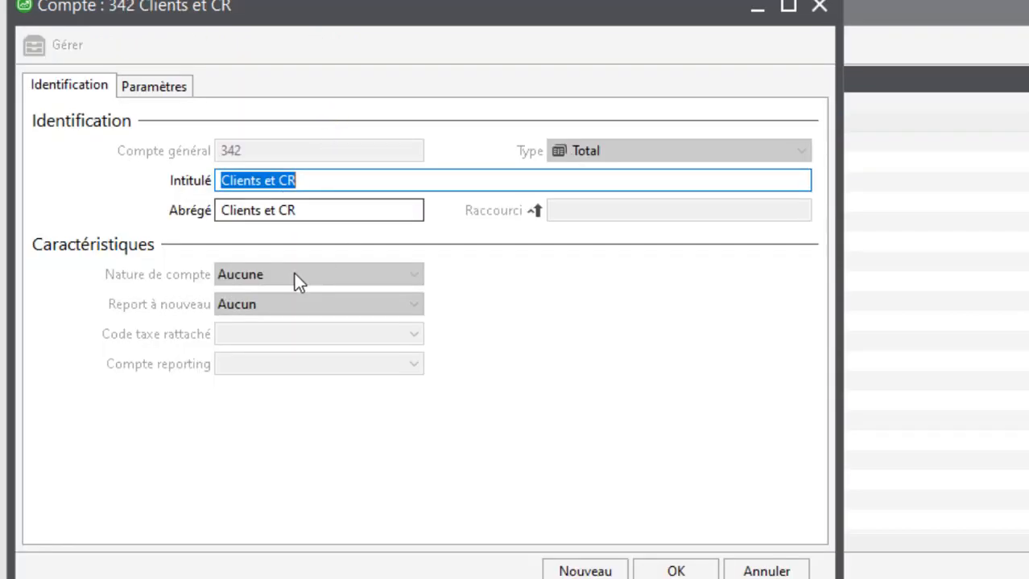
left_click(350, 210)
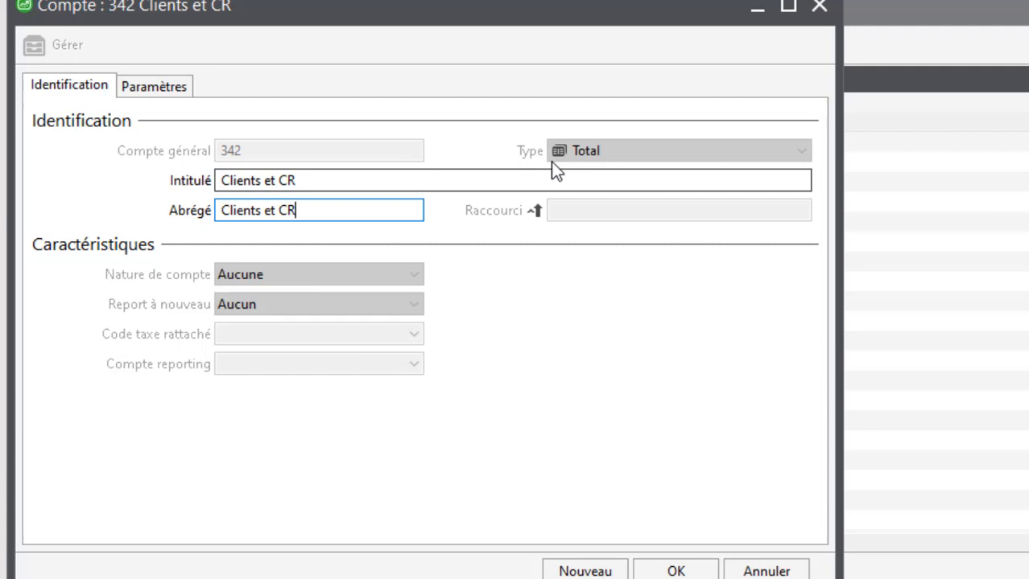
left_click(819, 7)
double_click(328, 142)
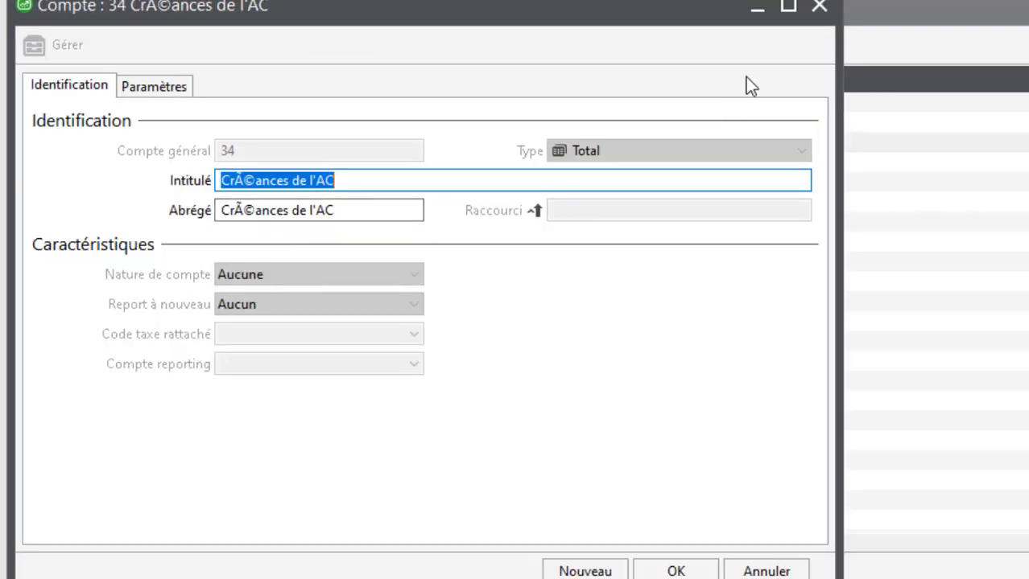
left_click(822, 5)
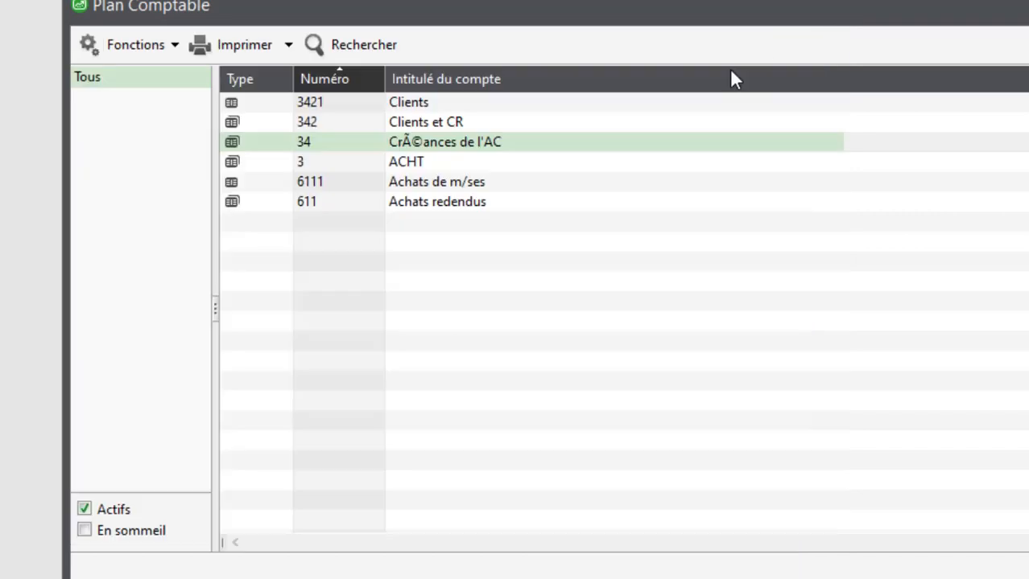
Check the account records of 3 ACHT, 6111 Achats de m/ses and 611 Achats redendus.
left_click(367, 167)
double_click(367, 166)
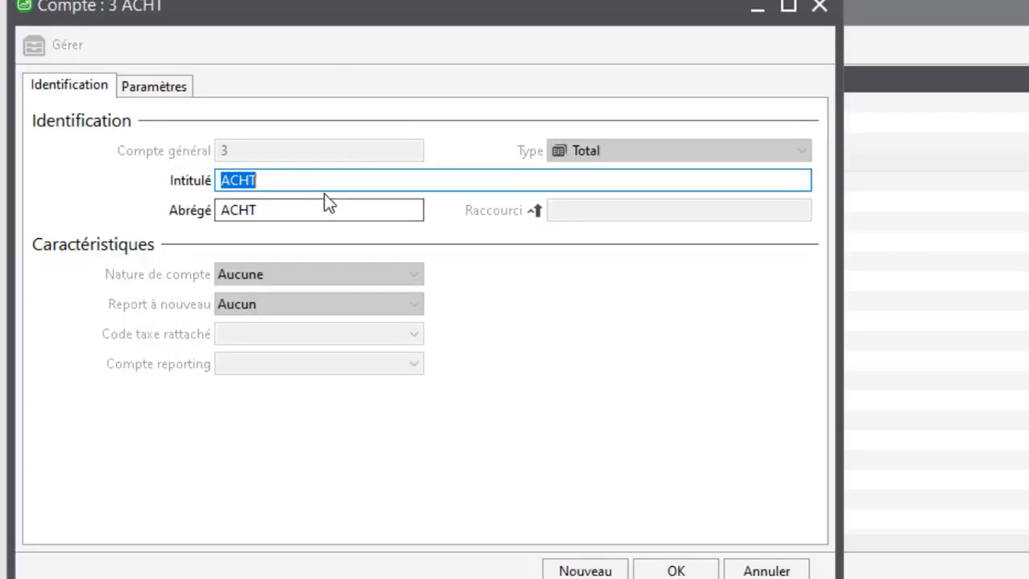
left_click(820, 7)
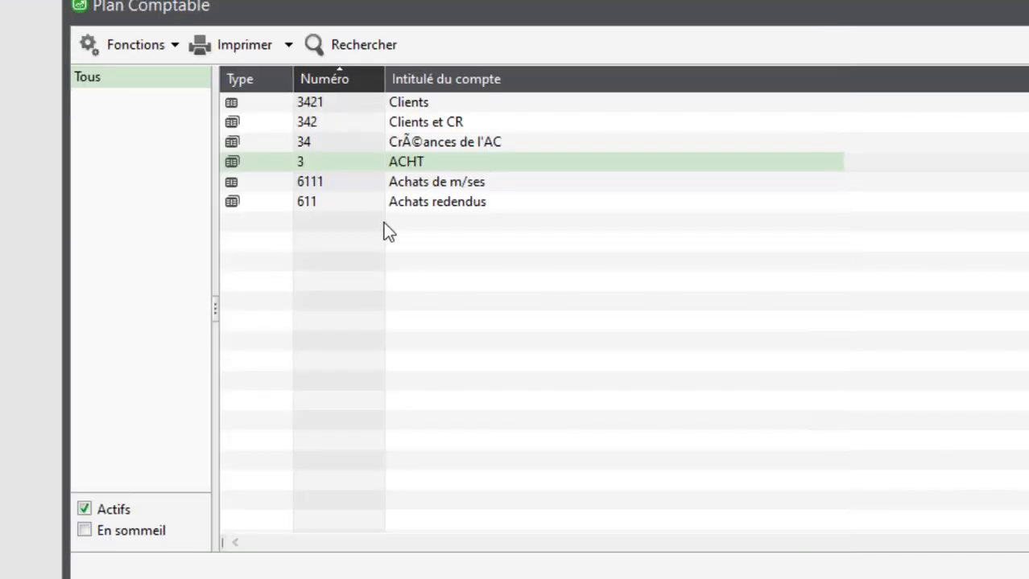
double_click(344, 180)
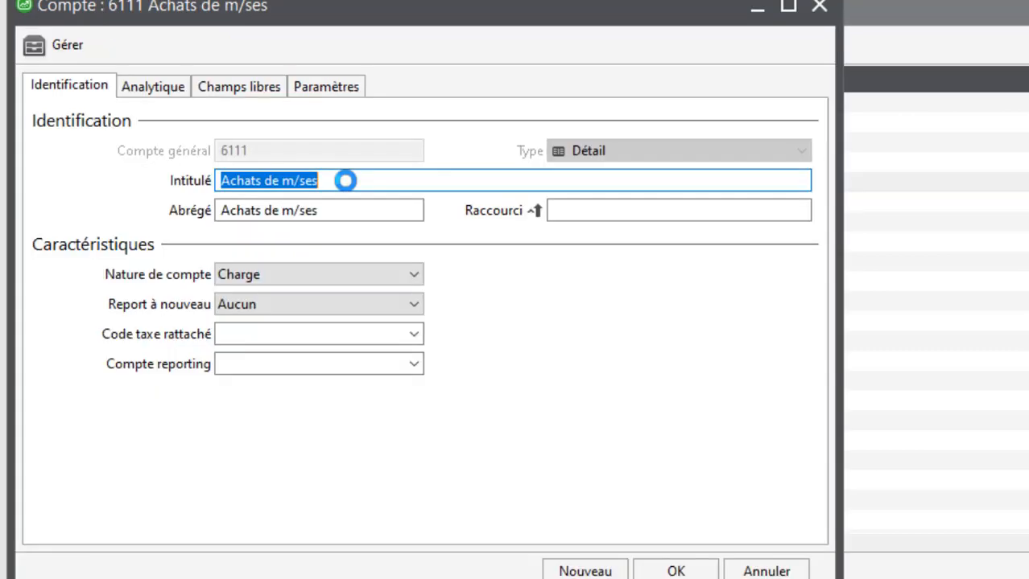
left_click(819, 6)
double_click(368, 202)
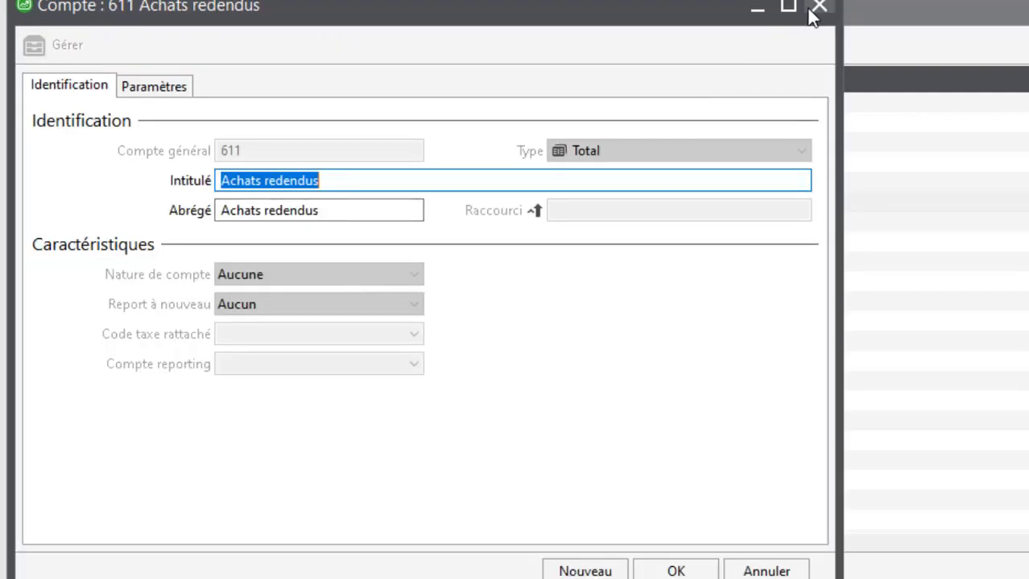
left_click(817, 7)
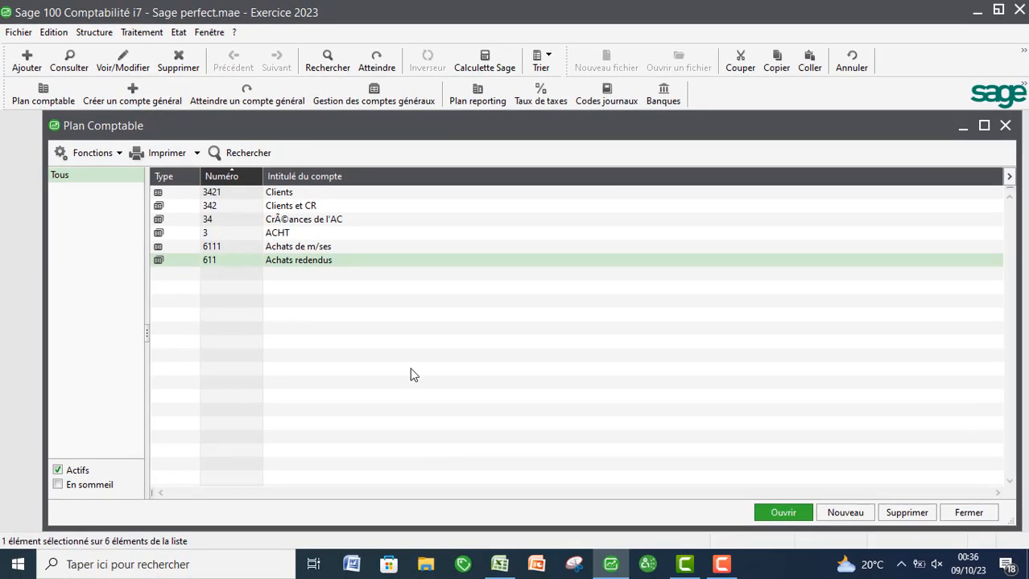
Delete all the imported accounts from the Plan Comptable and close the list.
key("ctrl+a")
key("Delete")
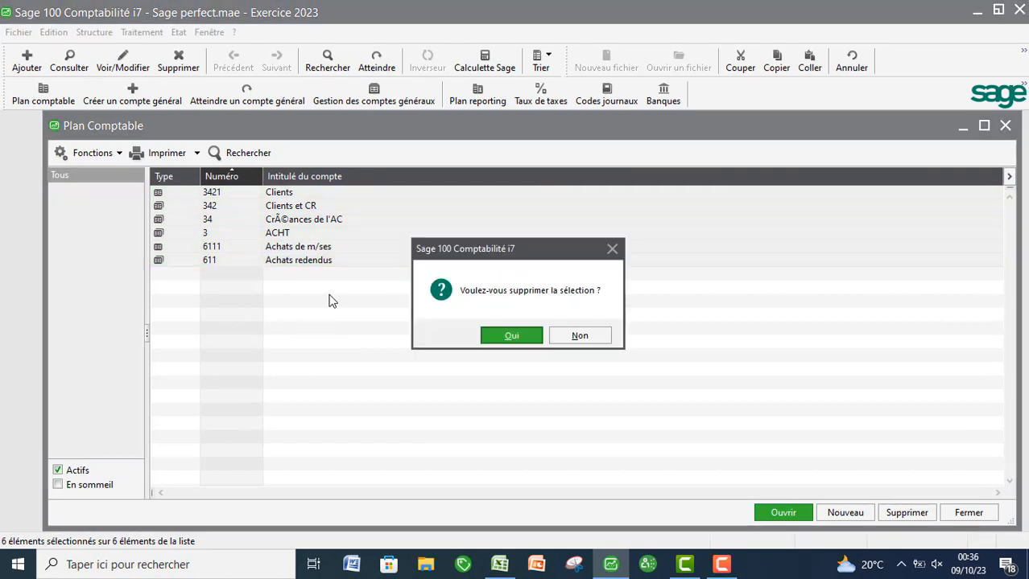
left_click(503, 338)
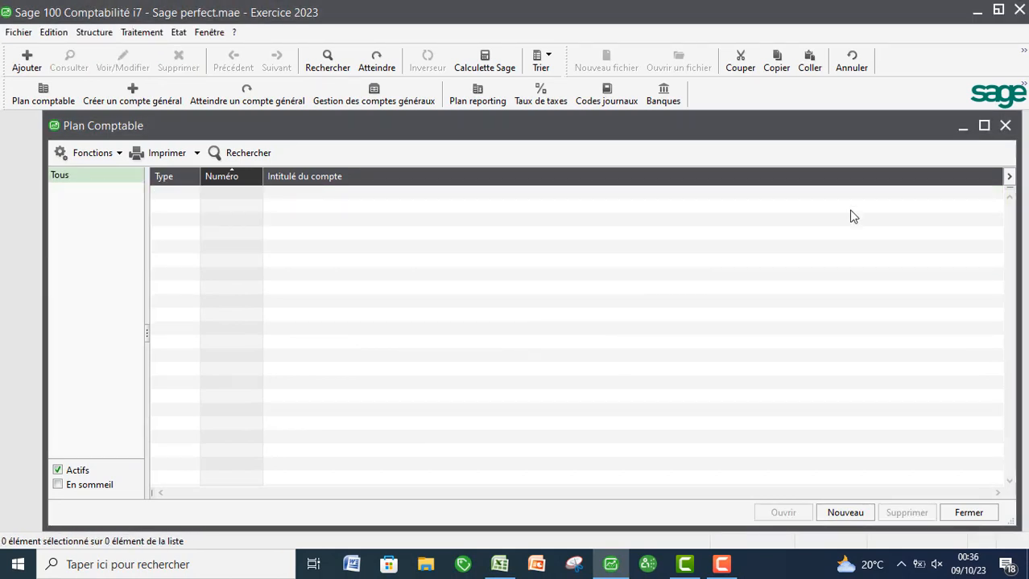
left_click(1005, 126)
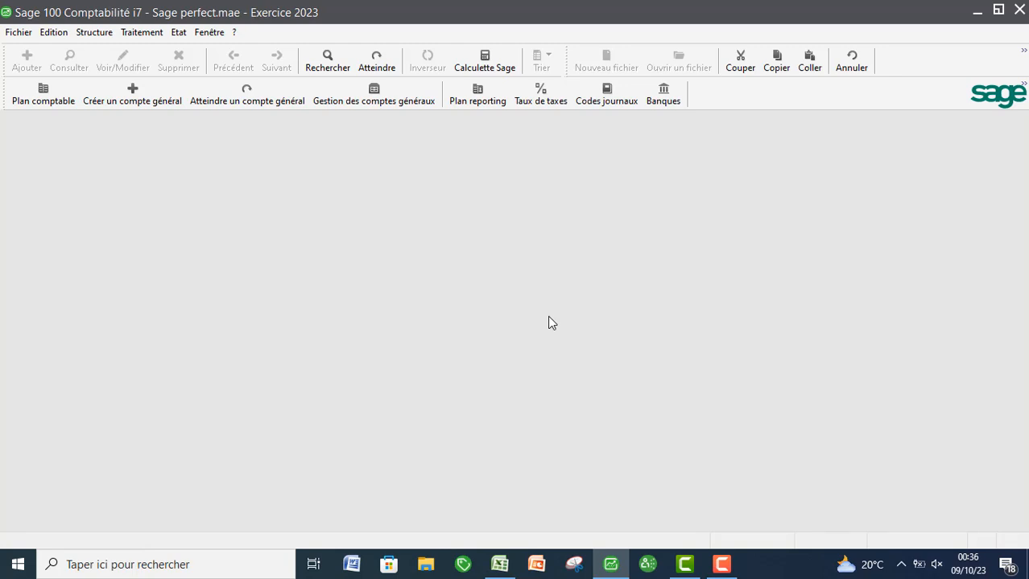
Switch to Excel and examine the full chart of accounts on the PLAN COMPT STANDARD sheet against the Feuil1 sample.
left_click(975, 15)
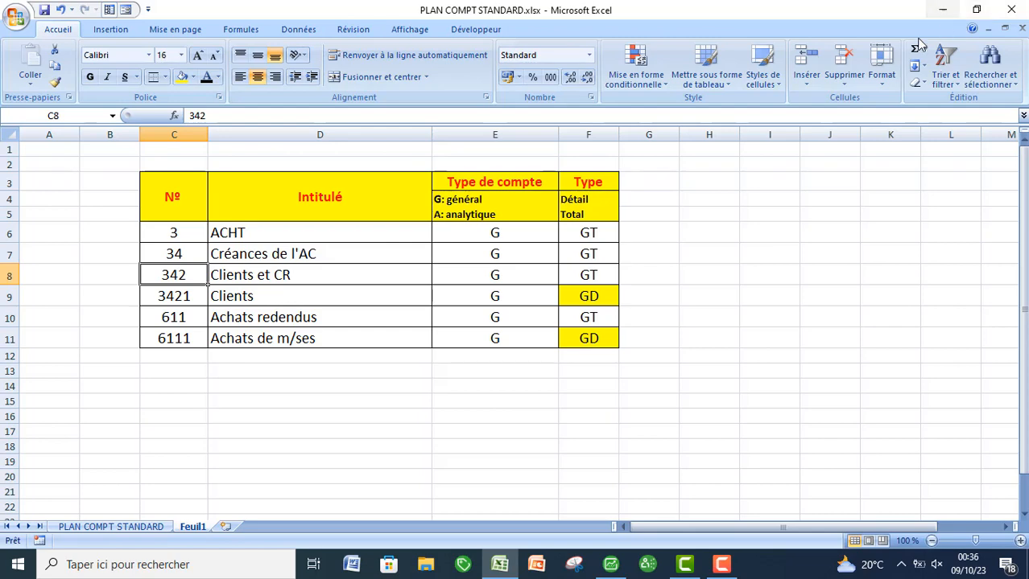
left_click(110, 531)
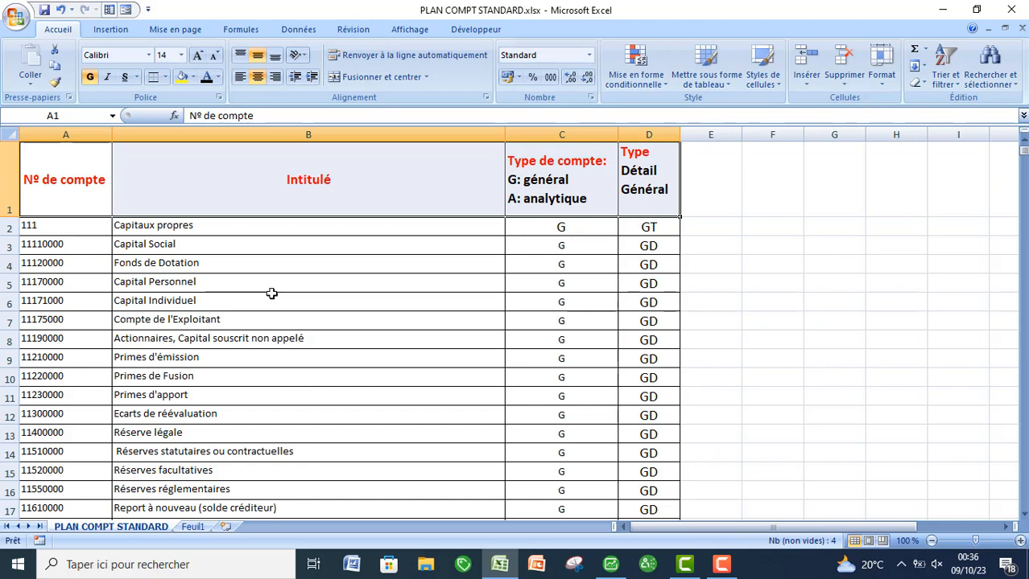
key("ctrl+Page_Down")
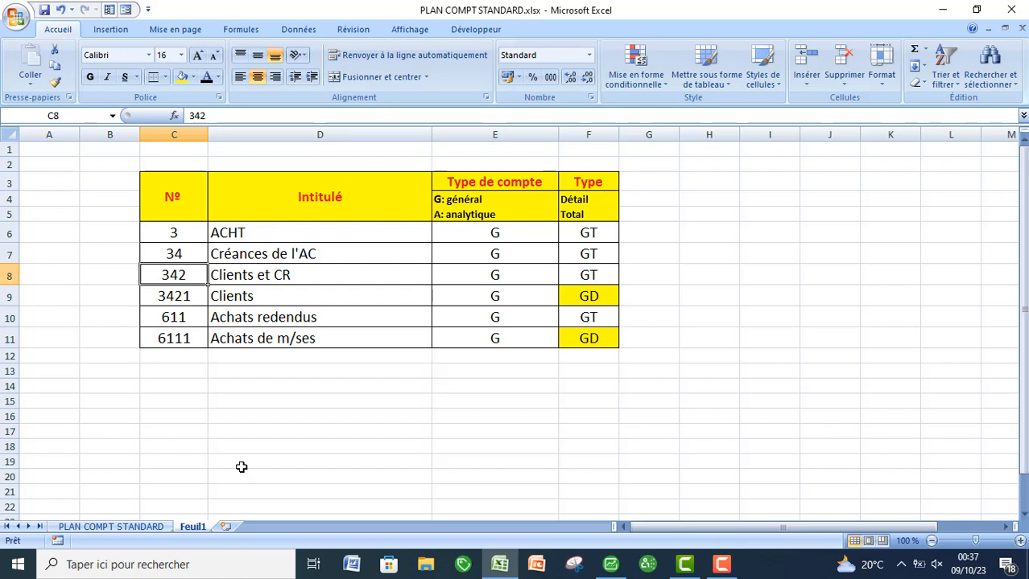
left_click(107, 527)
left_click(263, 354)
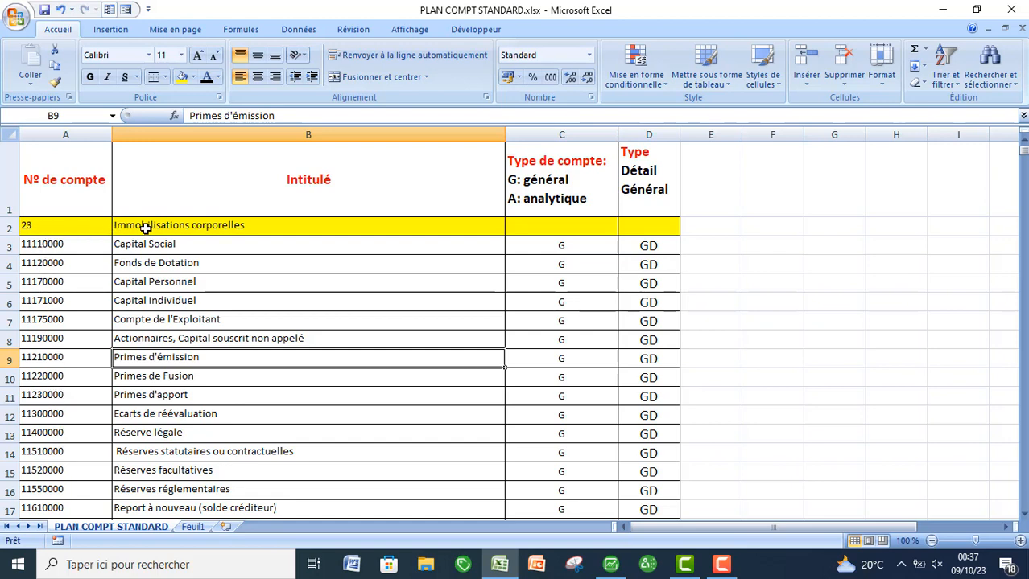
Enter account type G and type GT for account 23 Immobilisations corporelles on the PLAN COMPT STANDARD sheet.
left_click(539, 230)
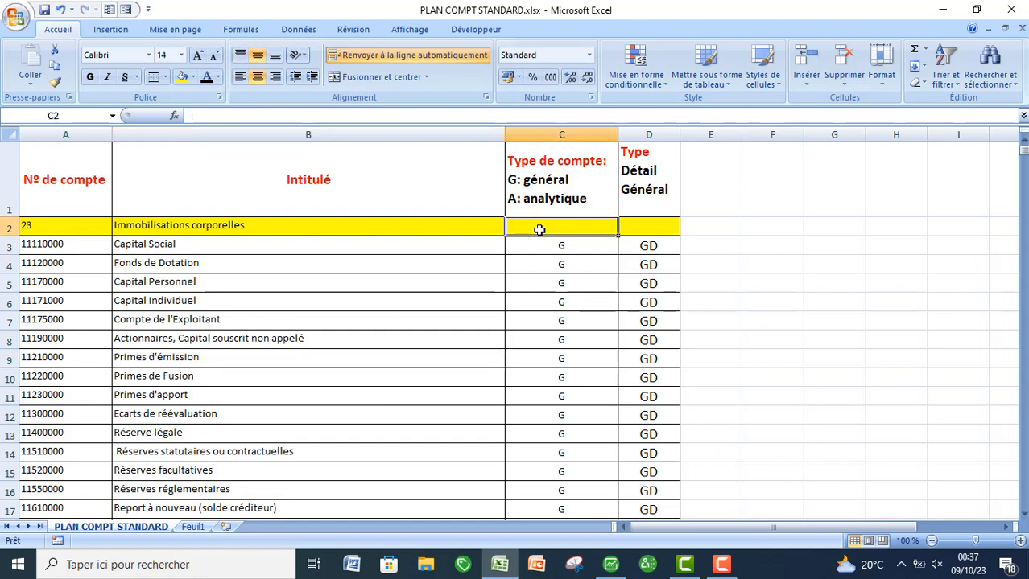
type("G")
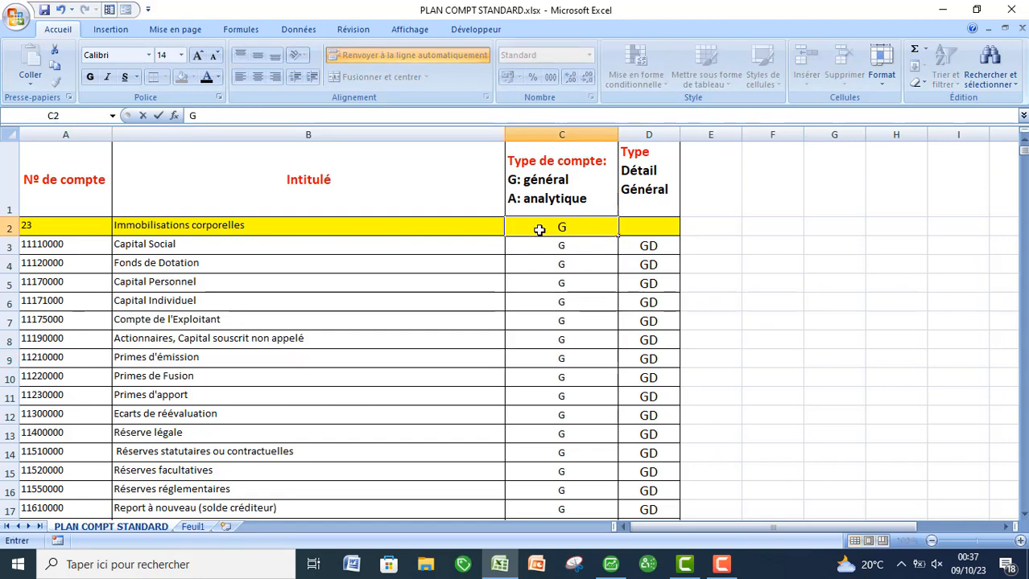
left_click(632, 230)
type("GT")
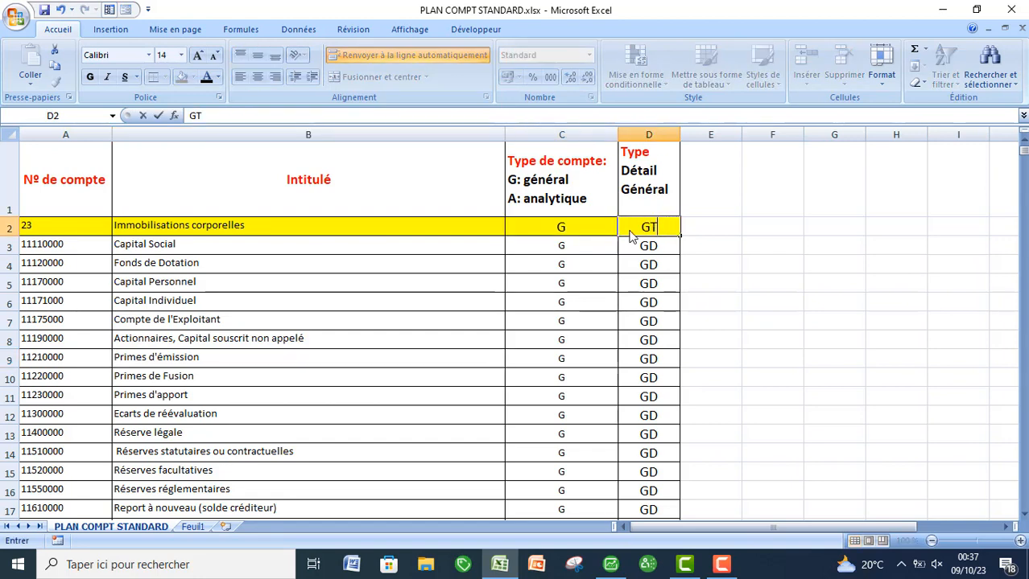
left_click(461, 318)
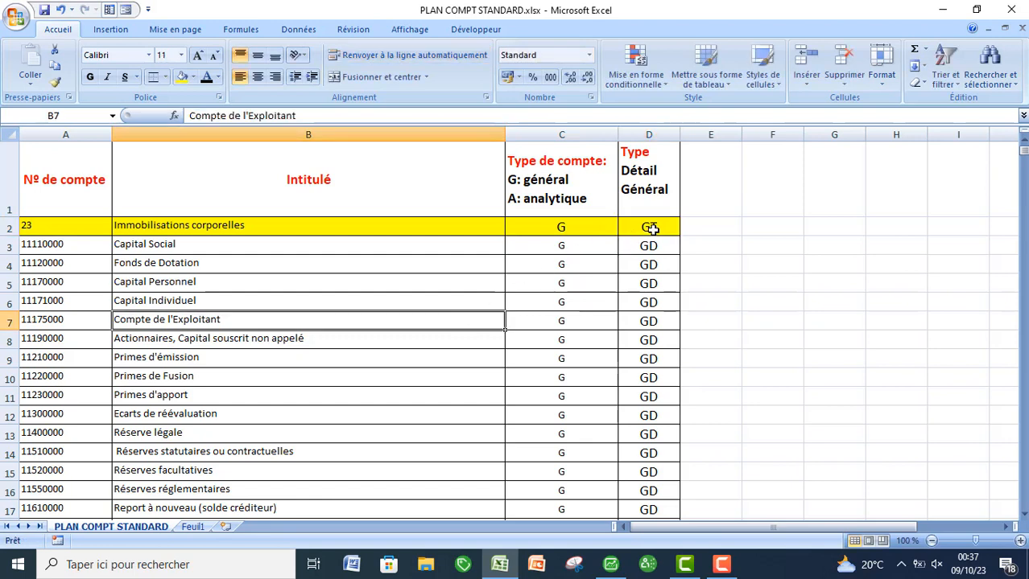
Make the whole Immobilisations corporelles row bold, from account number to type.
left_click_drag(653, 227, 90, 228)
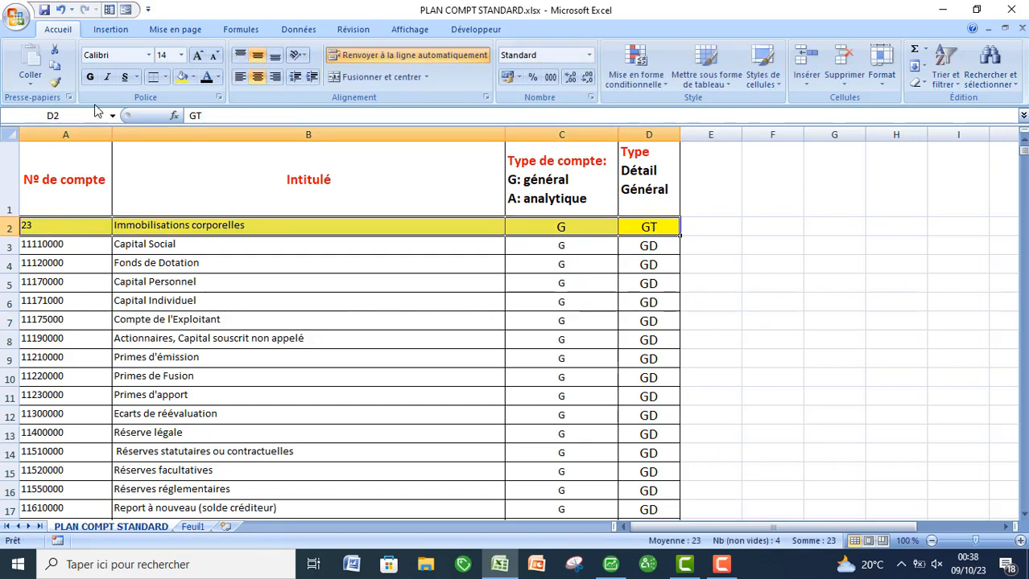
left_click(91, 77)
left_click(87, 280)
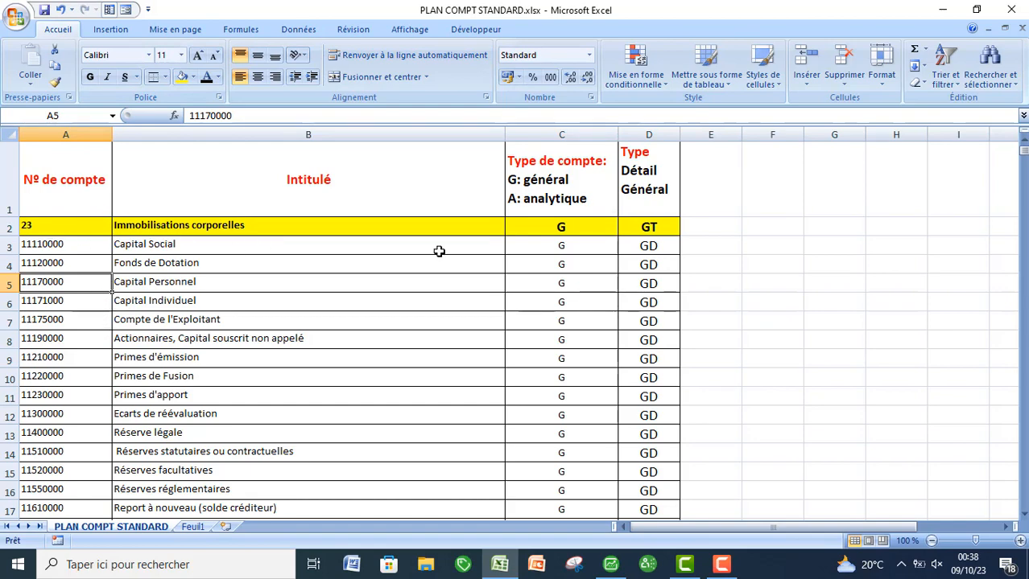
Switch to Sage 100 Comptabilité and create a new custom import/export format file on the Bureau named Plan comptable standard.
scroll(223, 345, "down", 4)
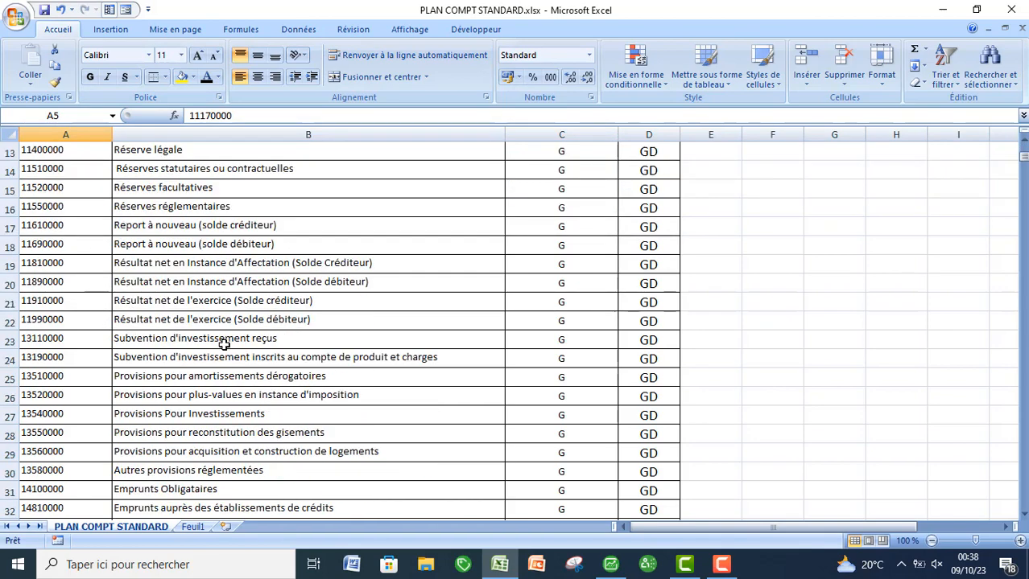
scroll(223, 345, "up", 2)
scroll(223, 344, "up", 1)
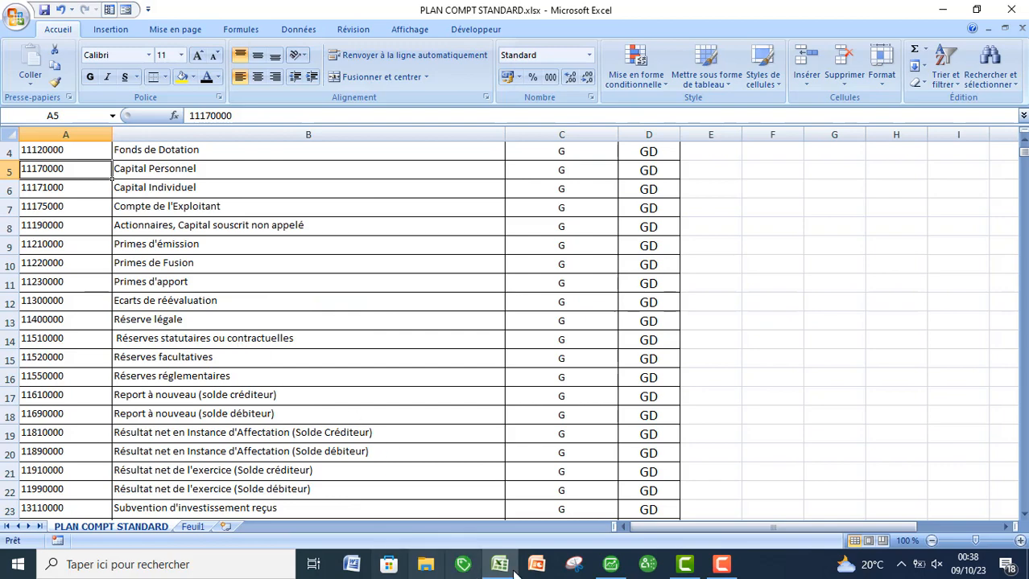
left_click(608, 566)
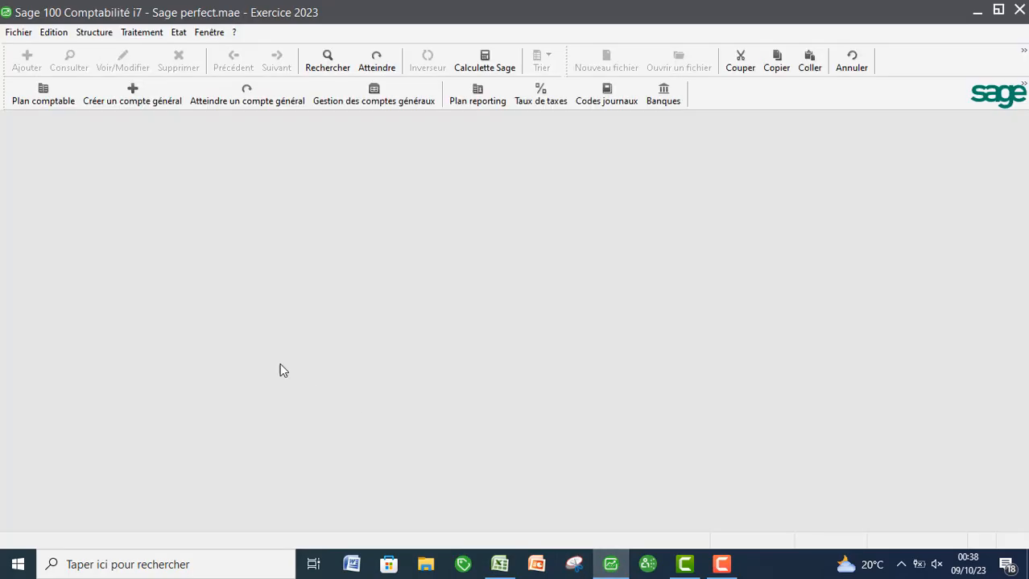
left_click(17, 33)
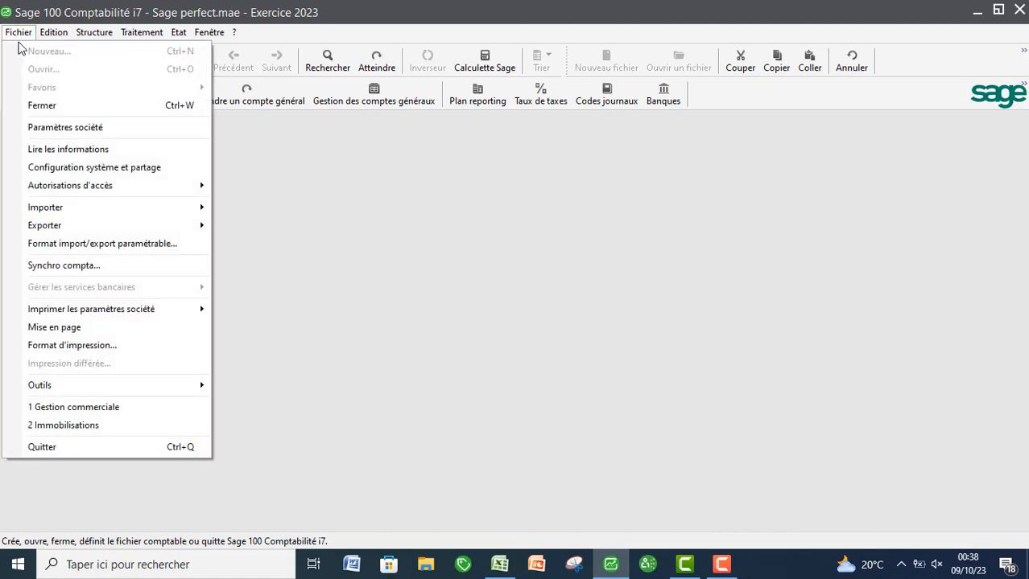
left_click(89, 243)
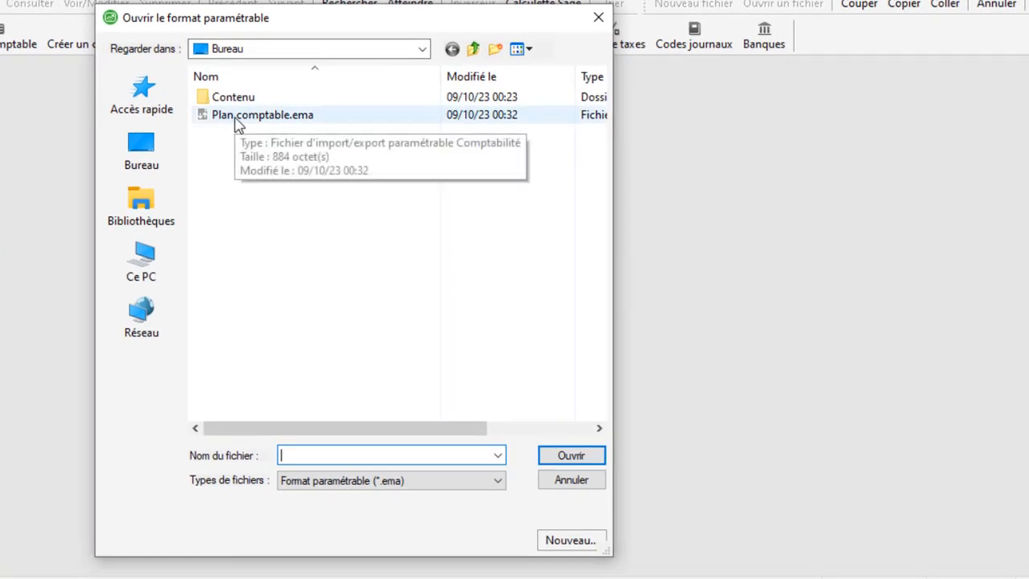
left_click(567, 540)
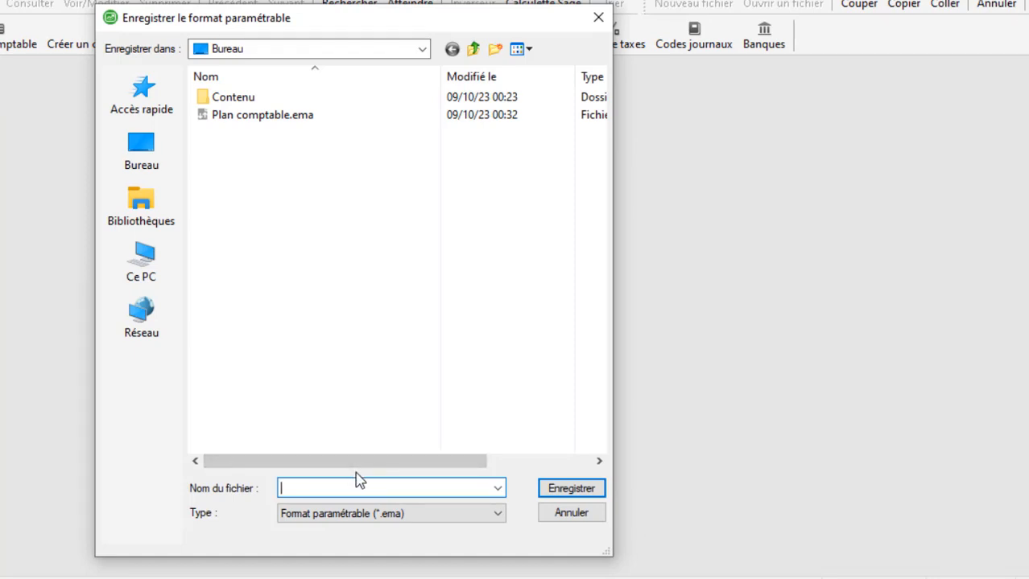
type("Plan")
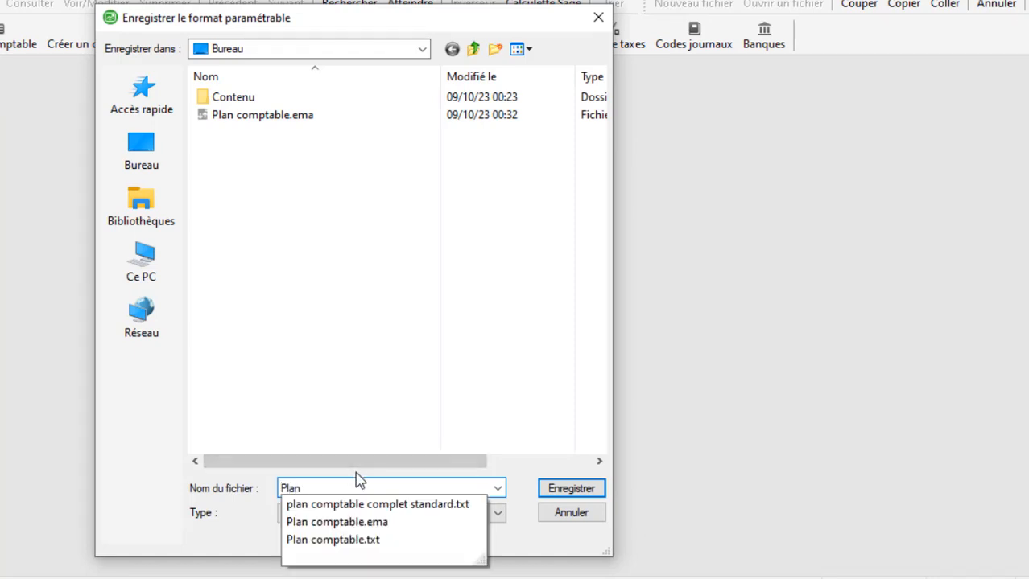
type(" comptable st")
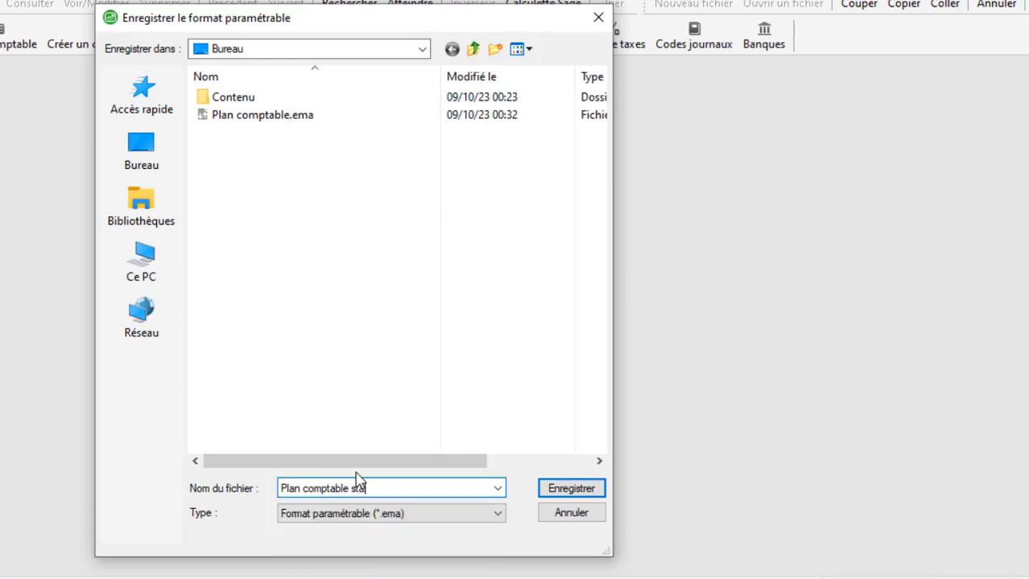
type("andard")
left_click(562, 489)
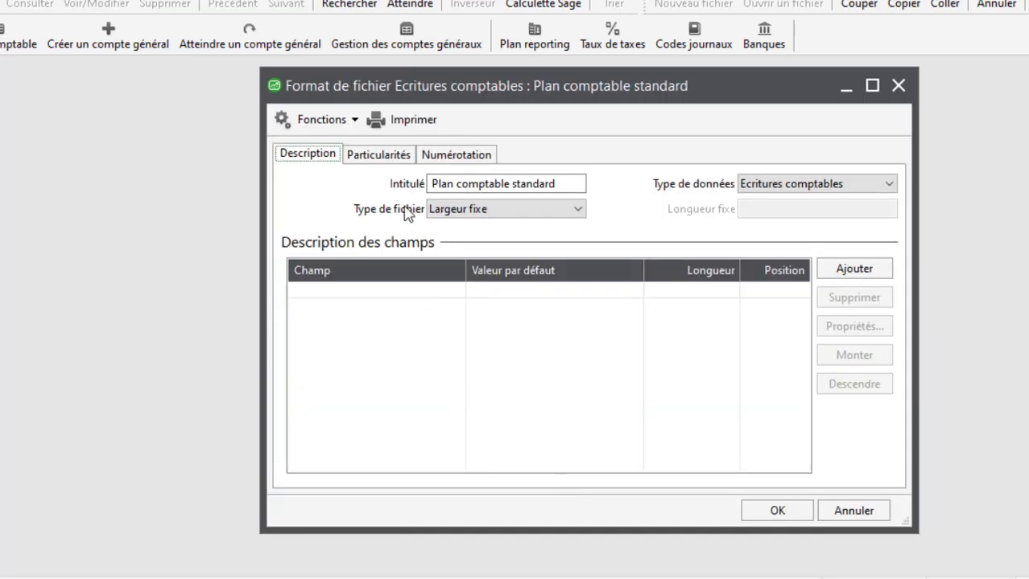
Set the new format's file type to Délimité and its data type to Comptes généraux/analytiques.
left_click(454, 211)
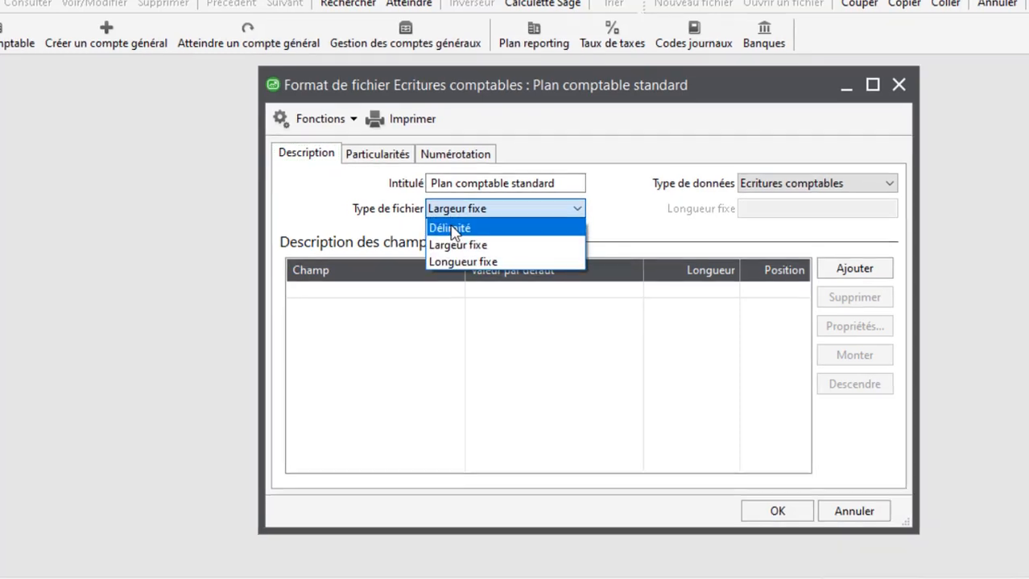
left_click(454, 226)
left_click(584, 346)
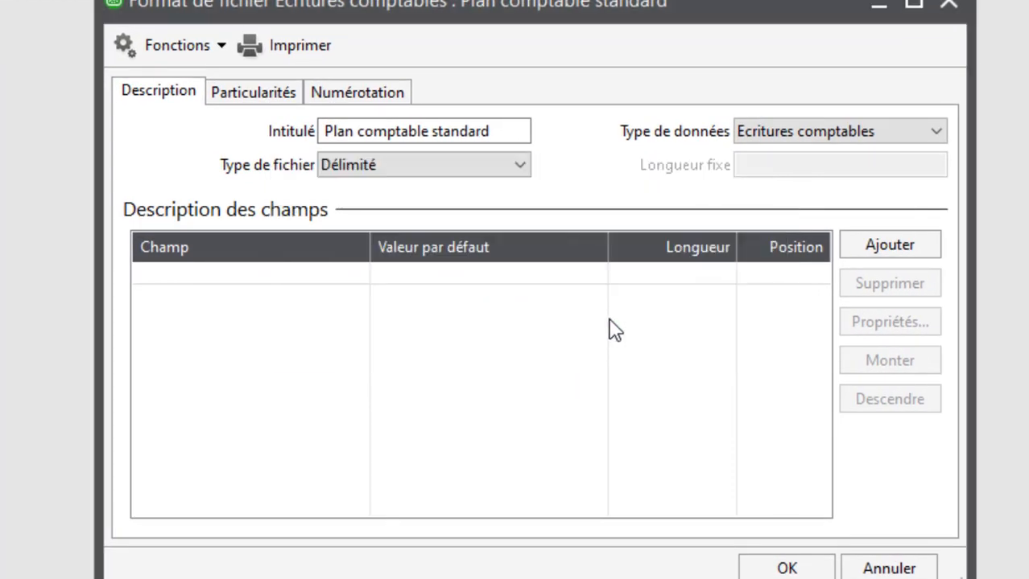
left_click(775, 133)
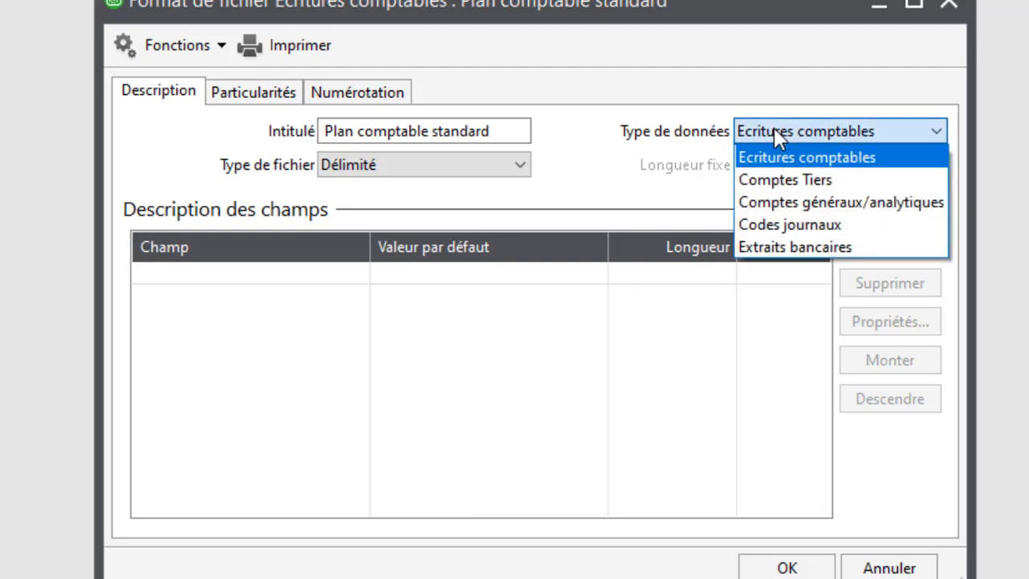
left_click(779, 203)
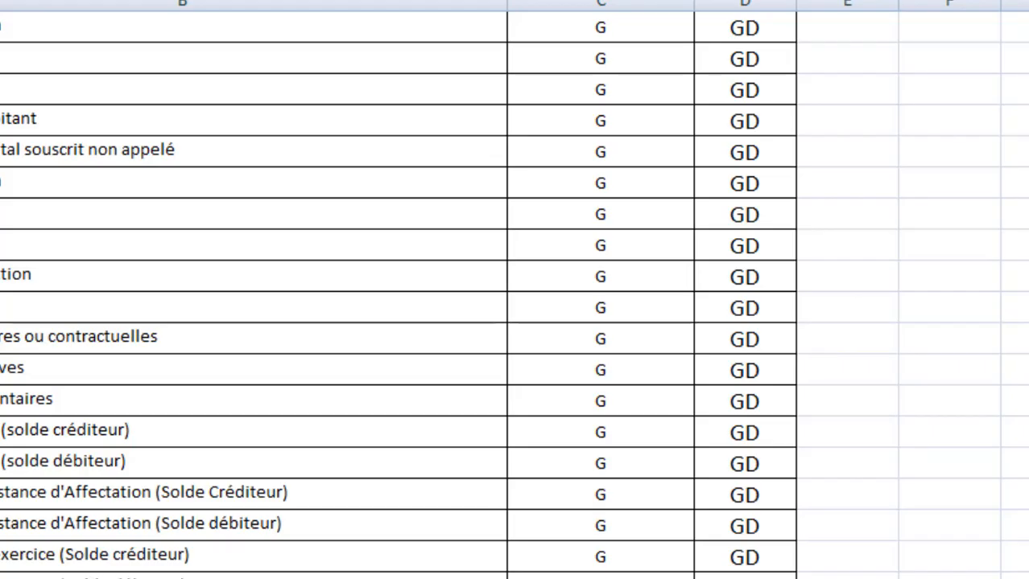
Switch to Excel and review the order of the four column headings on the PLAN COMPT STANDARD sheet.
scroll(140, 473, "up", 2)
left_click(63, 189)
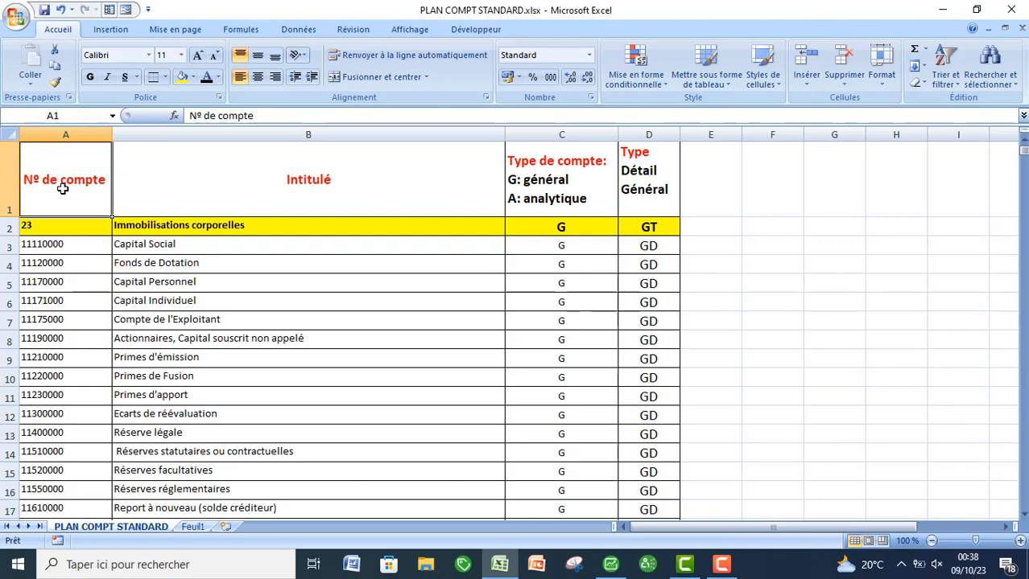
left_click(216, 188)
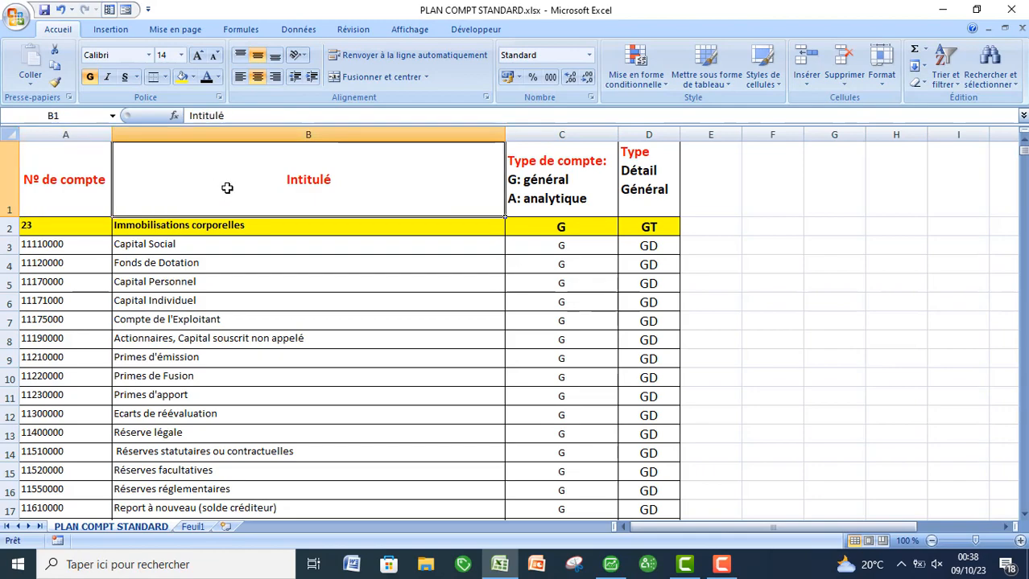
left_click(531, 173)
left_click(631, 163)
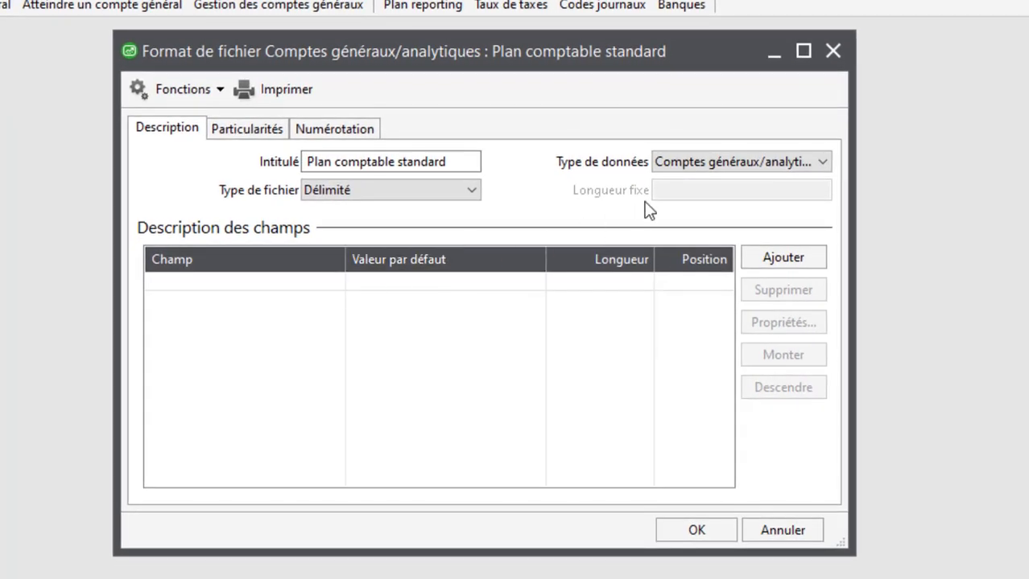
Return to Sage and add the Numéro compte and Intitulé fields to the format's field description.
left_click(773, 259)
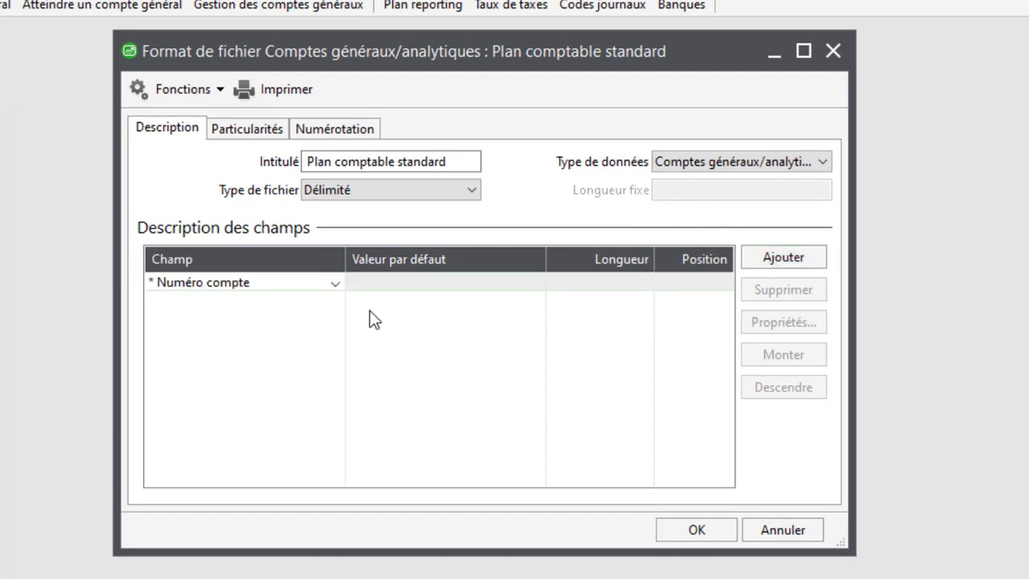
left_click(336, 283)
left_click(249, 286)
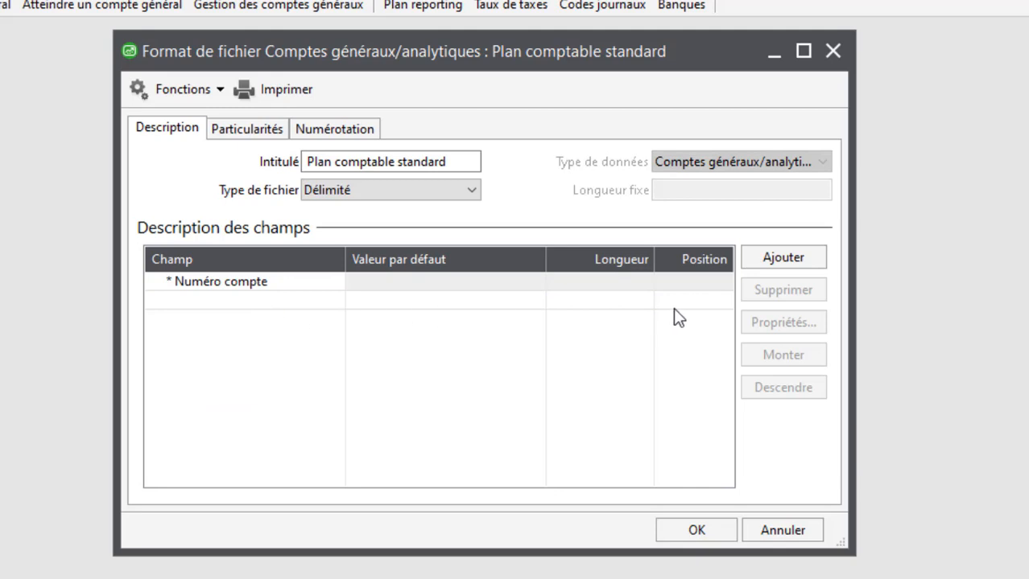
left_click(776, 260)
left_click(335, 306)
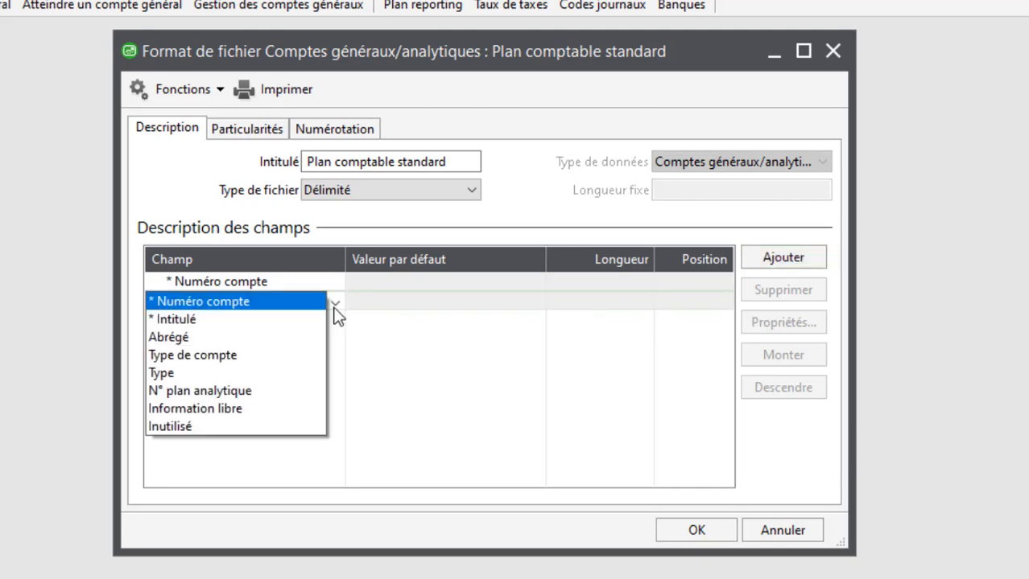
left_click(258, 318)
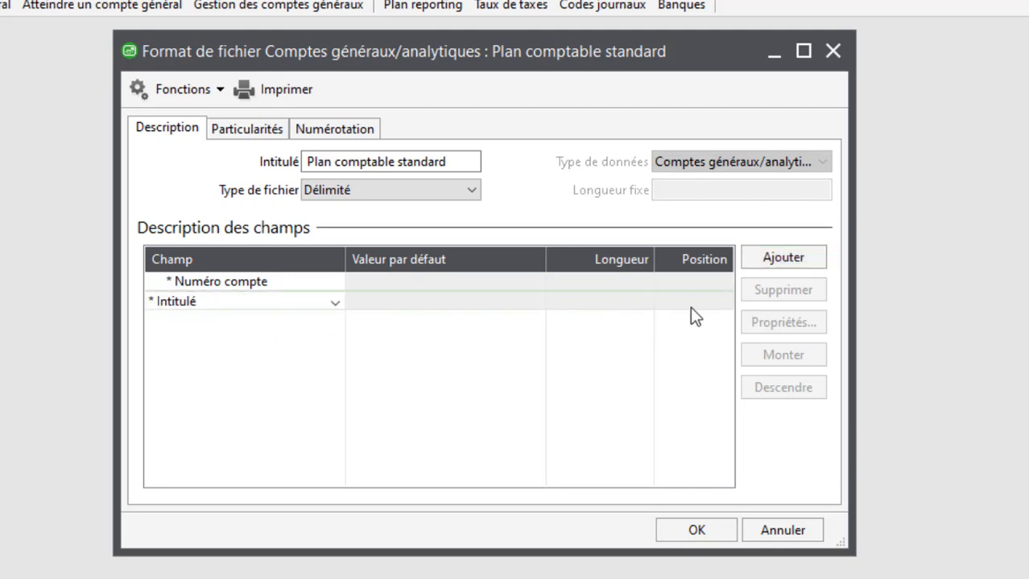
Add the Type de compte and Type fields below Intitulé in the format's field description.
left_click(765, 267)
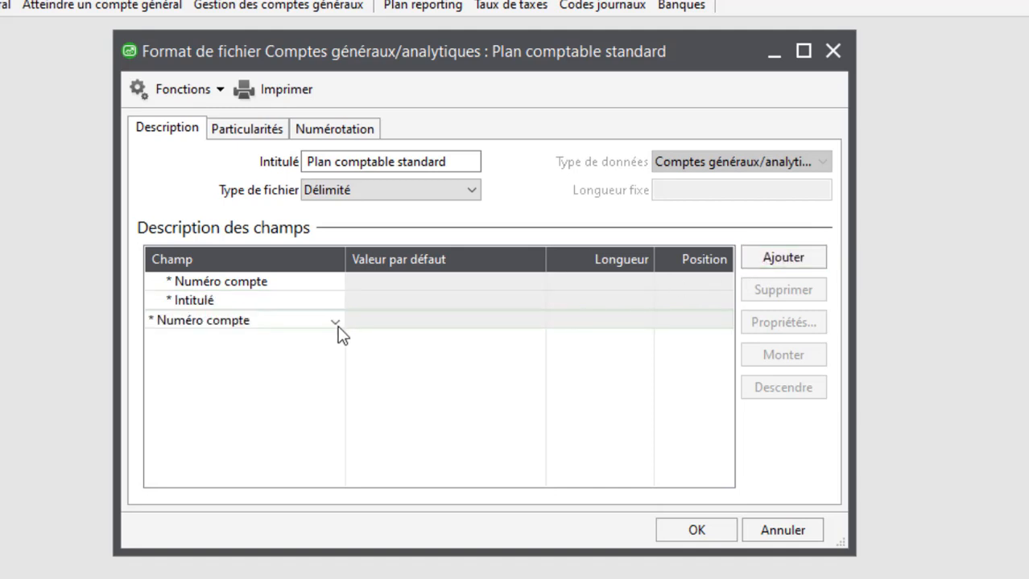
left_click(337, 323)
left_click(242, 373)
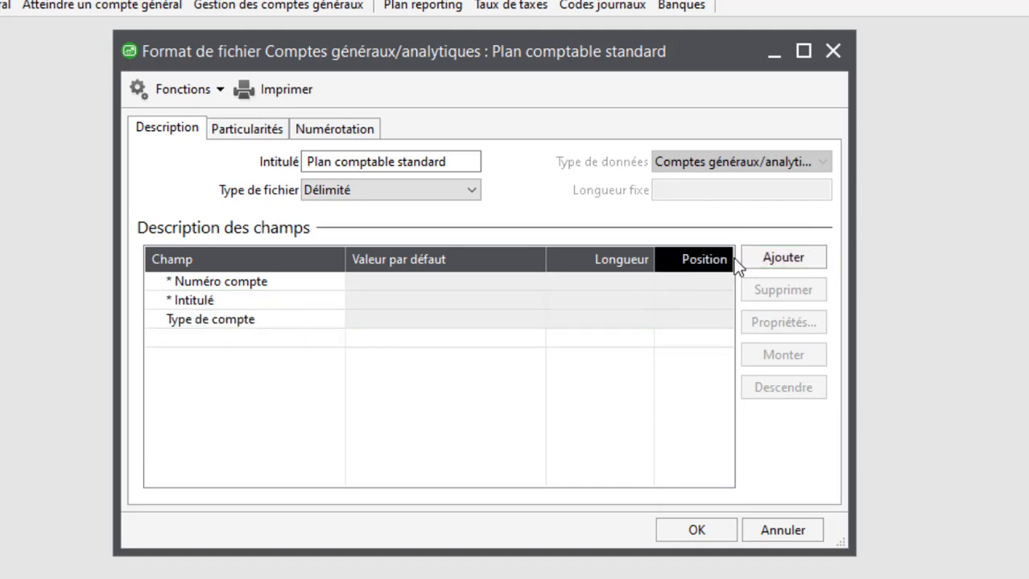
left_click(771, 263)
left_click(337, 342)
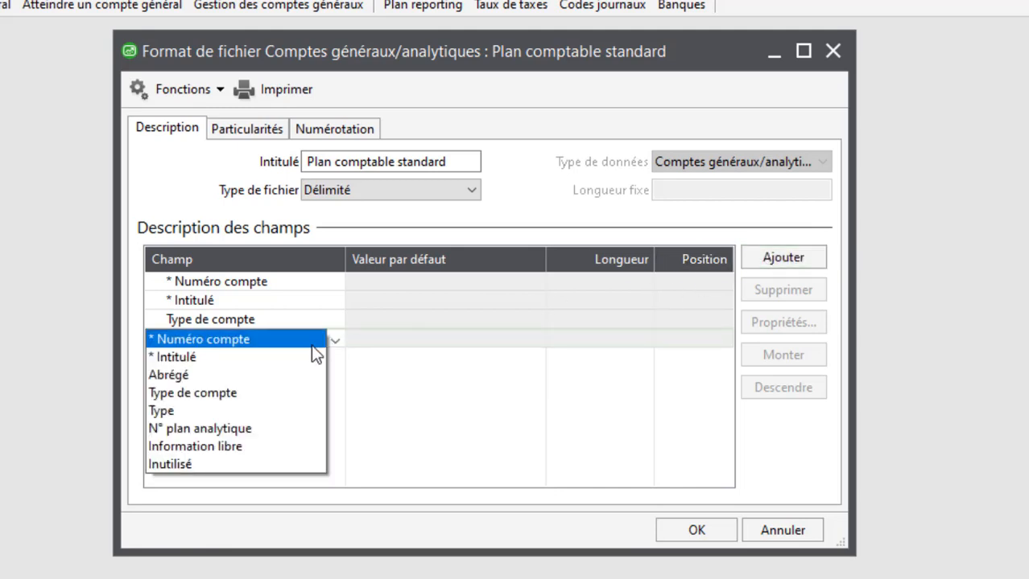
left_click(229, 410)
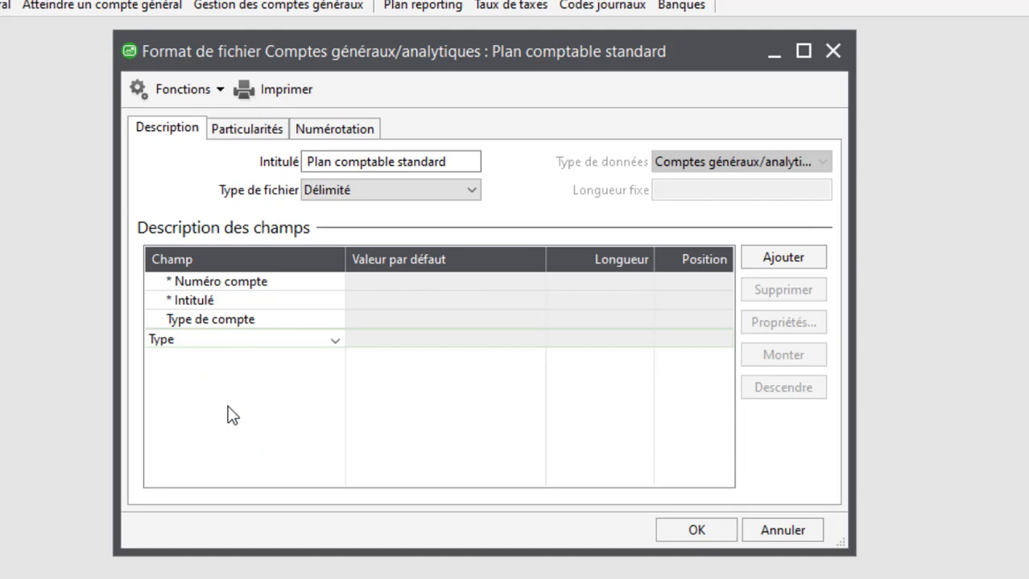
Set the default value of the Type de compte field to G in its properties.
left_click(246, 321)
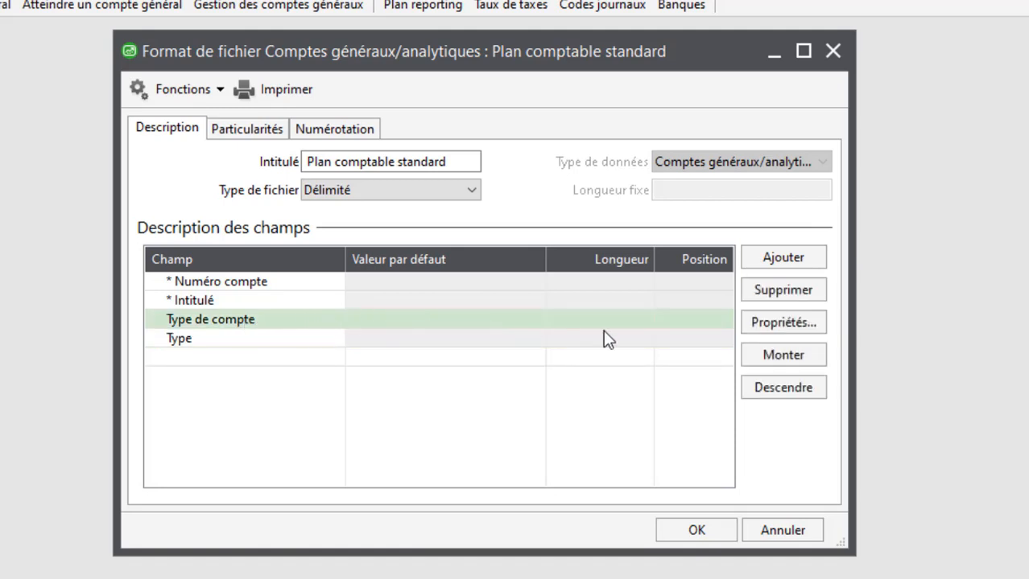
left_click(757, 326)
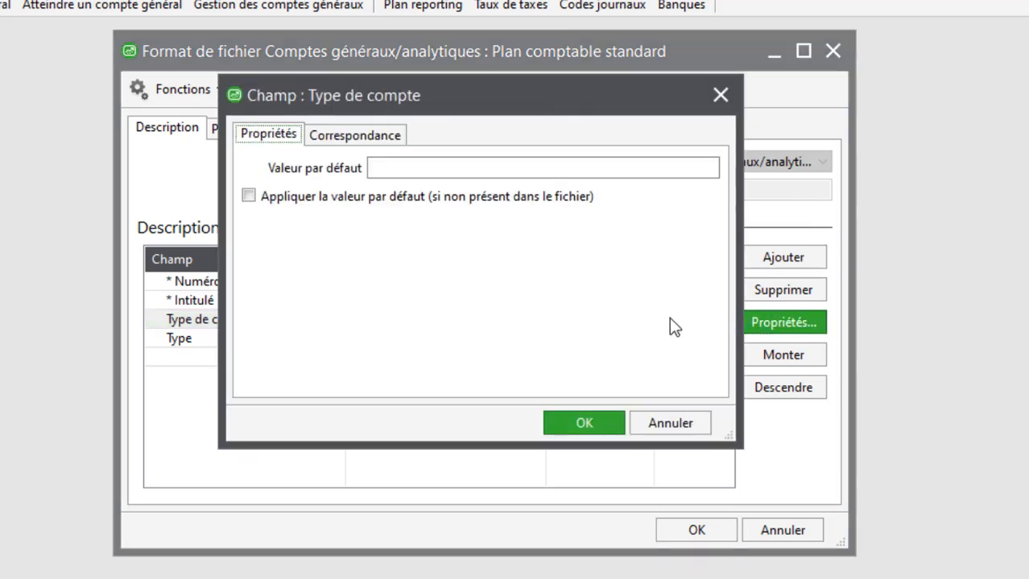
left_click(396, 166)
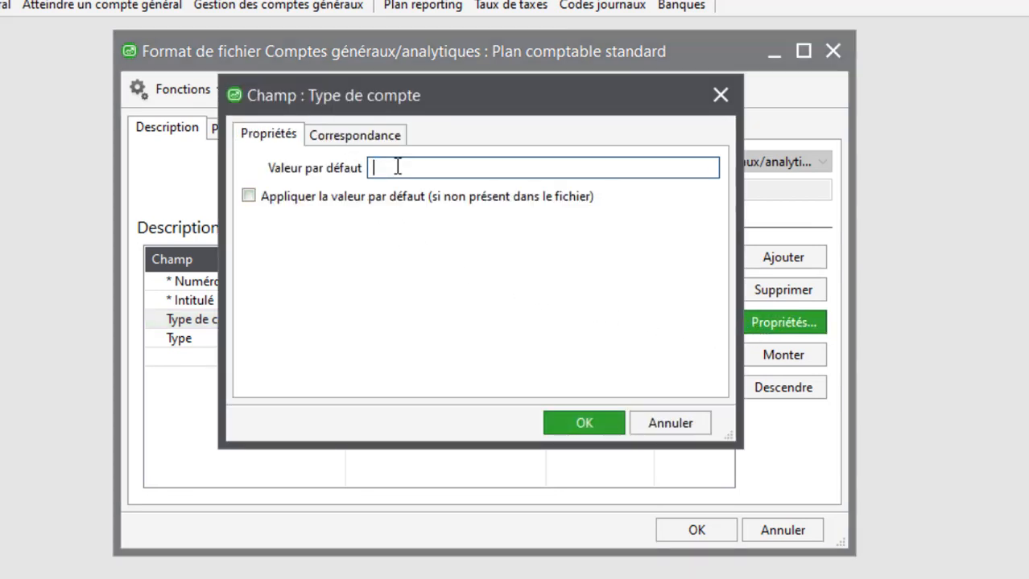
type("G")
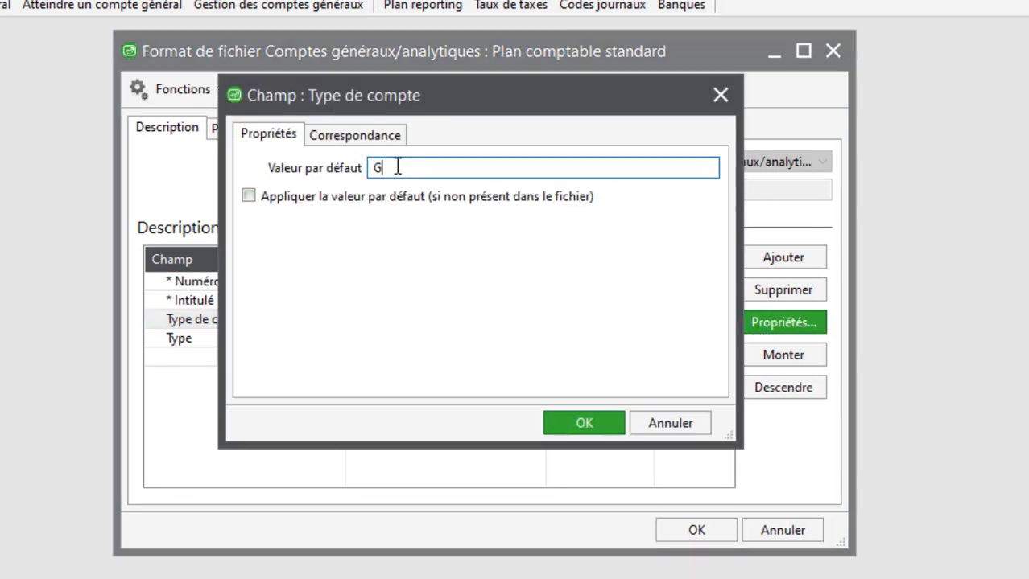
key("Return")
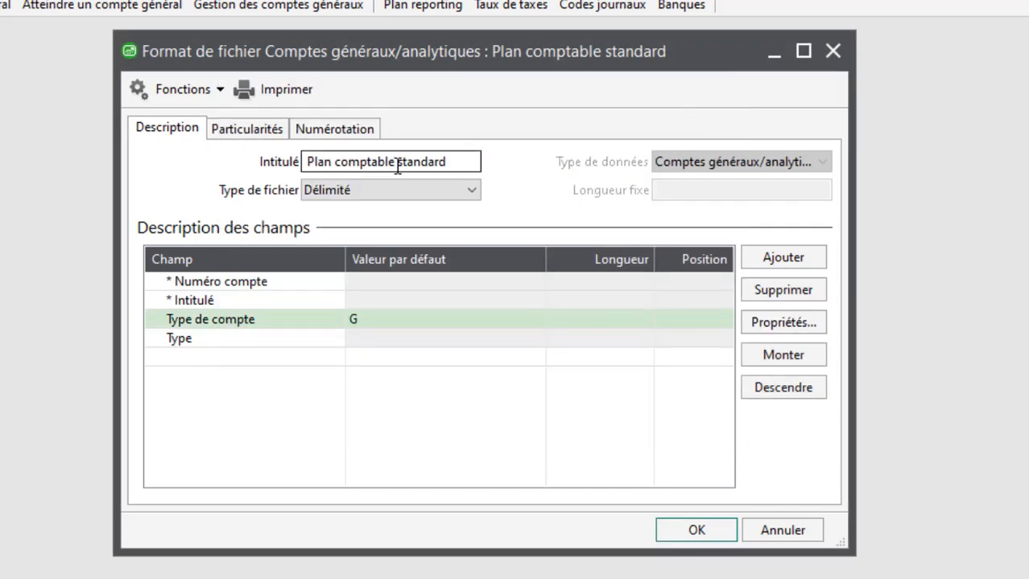
Validate the Plan comptable standard format, then switch to Excel and copy the account rows A2:D712 without the headings.
left_click(677, 528)
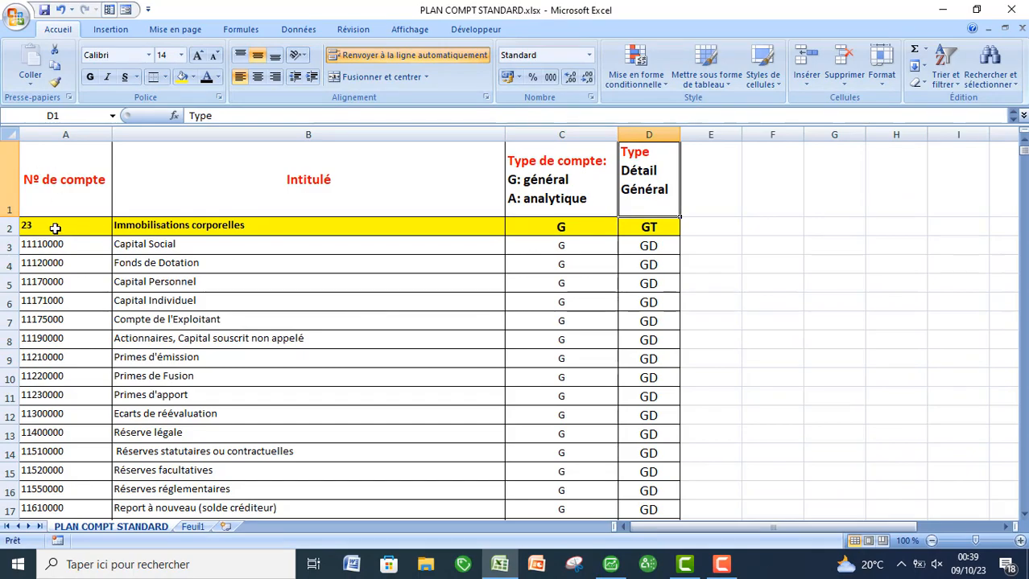
left_click_drag(54, 227, 660, 457)
right_click(422, 303)
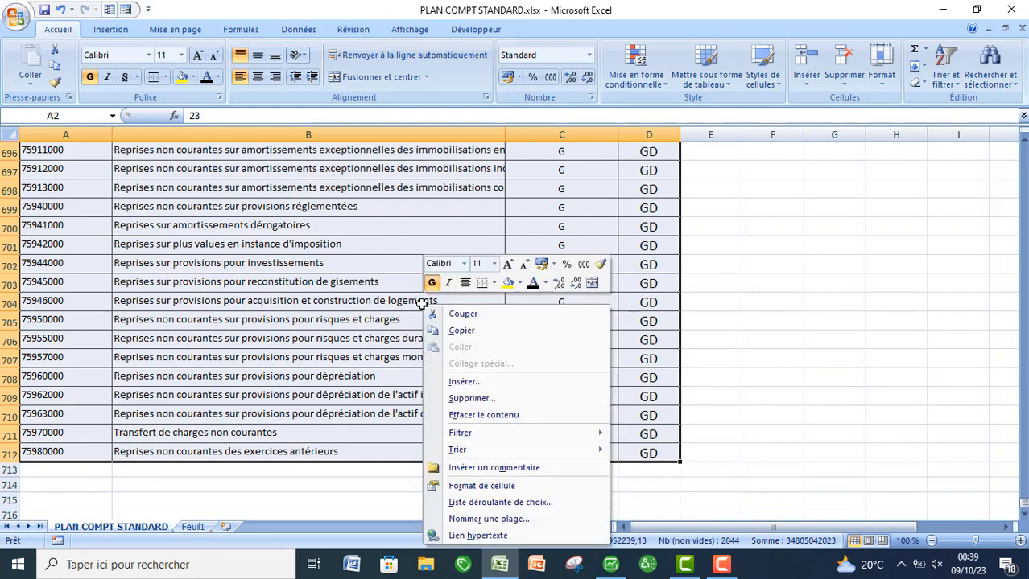
left_click(460, 331)
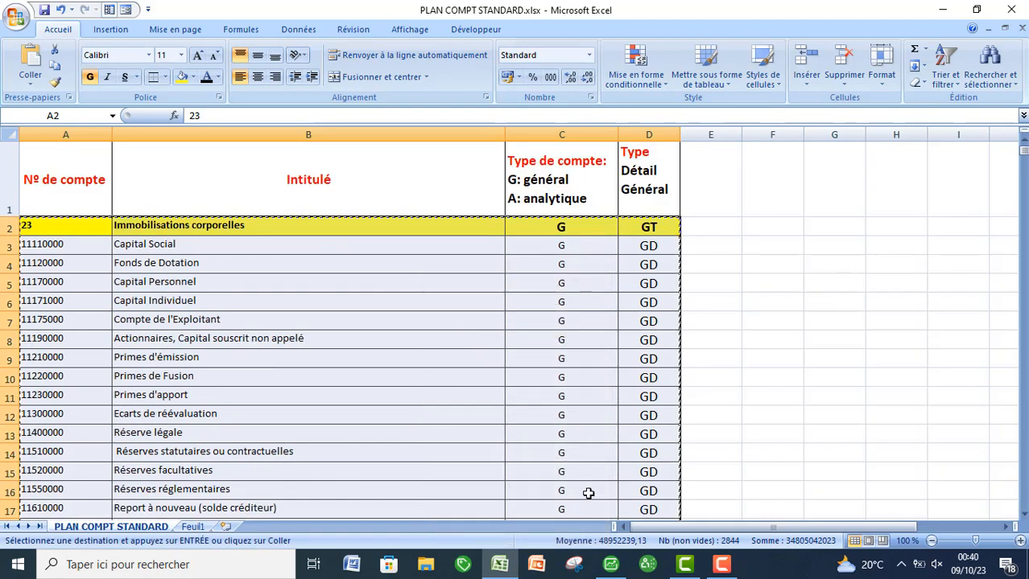
Create a new text document on the desktop named Plan comptable standard.txt.
left_click(942, 9)
right_click(314, 300)
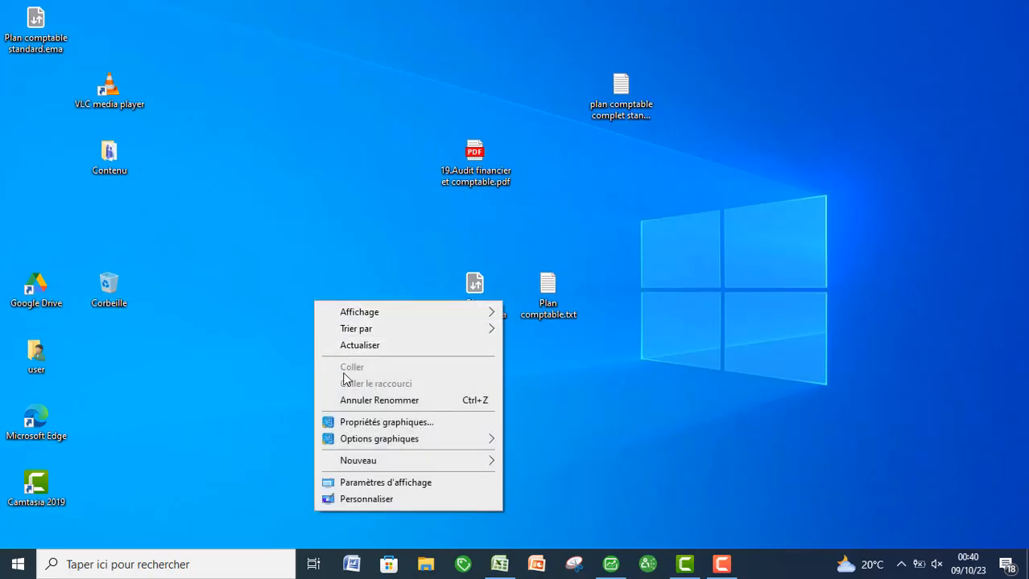
mouse_move(402, 467)
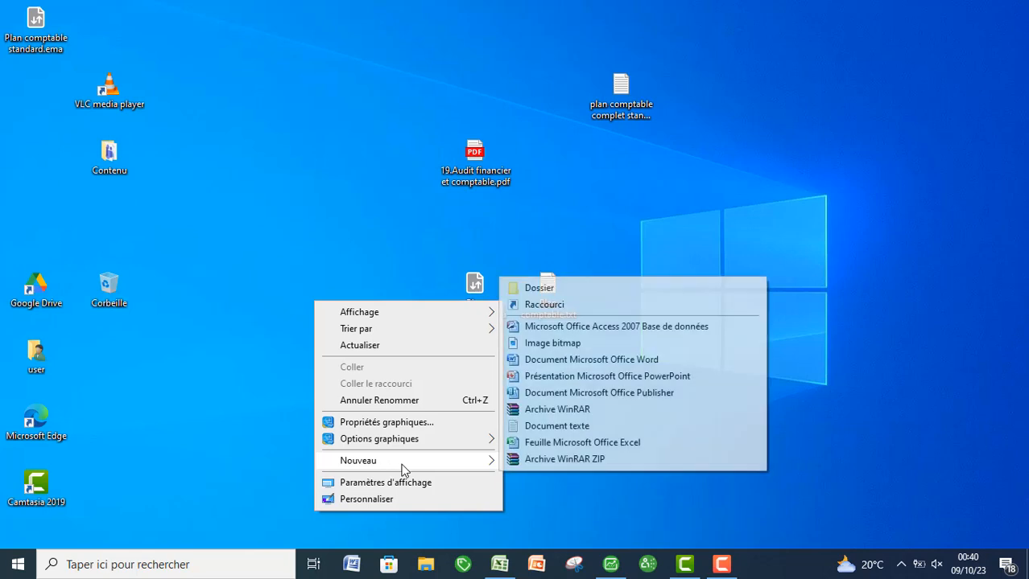
left_click(549, 428)
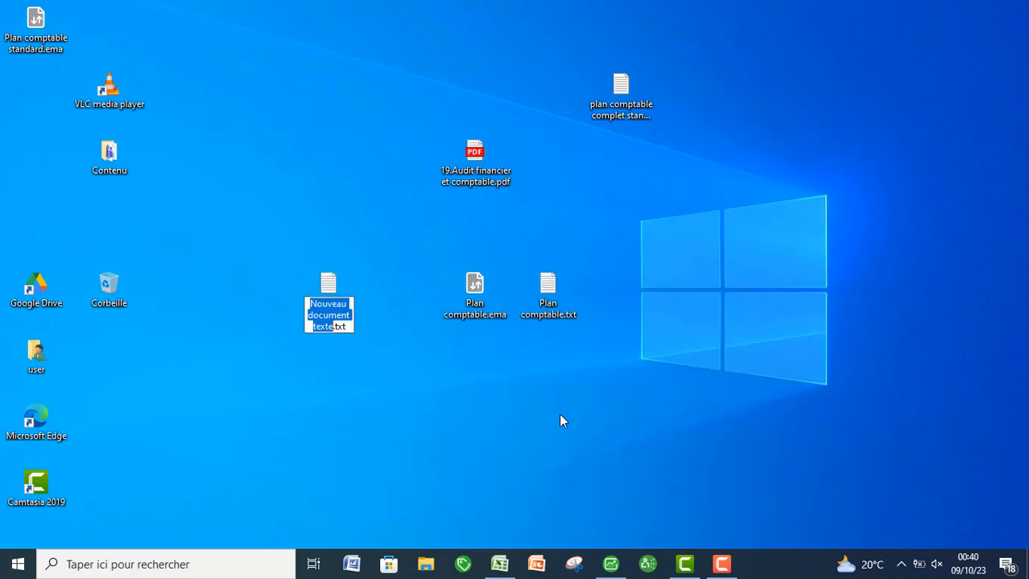
type("Plan ")
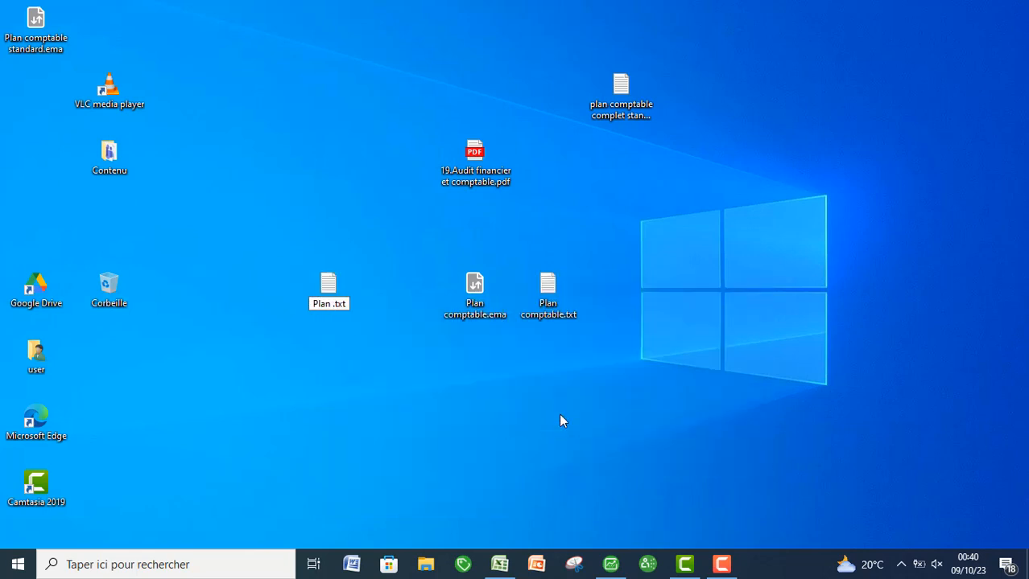
type("comptable")
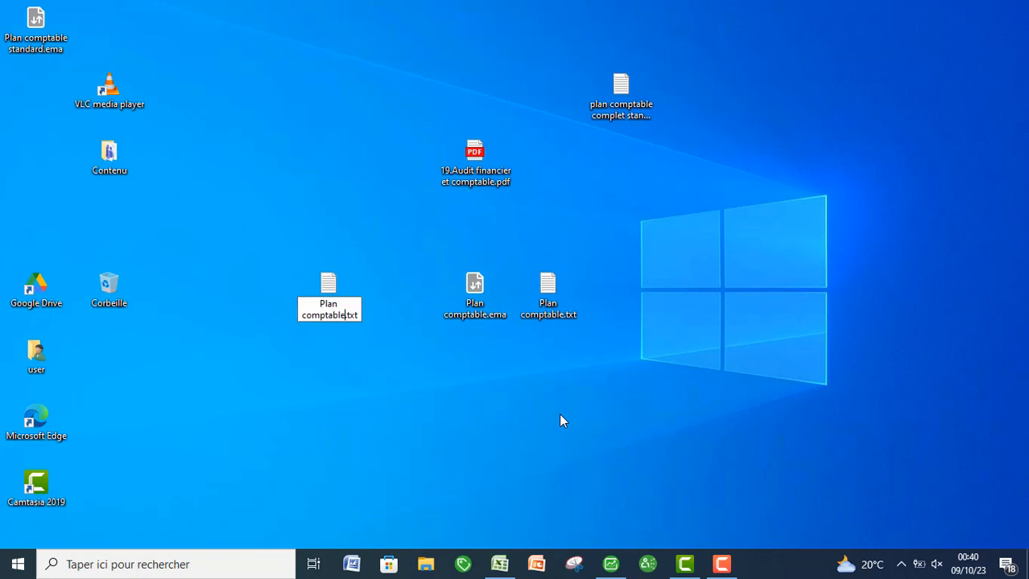
type(" stan")
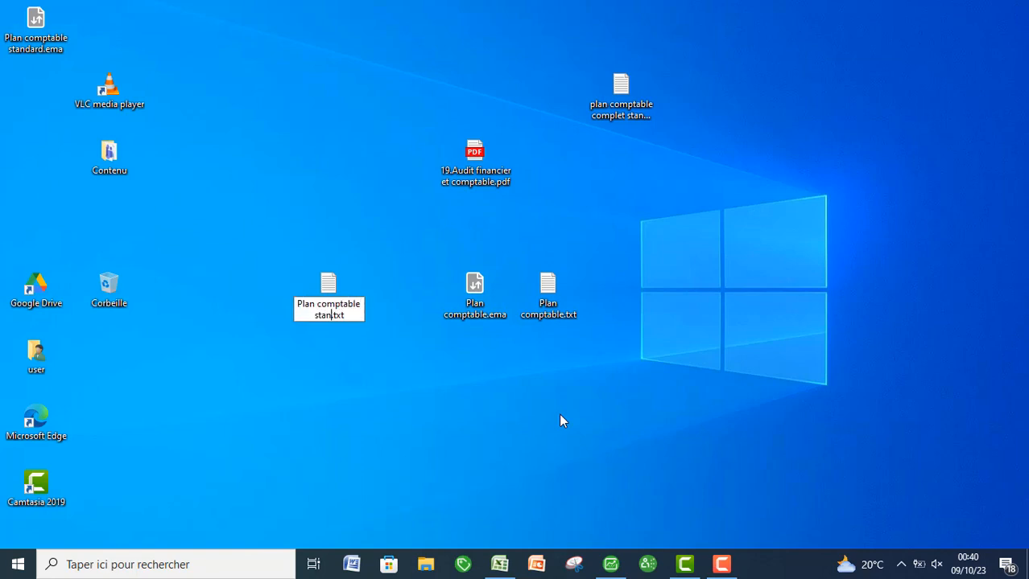
type("dard")
key("BackSpace")
type("d")
left_click(329, 290)
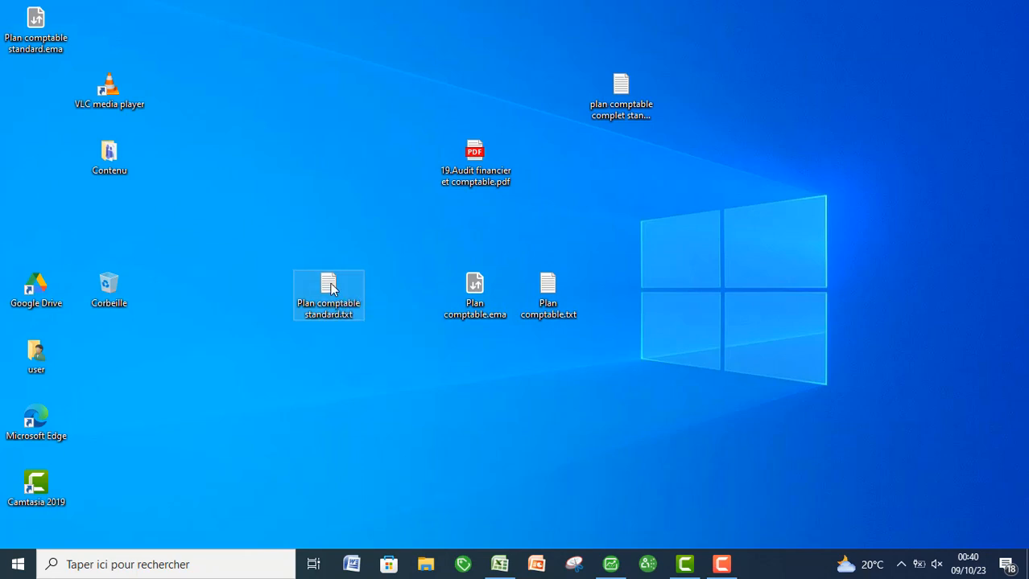
Paste the copied accounts into Plan comptable standard.txt, check the content from the first line, and close the file with its changes saved.
double_click(330, 290)
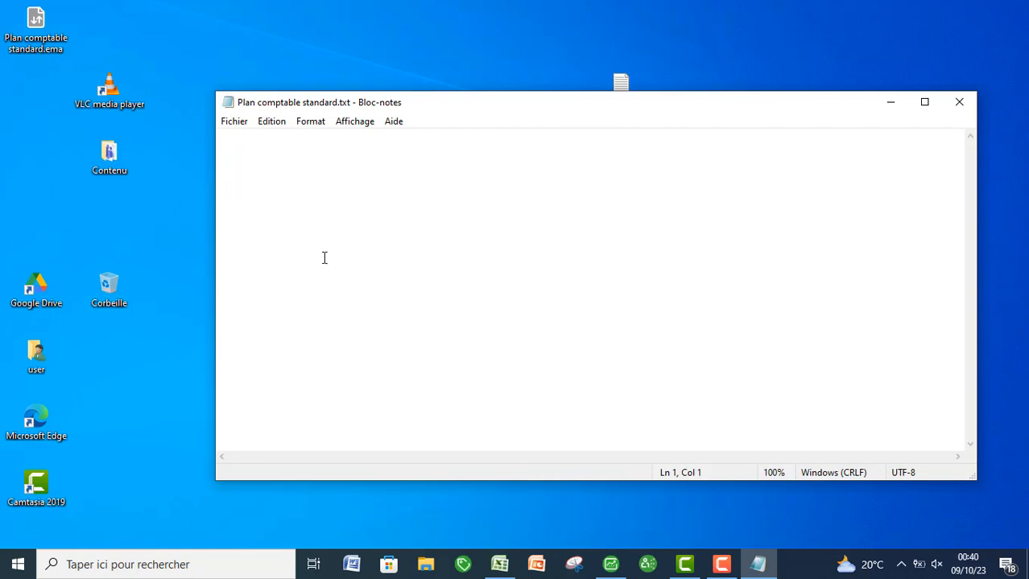
key("ctrl+v")
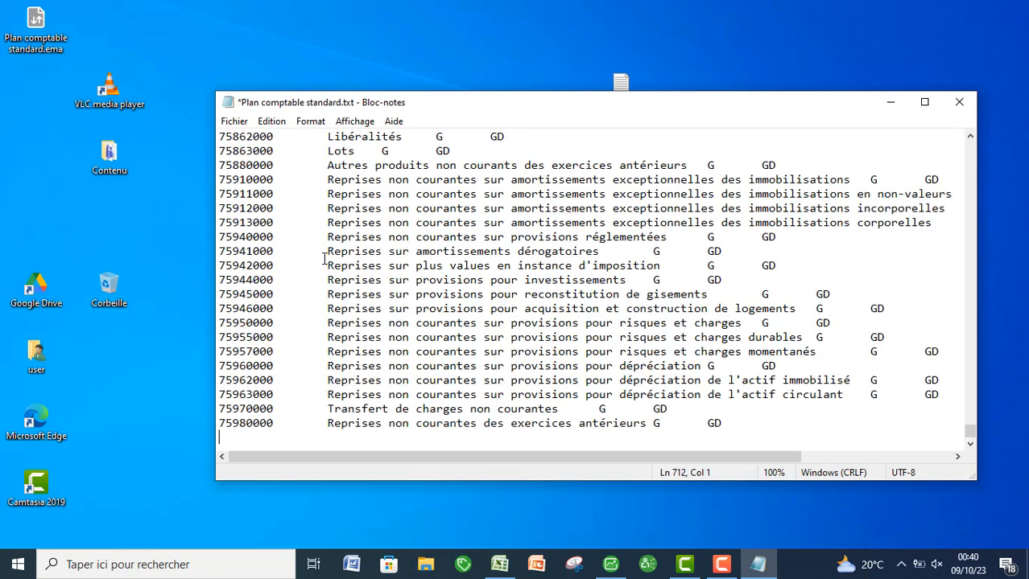
scroll(334, 282, "up", 4)
scroll(338, 282, "up", 4)
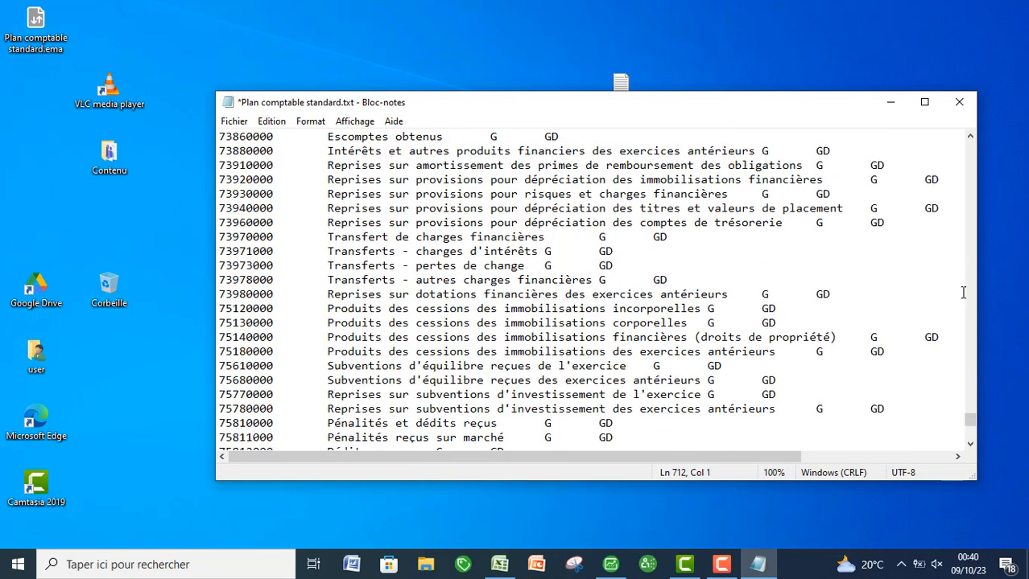
left_click_drag(970, 420, 970, 144)
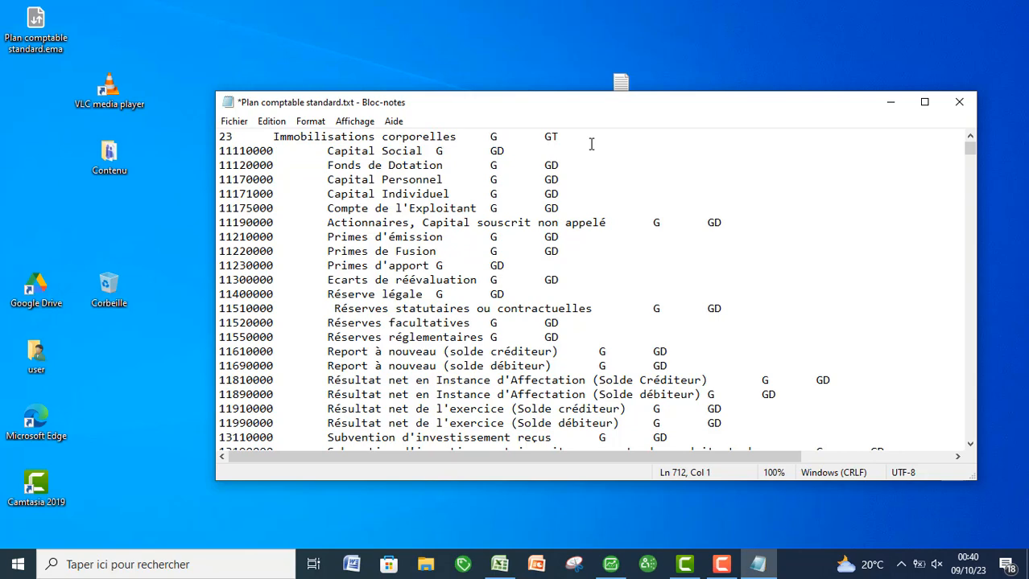
left_click(960, 104)
left_click(439, 304)
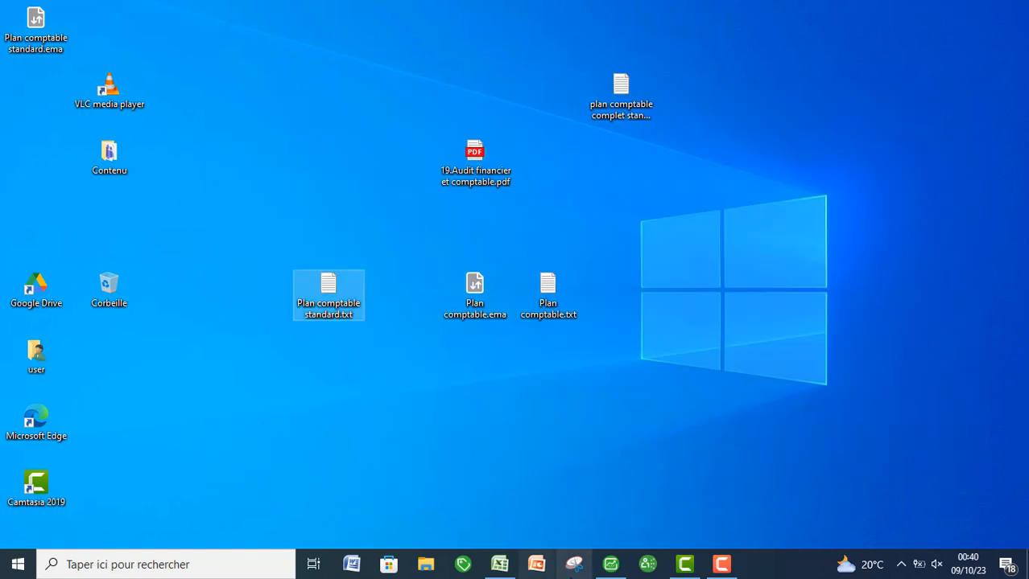
Switch to Sage and import Plan comptable standard.txt using the custom format Plan comptable standard.ema.
left_click(611, 564)
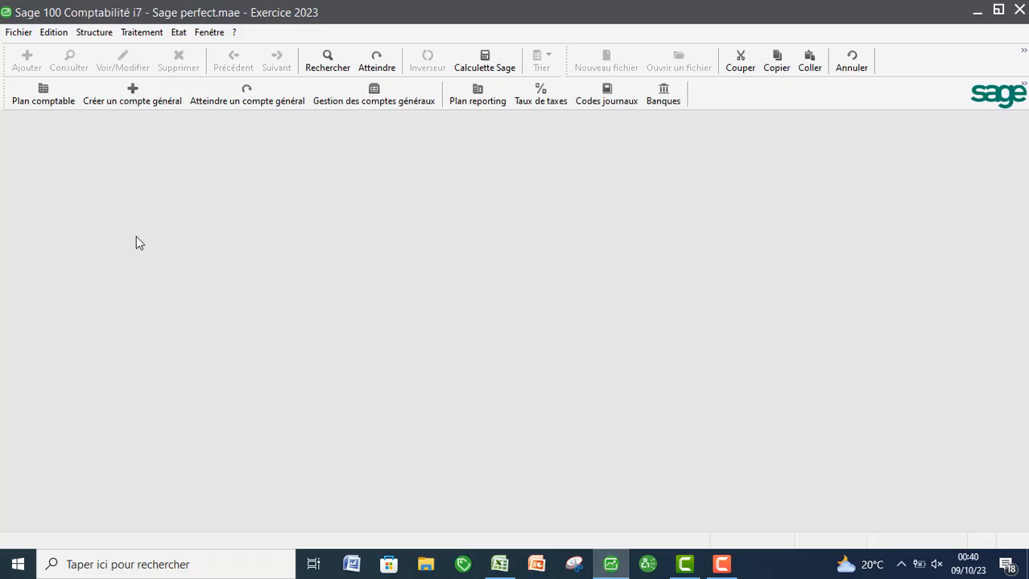
left_click(19, 33)
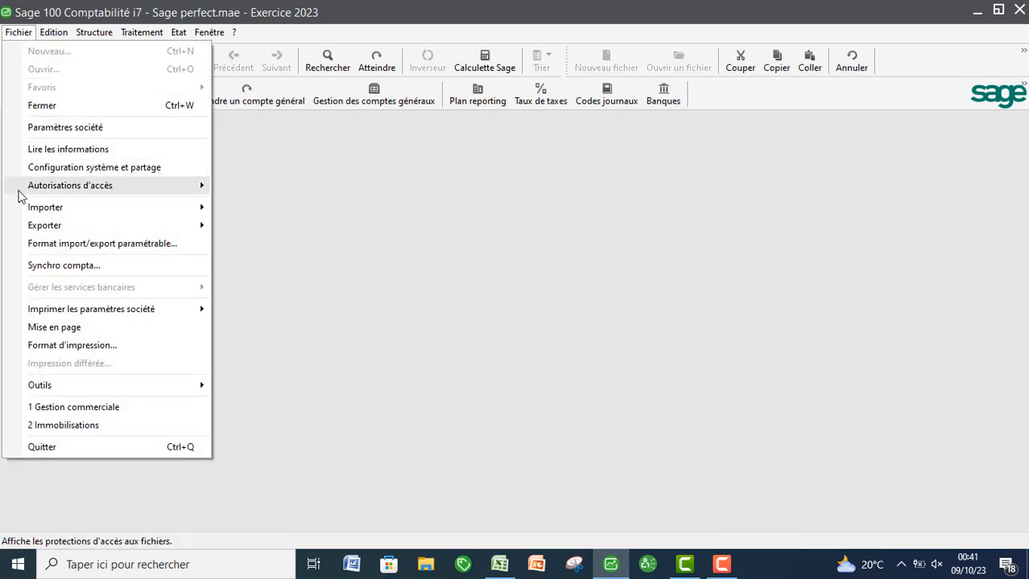
mouse_move(28, 211)
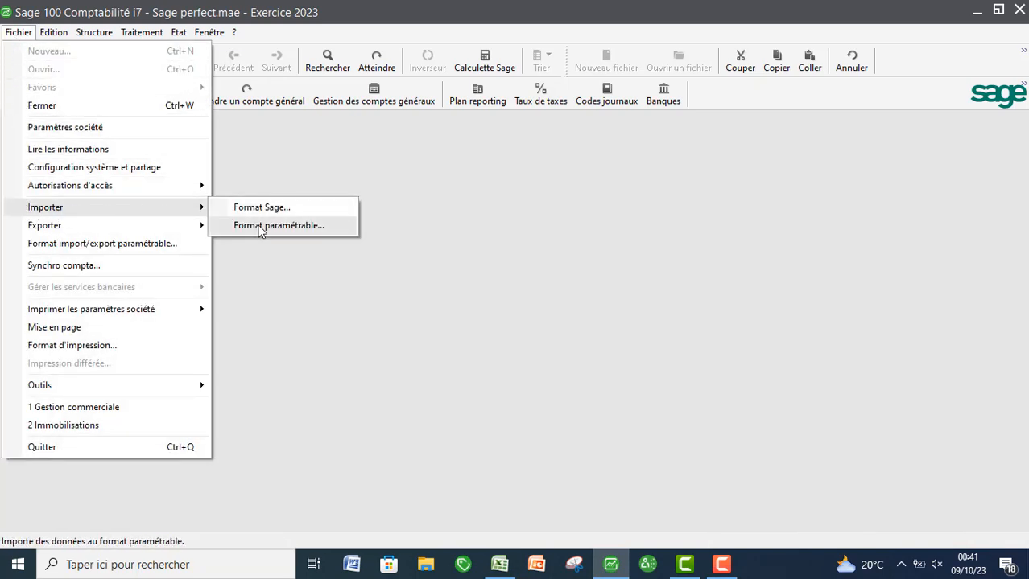
left_click(260, 229)
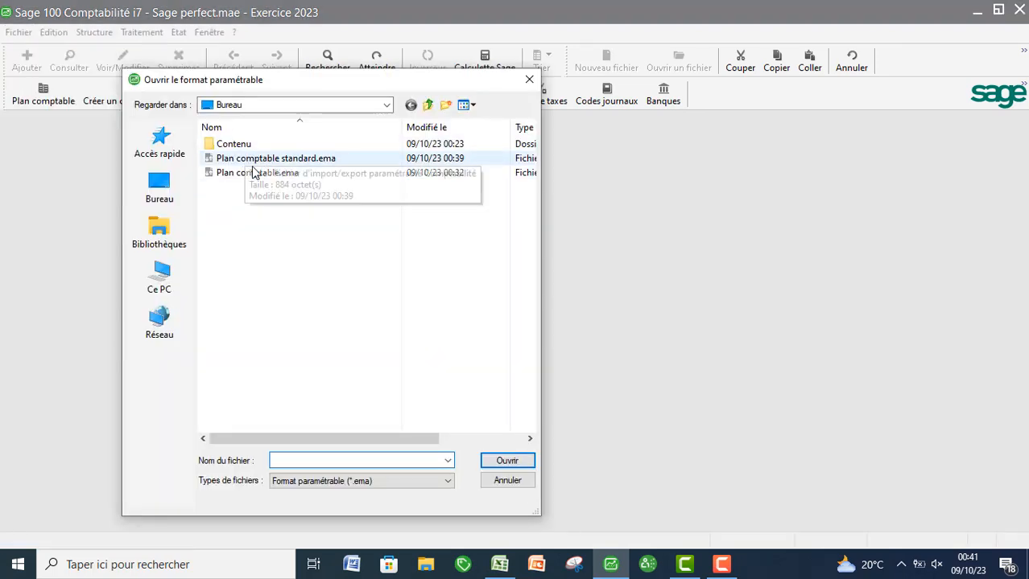
double_click(254, 159)
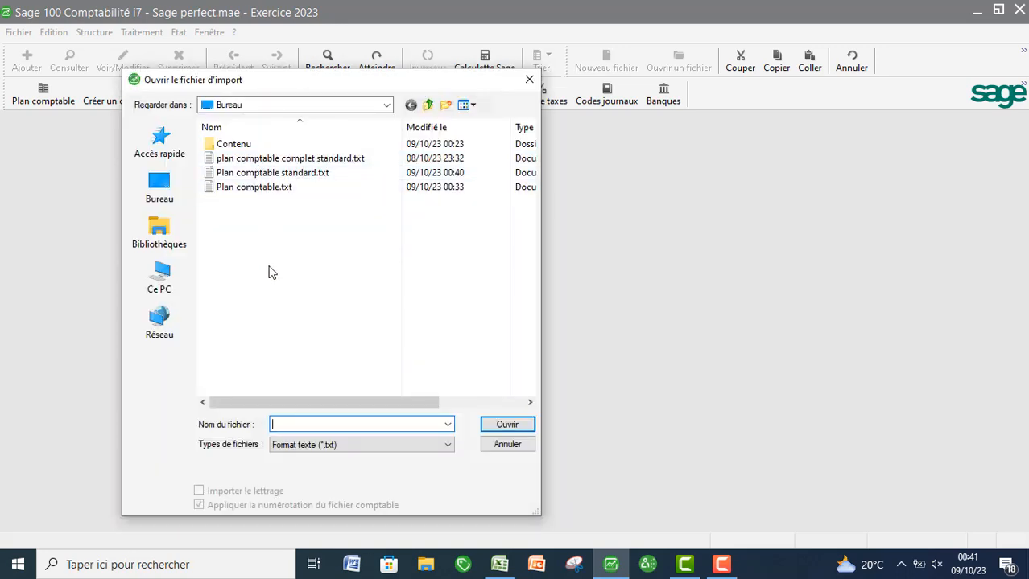
left_click(259, 179)
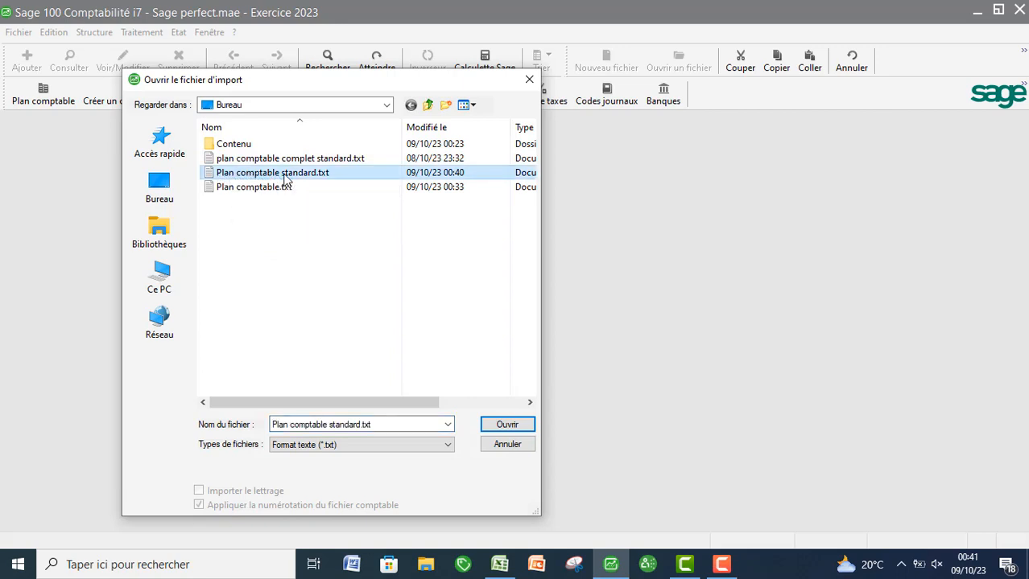
double_click(280, 179)
Open the chart of accounts and inspect the records of Primes d'apport and Report à nouveau (solde débiteur).
left_click(93, 32)
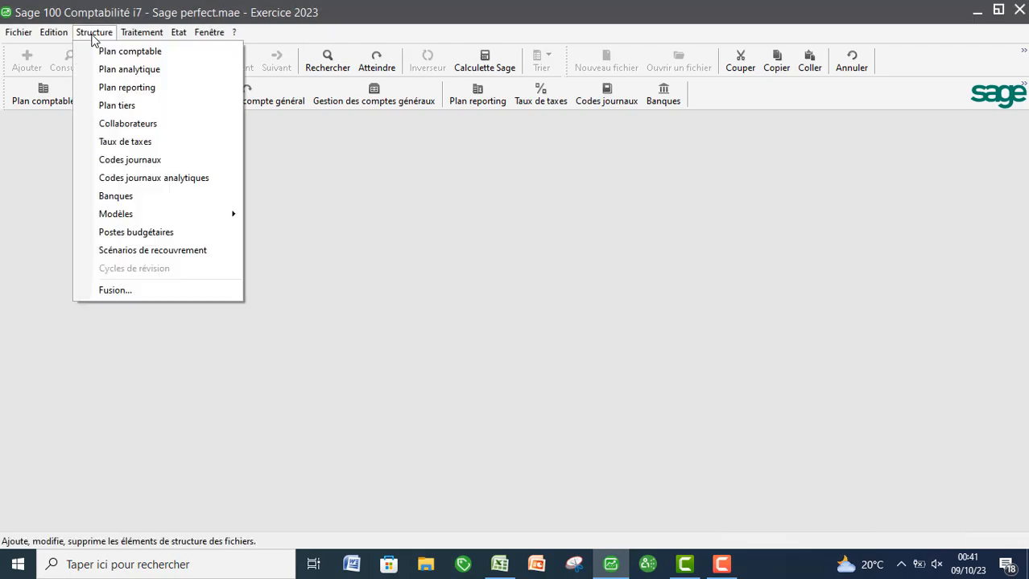
left_click(100, 50)
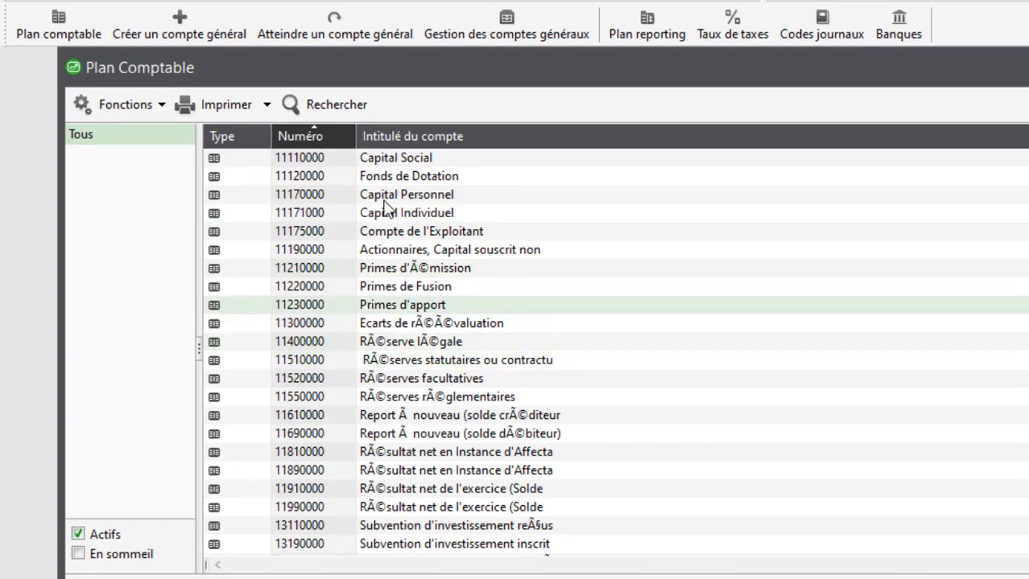
double_click(398, 303)
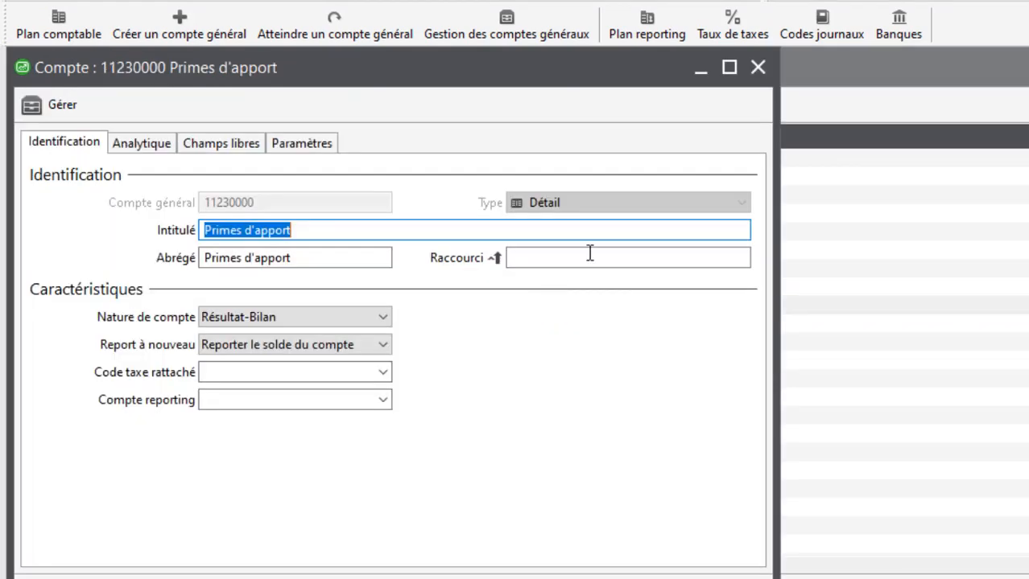
left_click(757, 68)
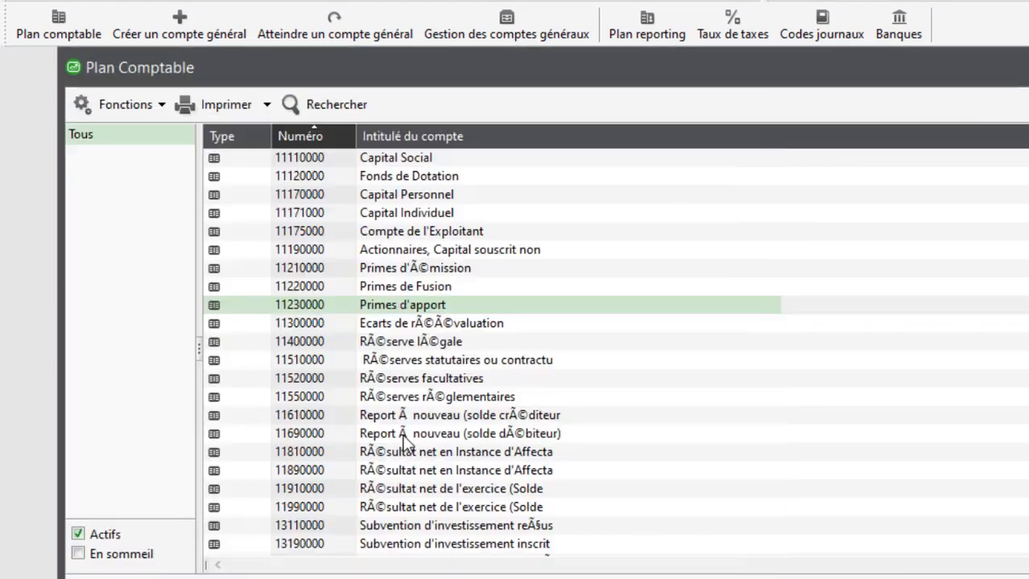
double_click(395, 437)
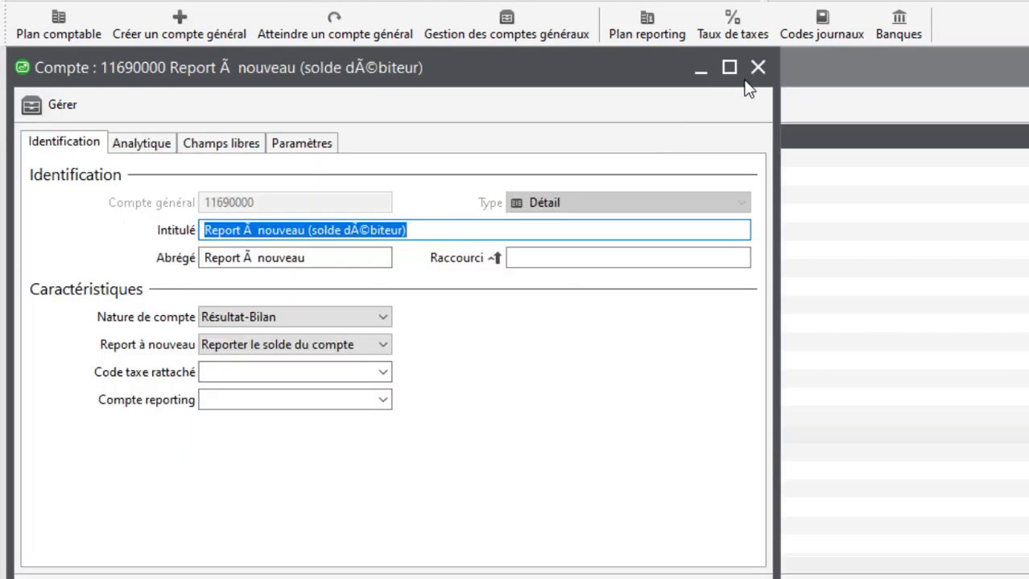
left_click(757, 68)
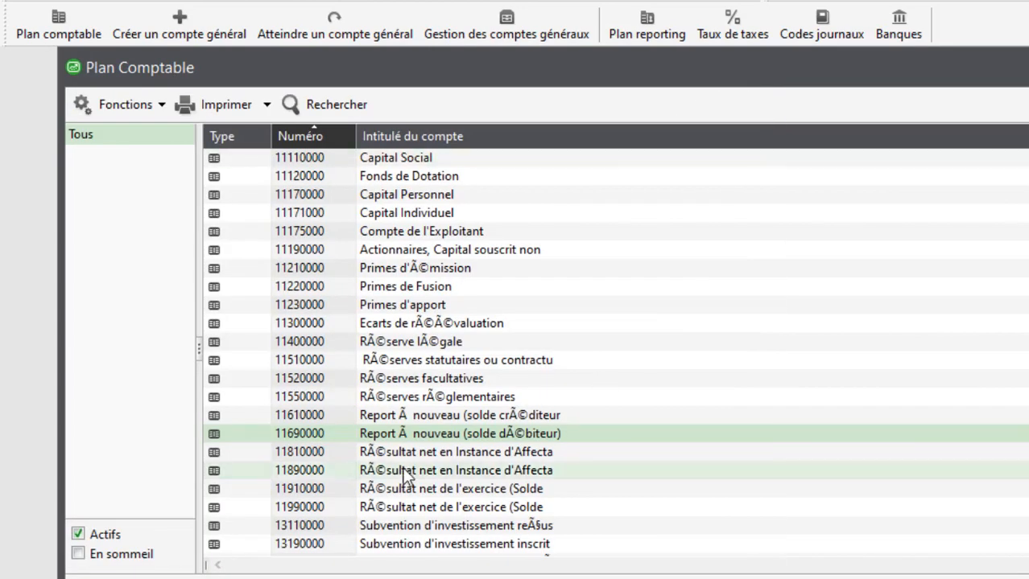
Find the account 23 Immobilisations corporelles in the chart of accounts and open its record.
scroll(406, 475, "down", 8)
scroll(406, 475, "down", 12)
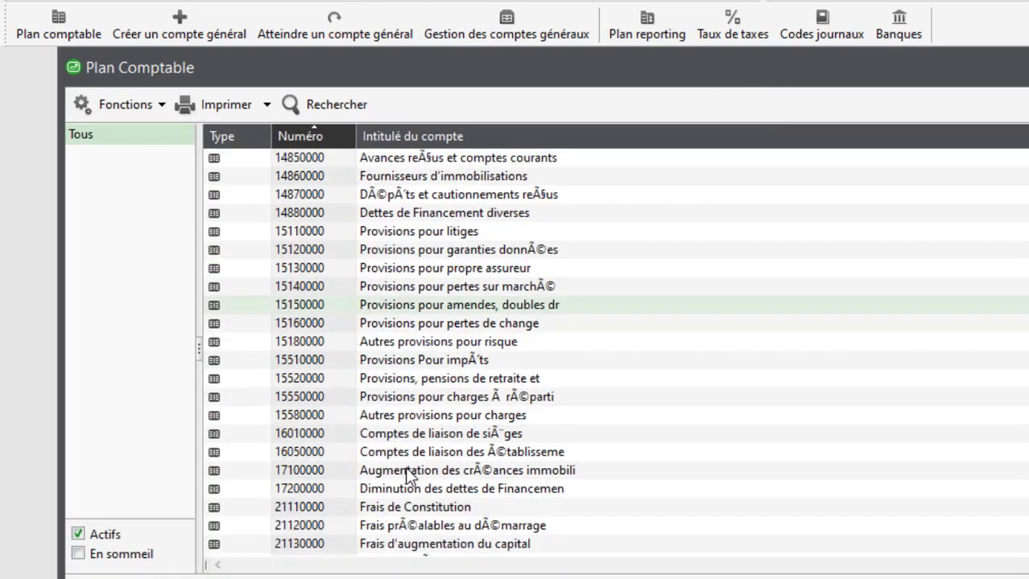
scroll(406, 475, "down", 8)
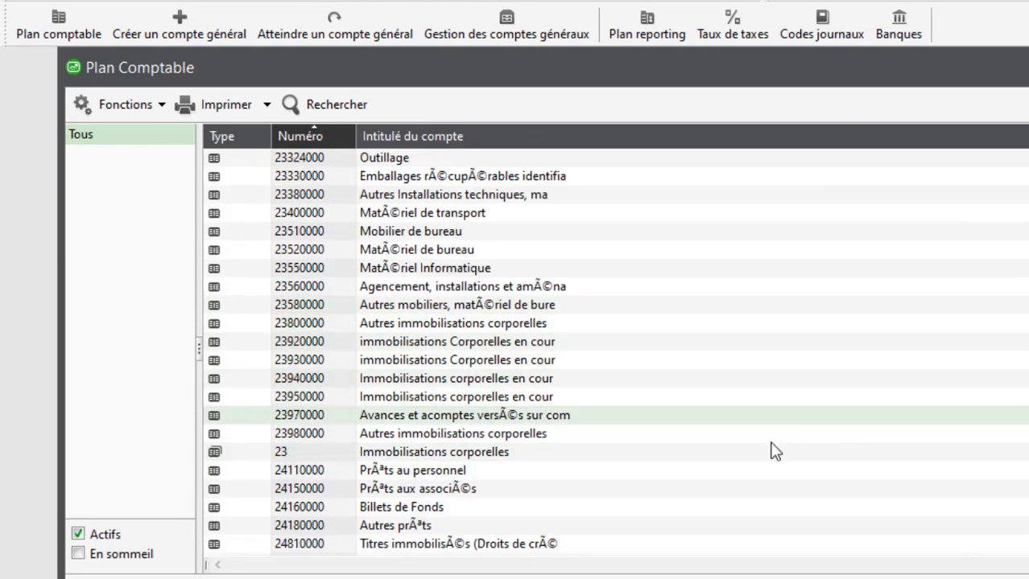
double_click(432, 457)
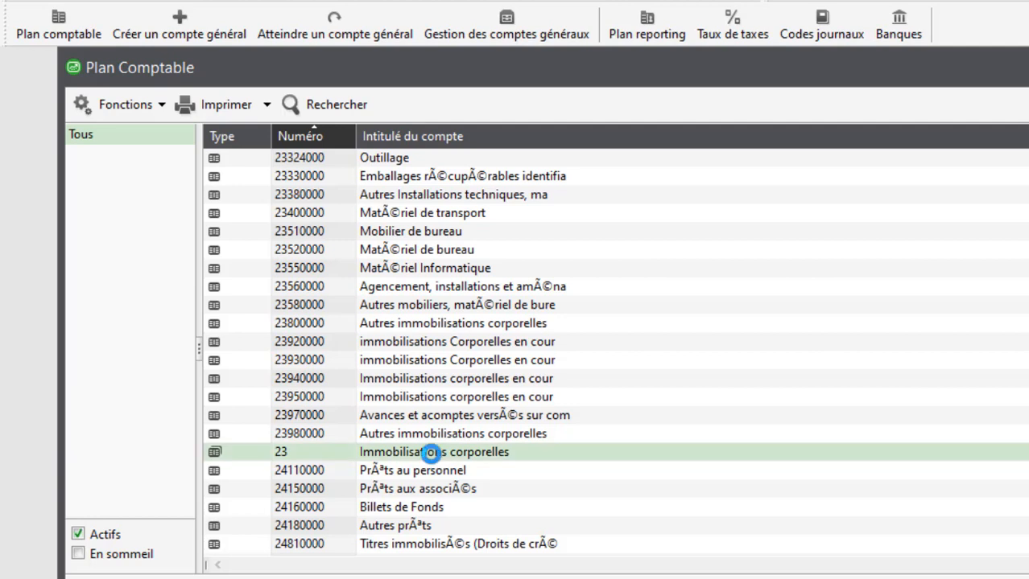